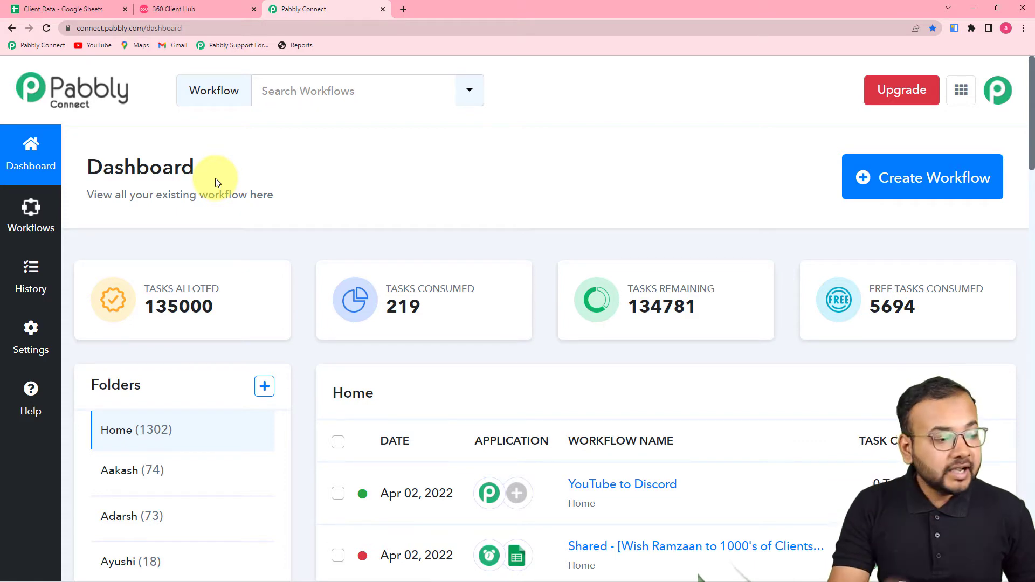
Create a new workflow named "Send Ramadan Wishes Automatically" in Pabbly Connect
left_click(101, 10)
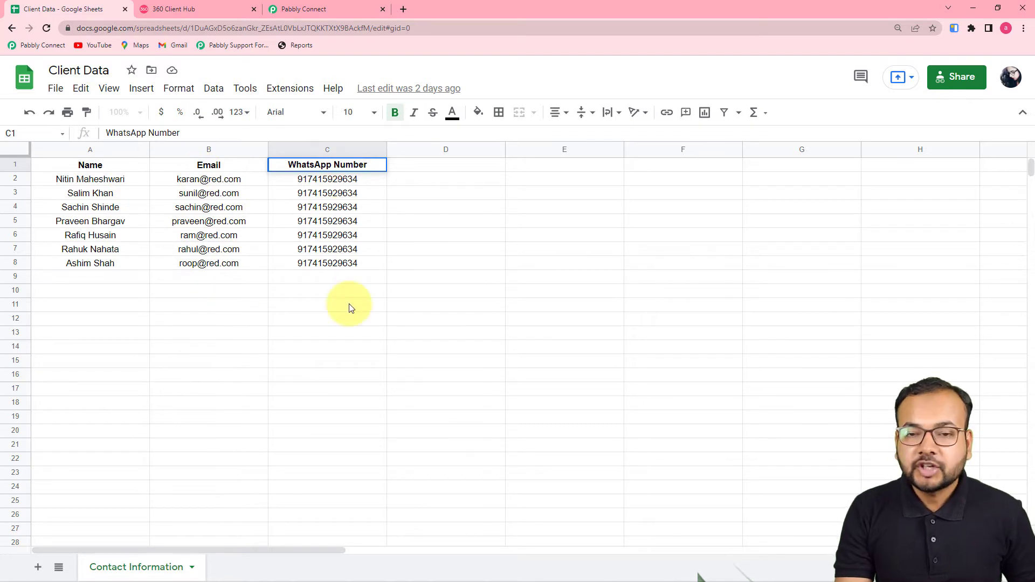
left_click(286, 9)
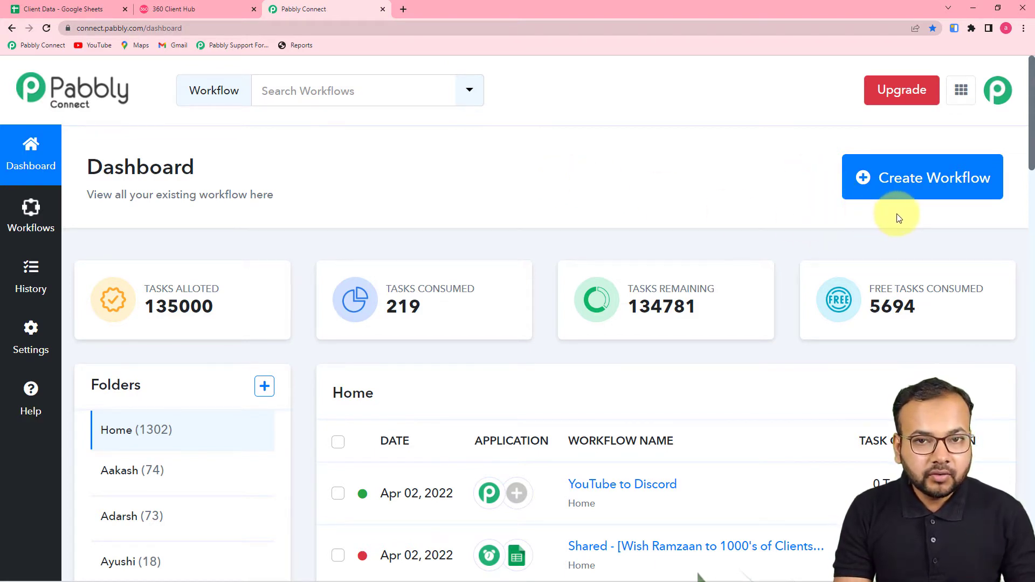
left_click(919, 186)
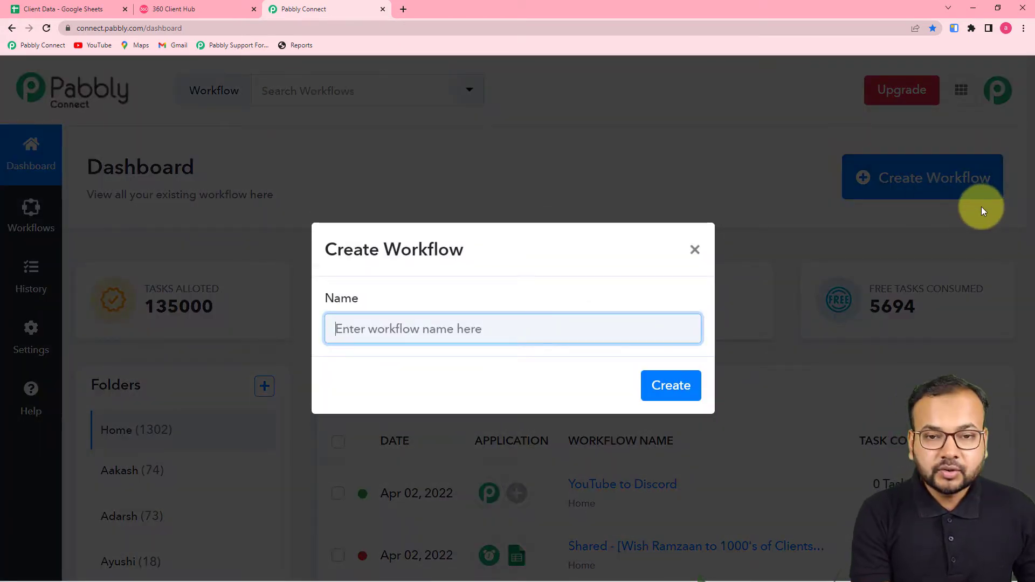
type("Send")
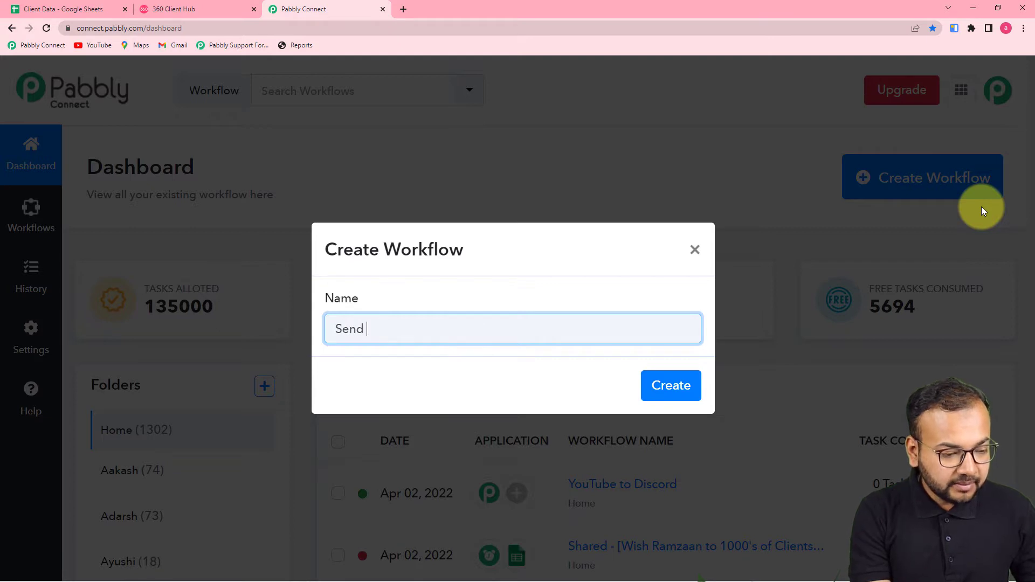
type(" Ramada")
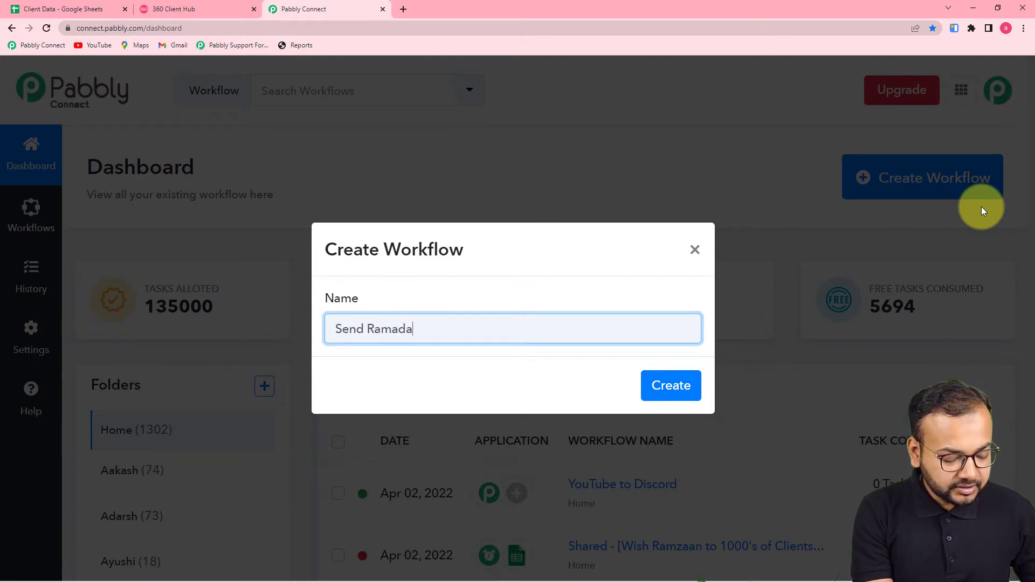
type("n Wishes")
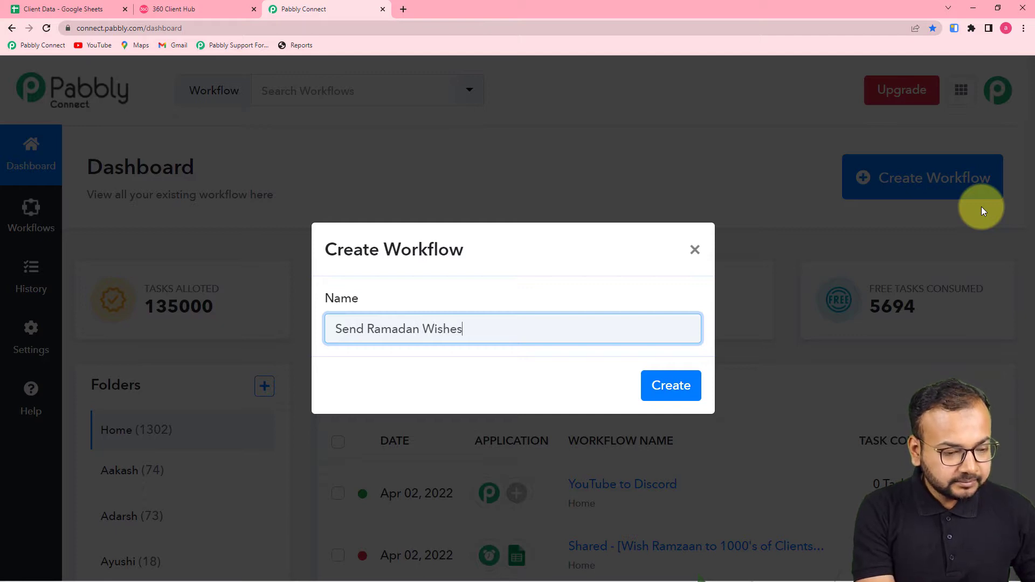
type(" Autpo")
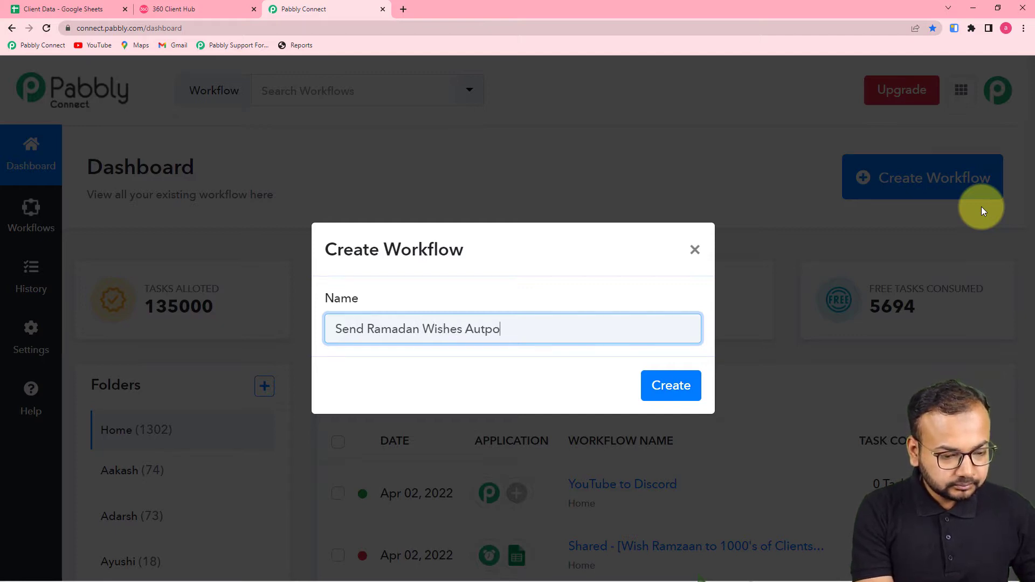
key("BackSpace")
type("omatic")
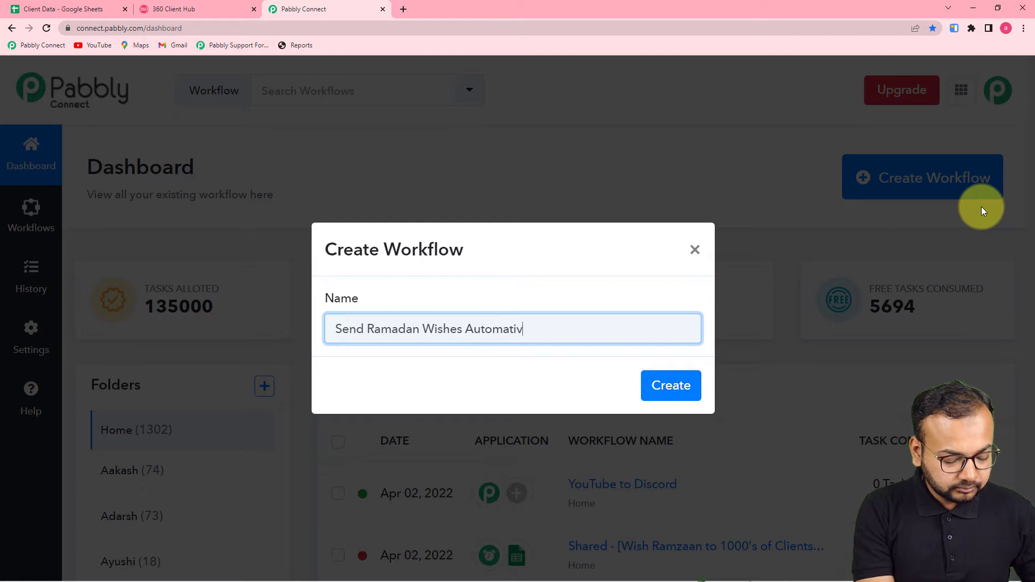
key("BackSpace")
type("cakk")
key("BackSpace")
key("BackSpace")
type("lly")
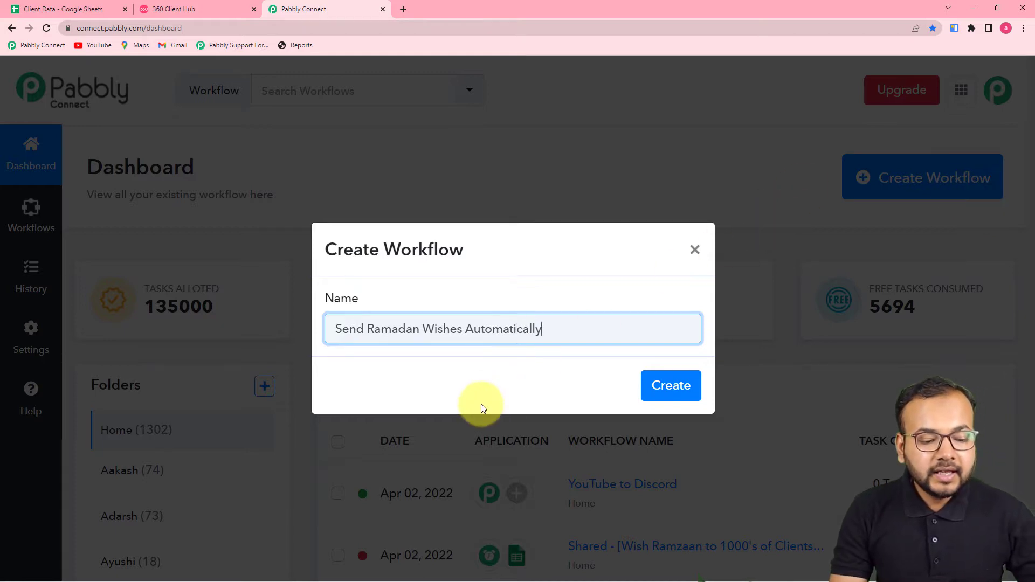
left_click(664, 387)
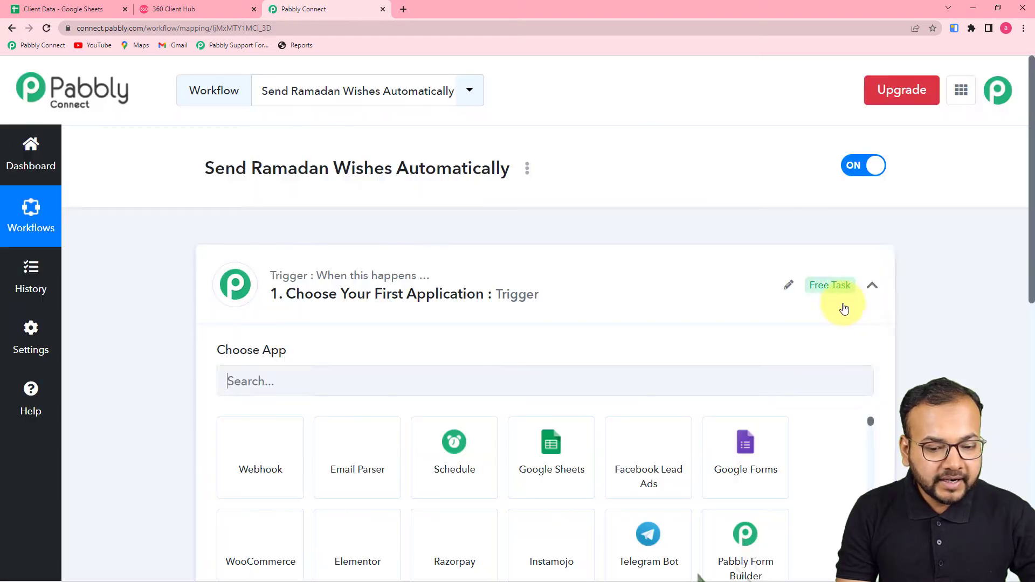
Choose Schedule by Pabbly as the app for the workflow's trigger
left_click(872, 285)
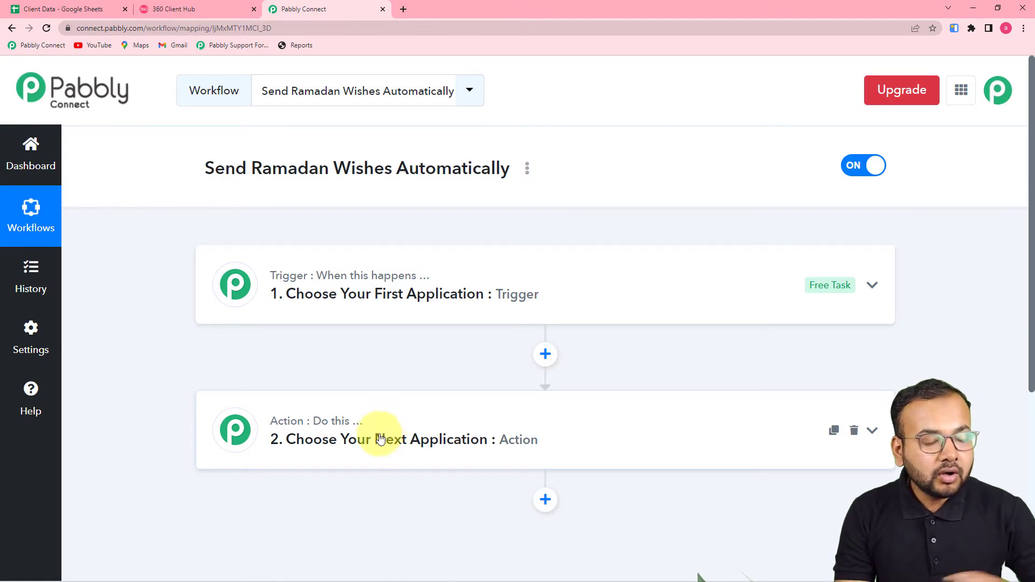
left_click(331, 299)
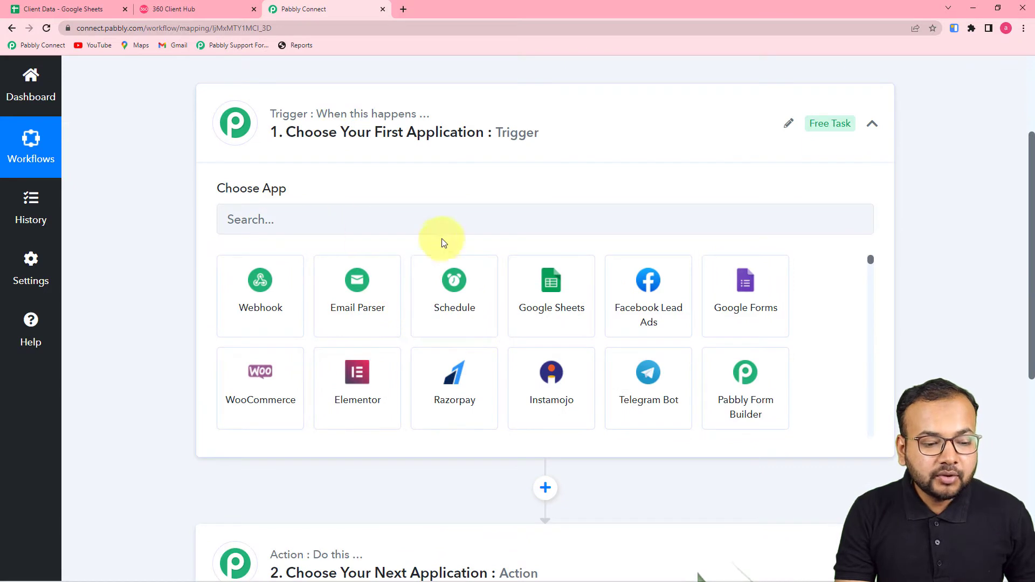
left_click(456, 327)
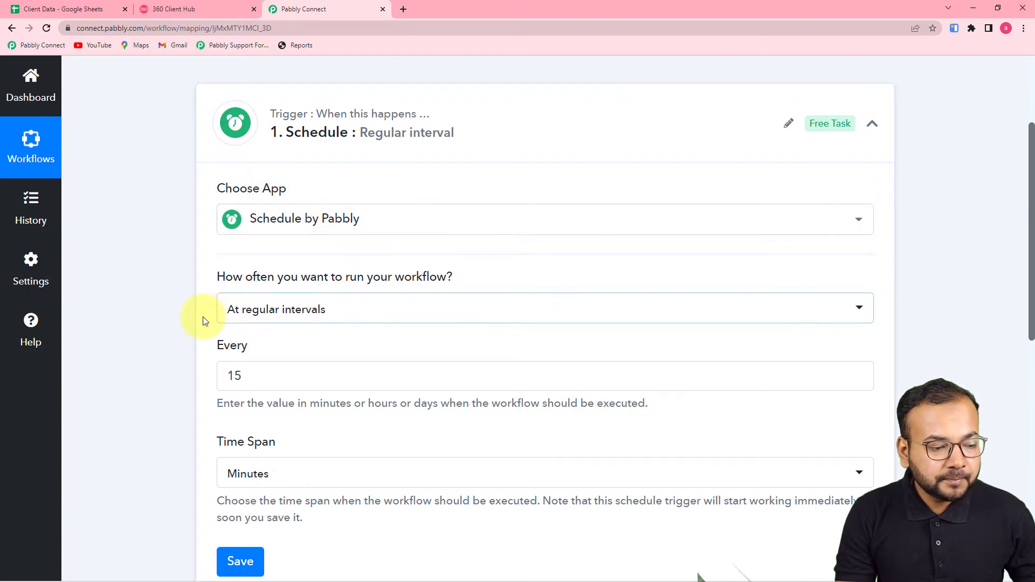
Set the trigger to run once on 03-04-2022 at 03:30 UTC and save the schedule
mouse_move(243, 288)
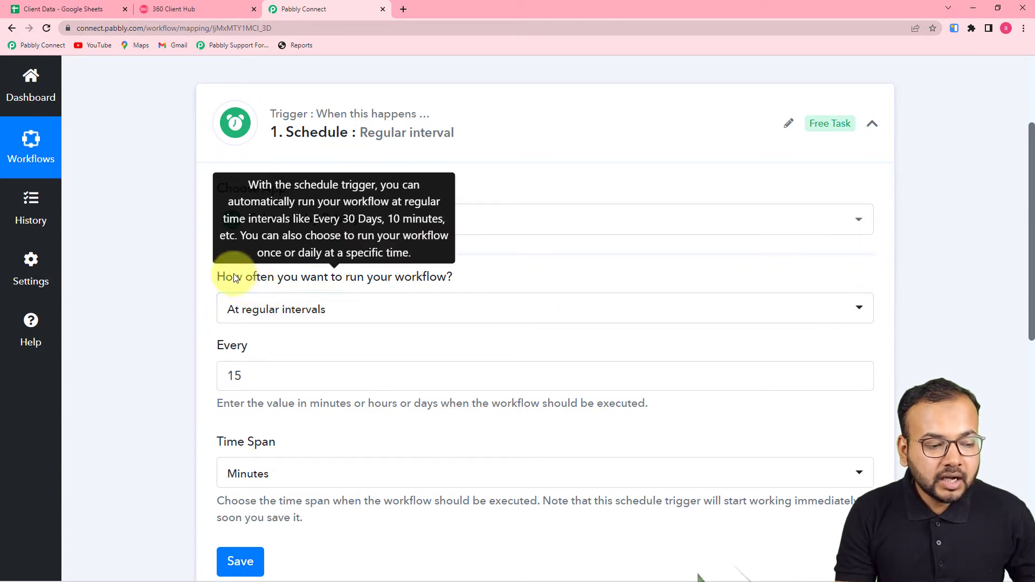
left_click(361, 317)
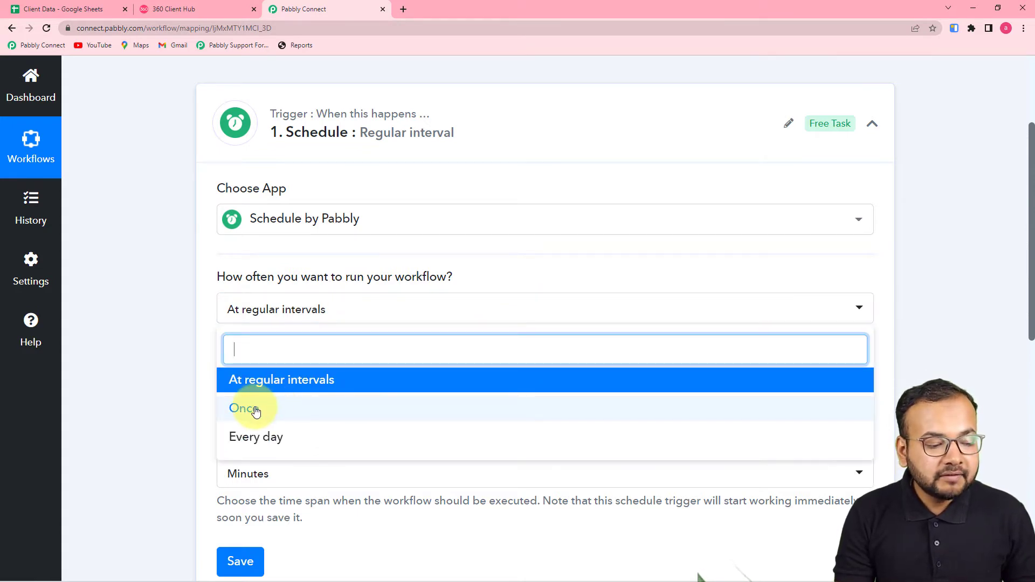
left_click(275, 409)
left_click(240, 376)
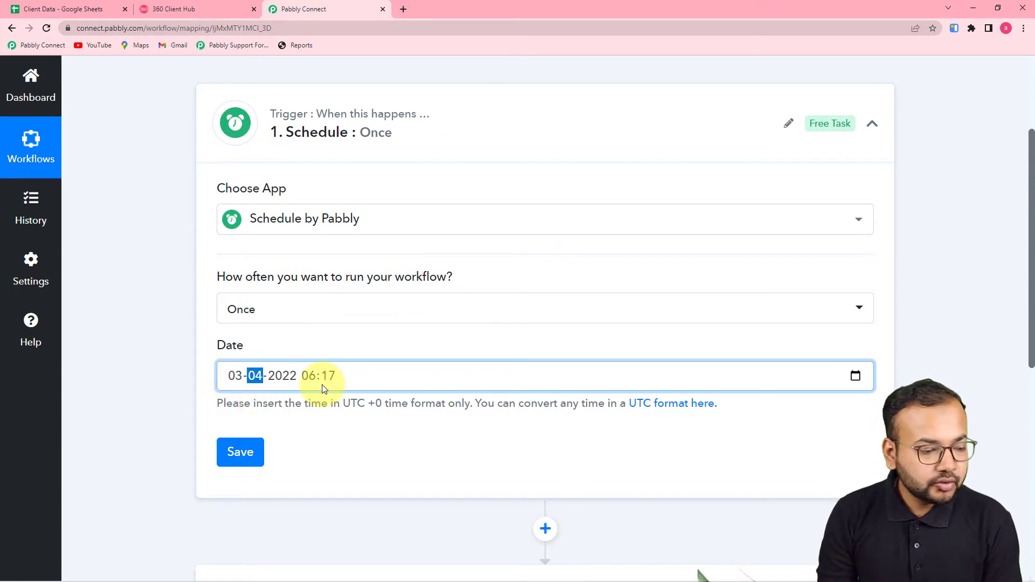
left_click(310, 377)
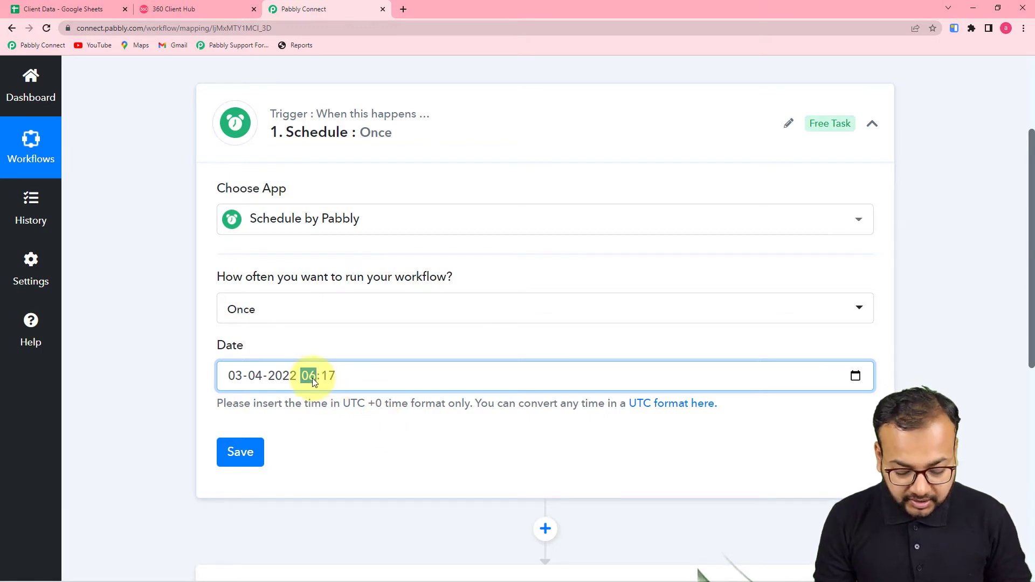
type("0")
left_click(358, 438)
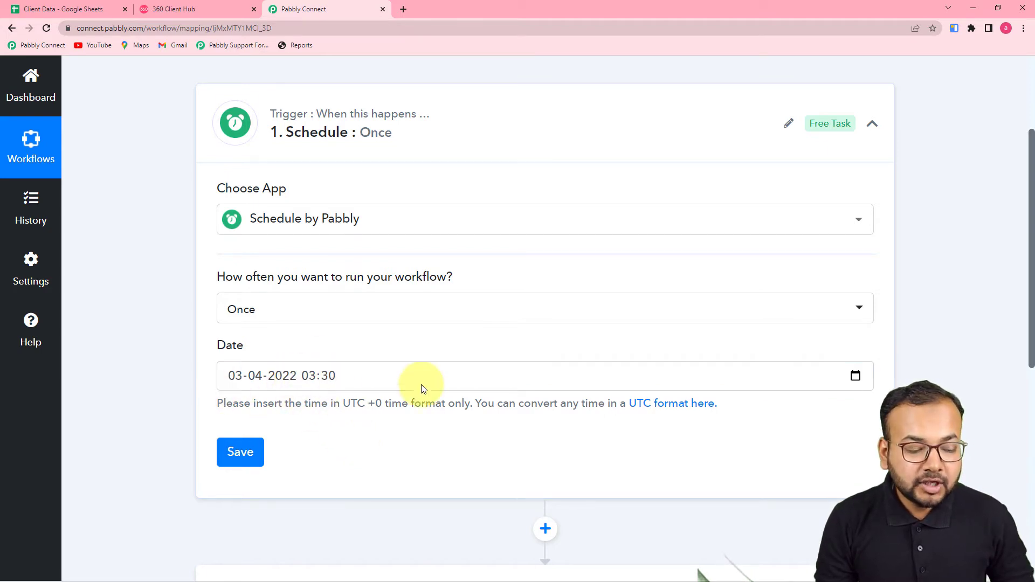
left_click(239, 447)
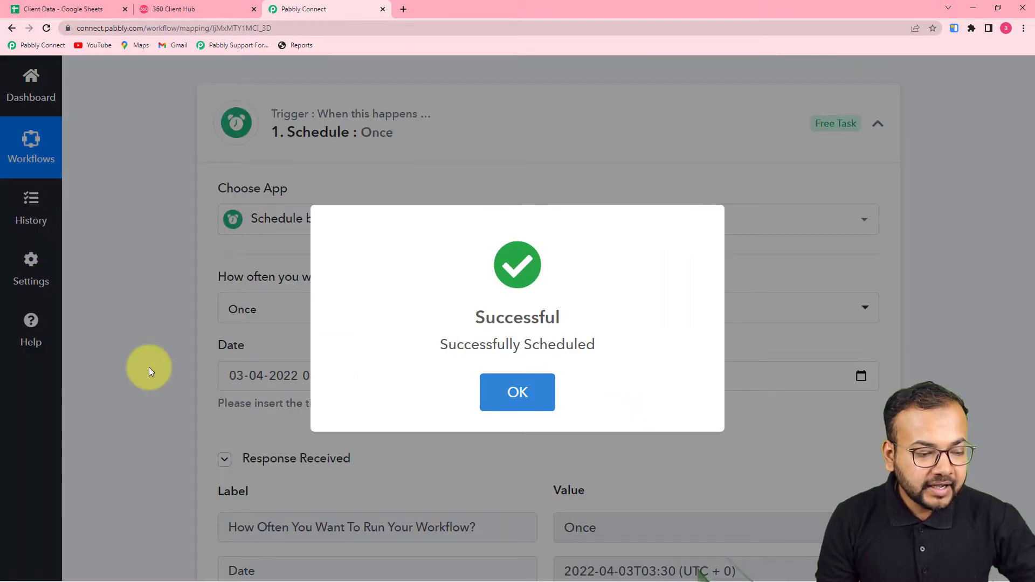
left_click(149, 371)
Set the workflow's second step to Google Sheets with the Get Row(s) action event
scroll(150, 368, "down", 4)
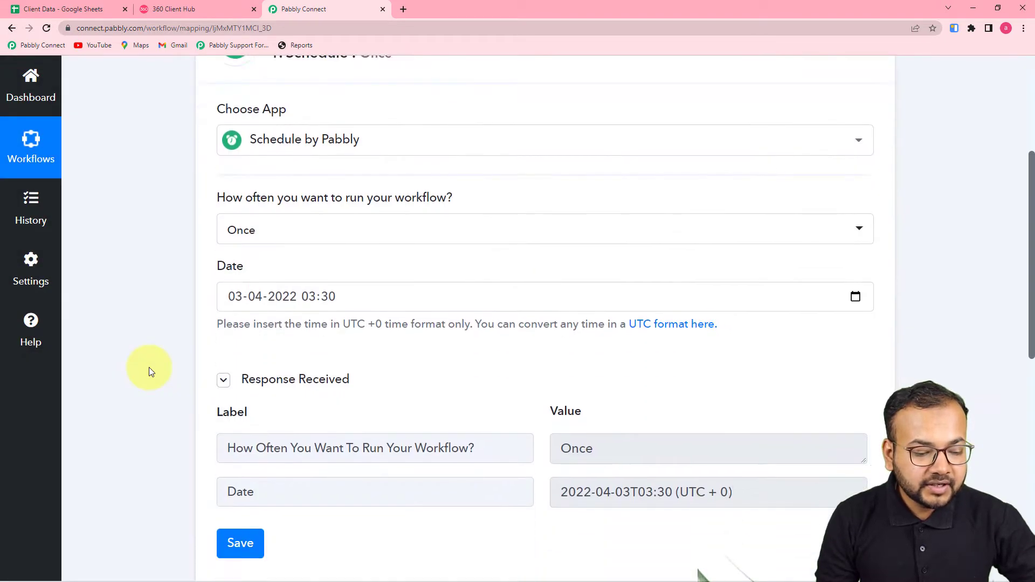
scroll(149, 367, "down", 2)
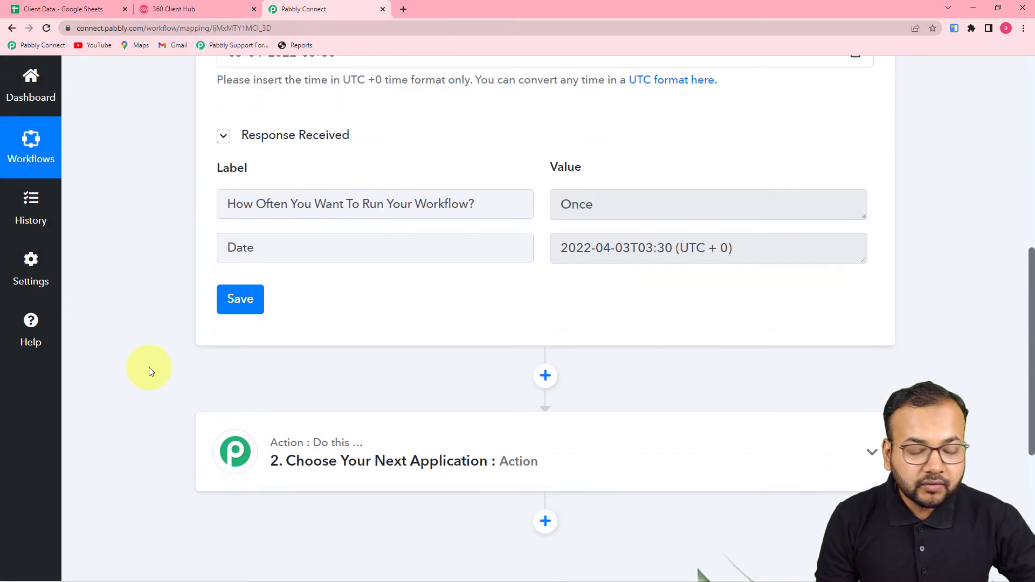
scroll(148, 367, "down", 1)
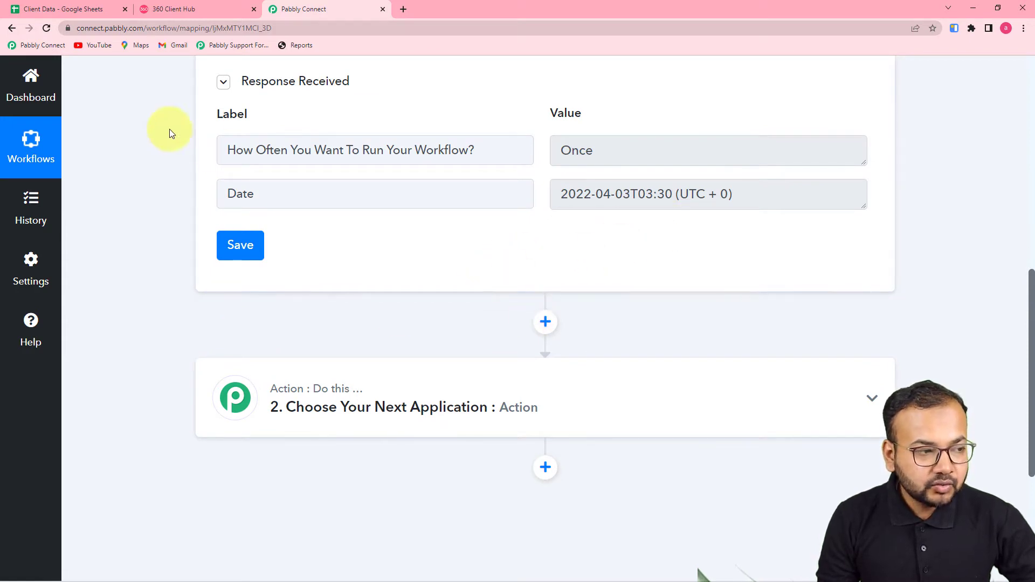
left_click(81, 10)
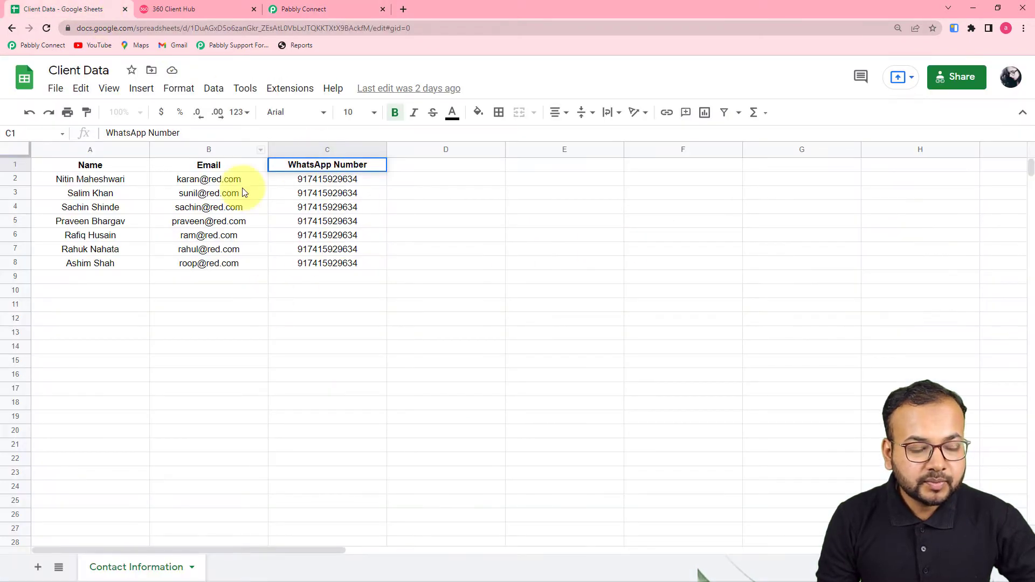
left_click(296, 10)
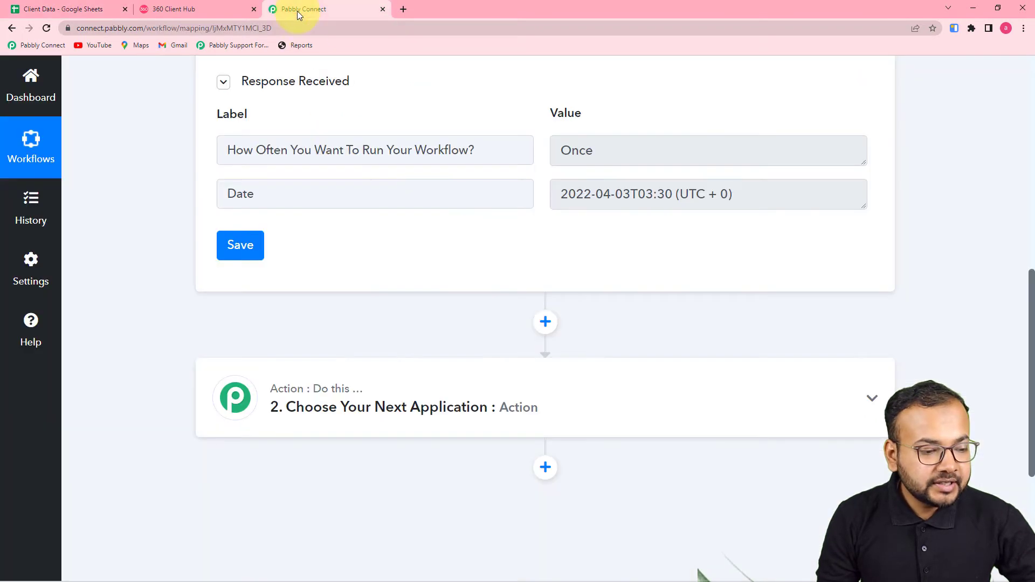
scroll(334, 369, "down", 2)
left_click(361, 283)
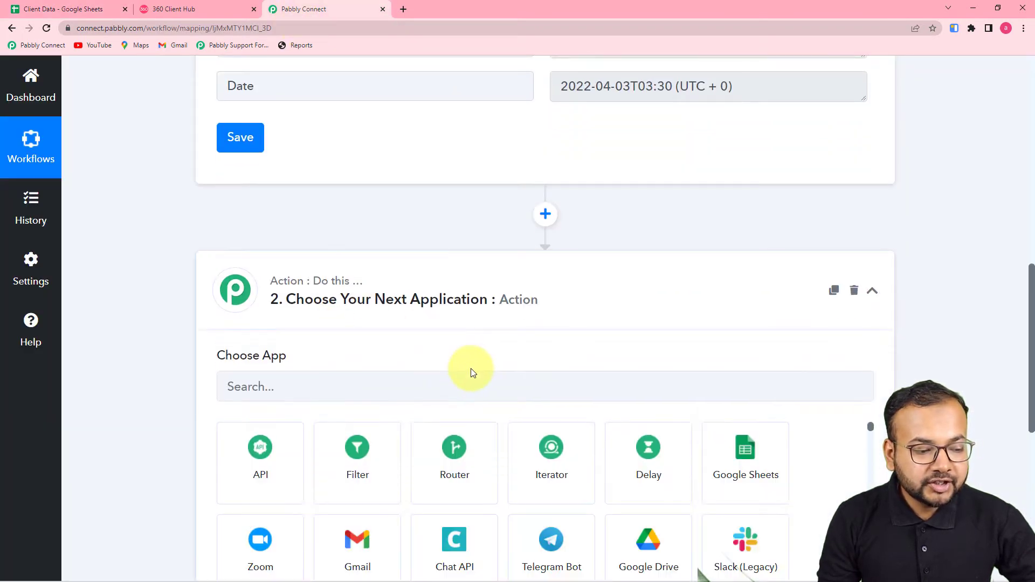
scroll(469, 370, "down", 2)
left_click(342, 280)
type("goo")
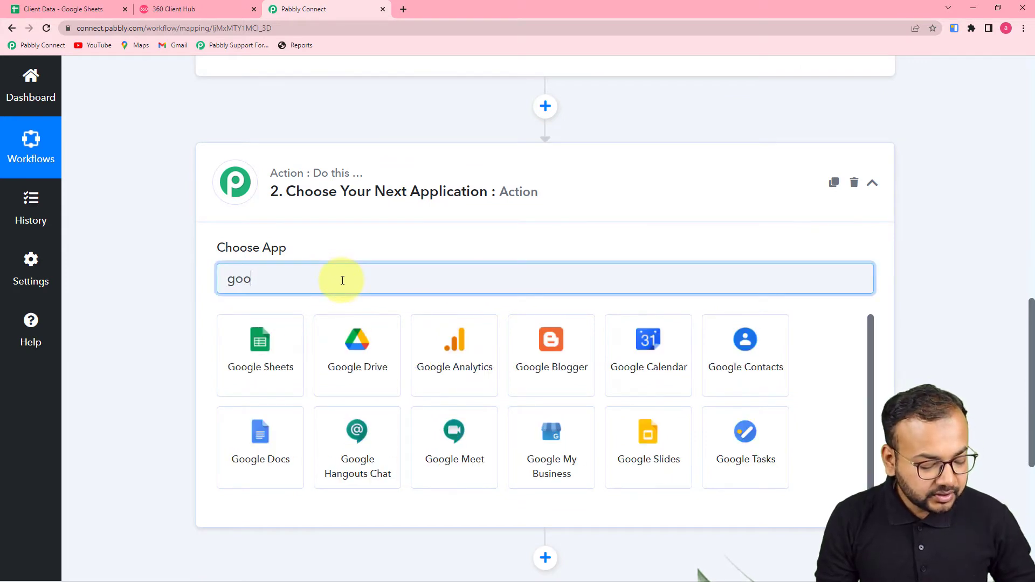
left_click(250, 355)
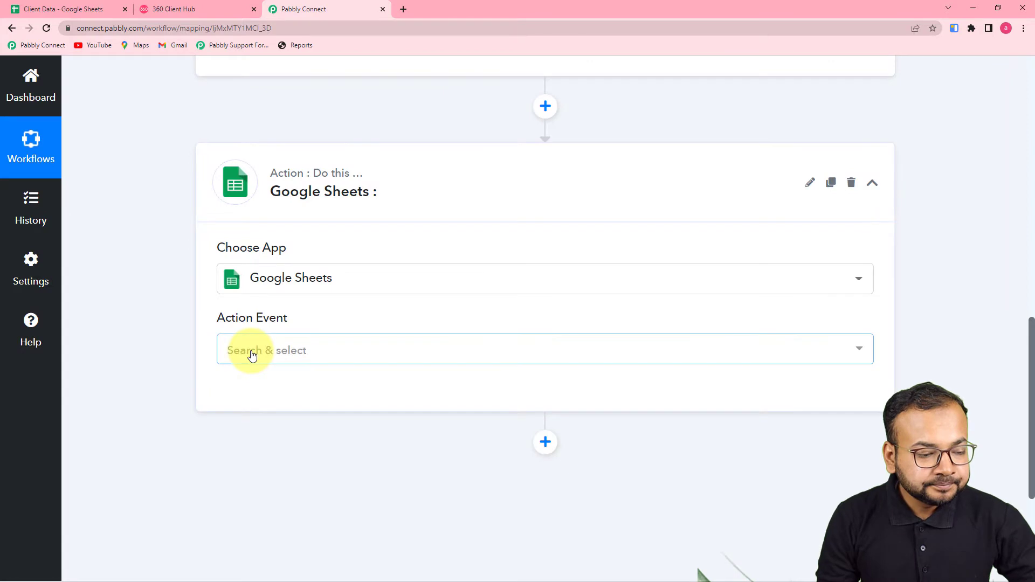
left_click(251, 353)
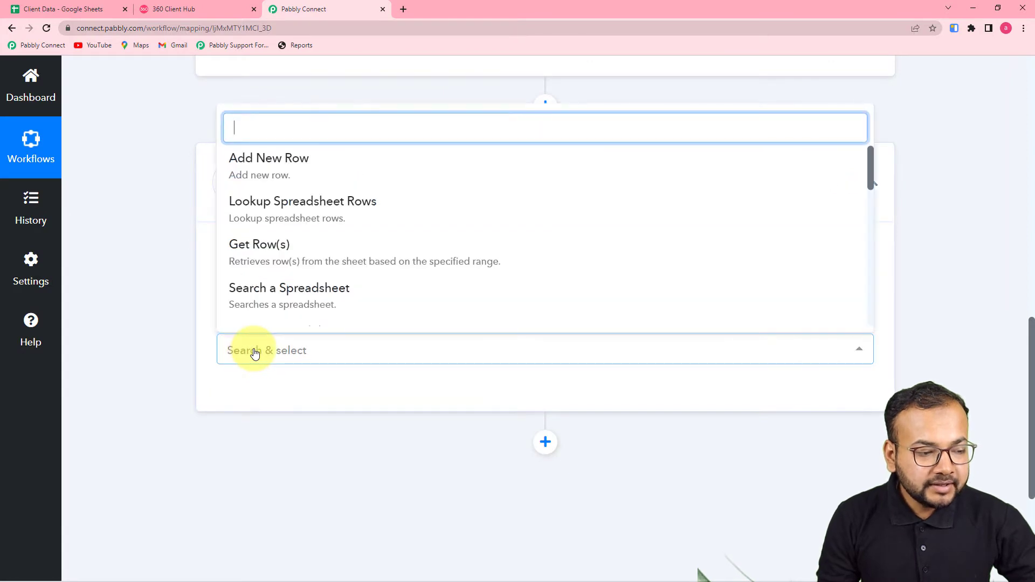
left_click(347, 260)
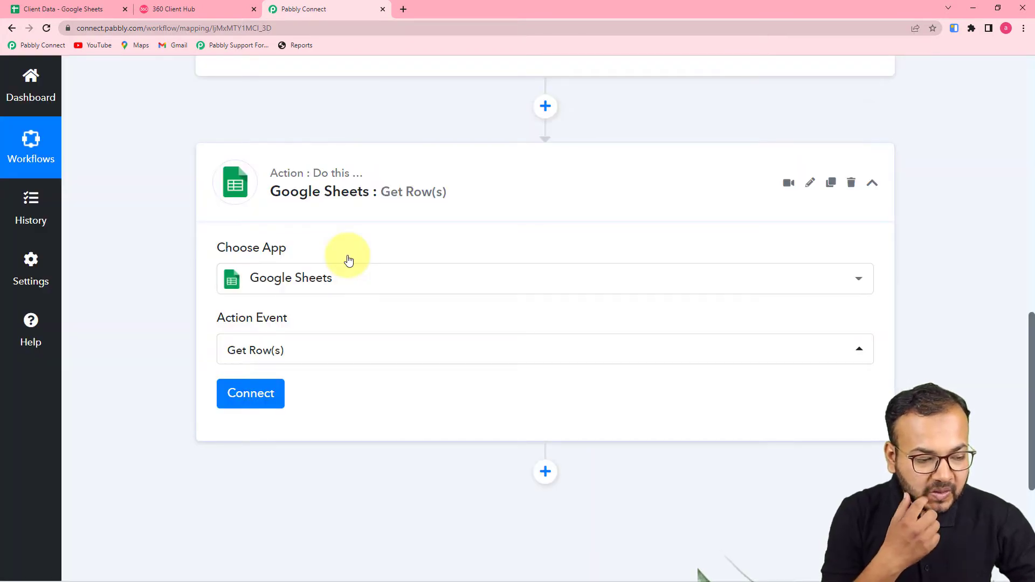
Add a new Google Sheets connection for the action, authorizing access with the Google account that holds the client sheet
left_click(251, 393)
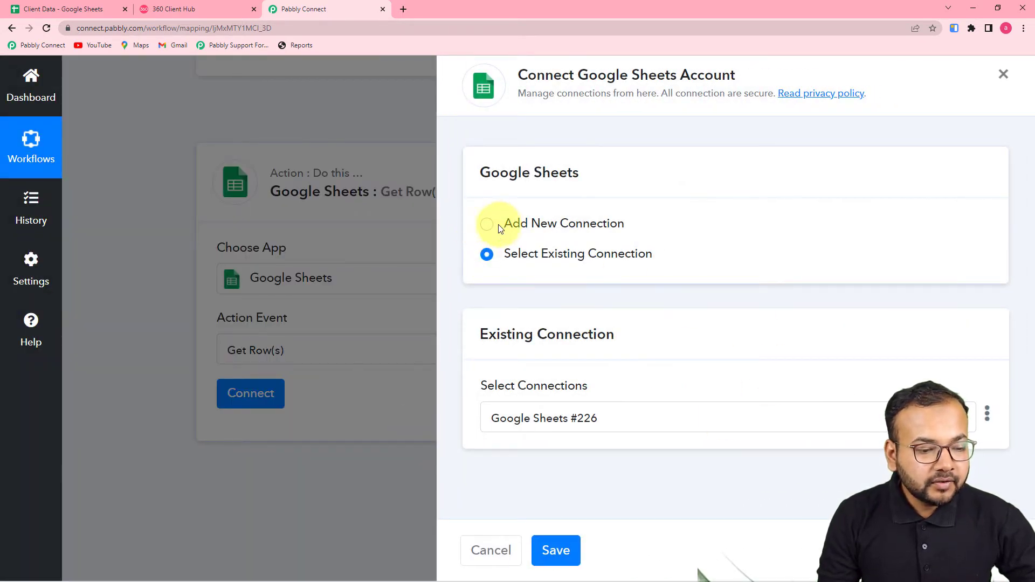
left_click(485, 225)
left_click(560, 397)
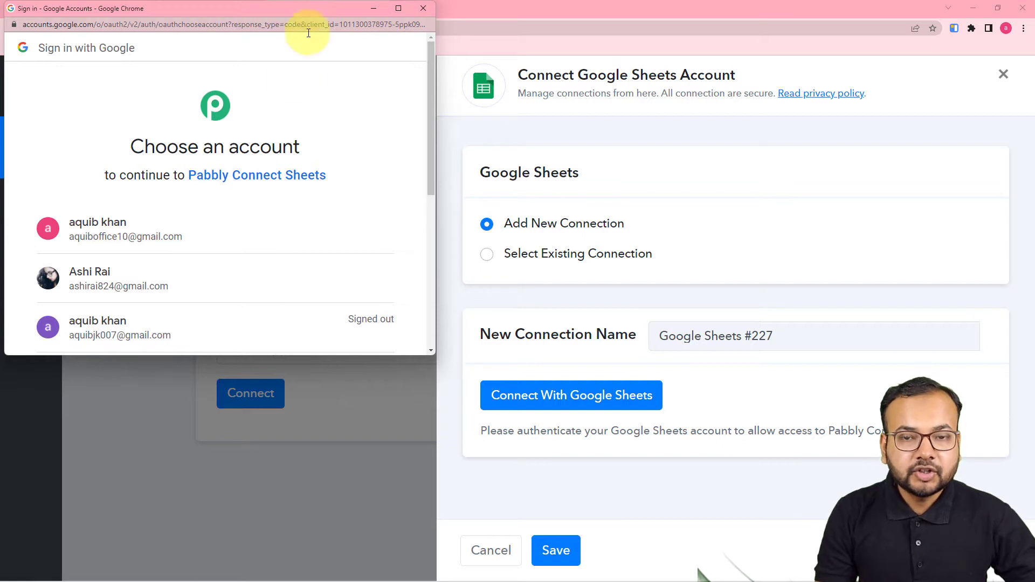
scroll(78, 171, "down", 2)
left_click(82, 170)
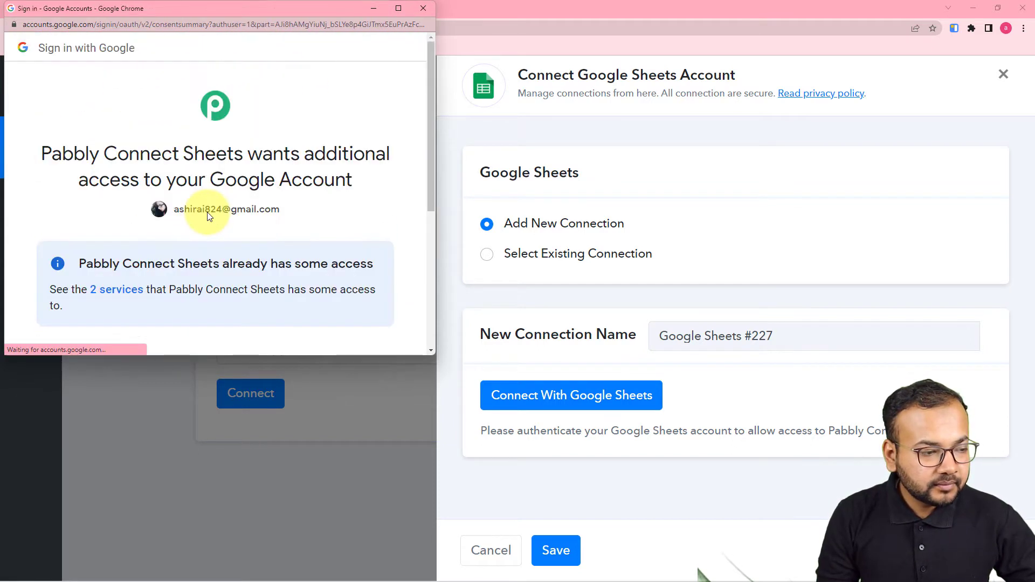
scroll(209, 216, "down", 3)
scroll(209, 216, "down", 2)
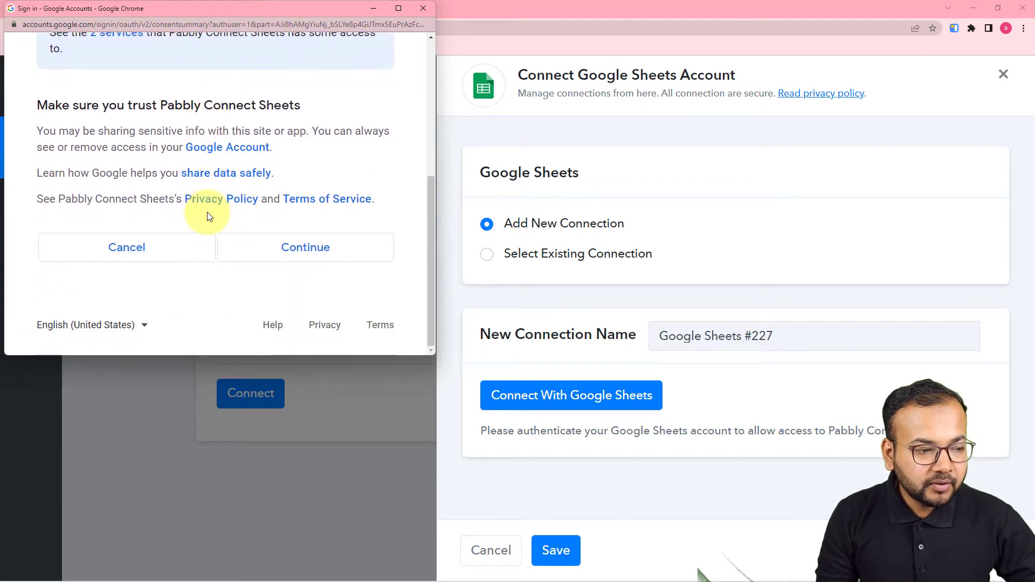
scroll(209, 216, "up", 2)
scroll(209, 216, "down", 2)
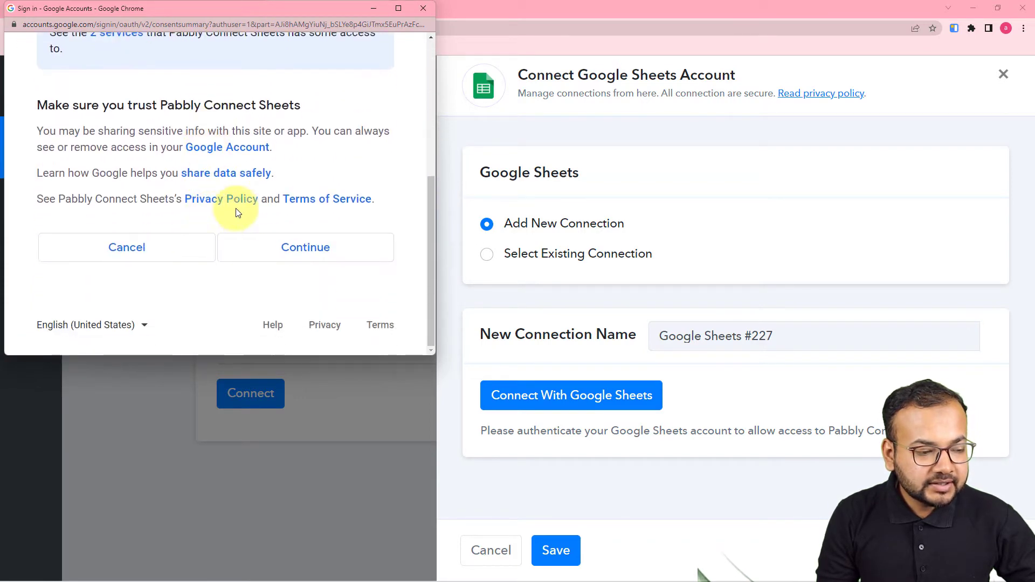
left_click(302, 248)
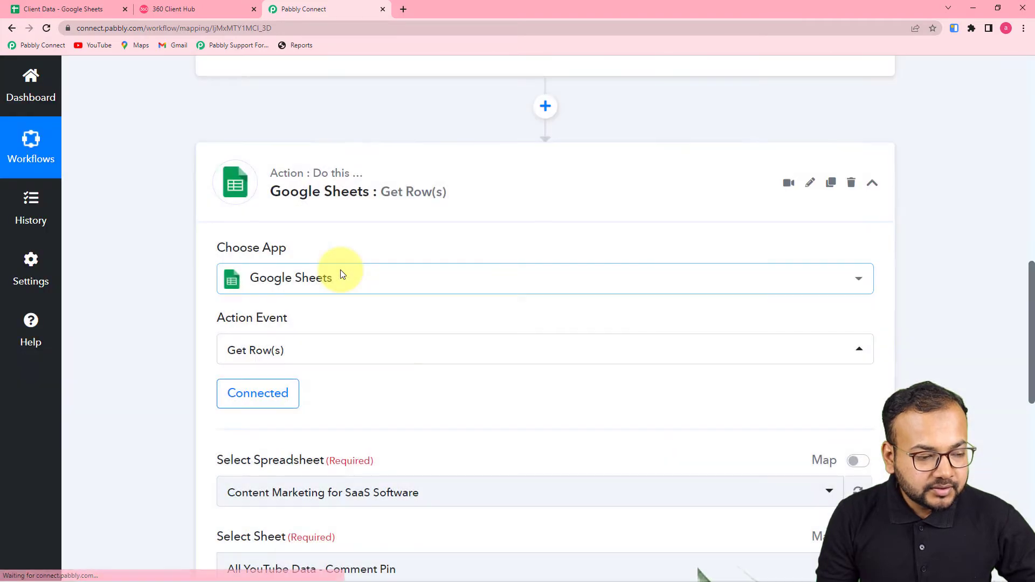
Choose Client Data as the Get Row(s) spreadsheet with its Contact Information sheet, checking both names against the open Google Sheets file
scroll(341, 275, "down", 2)
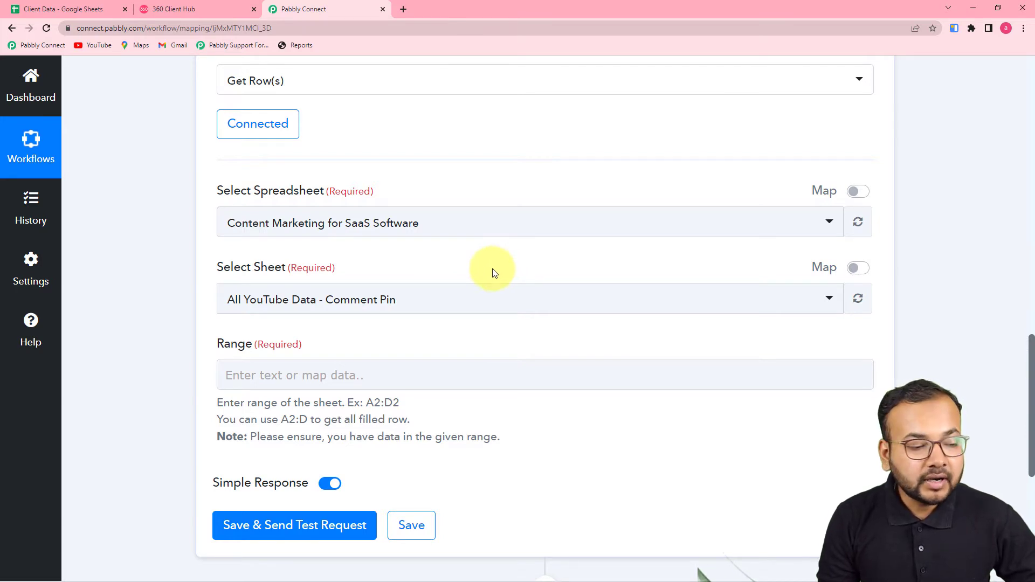
left_click(441, 233)
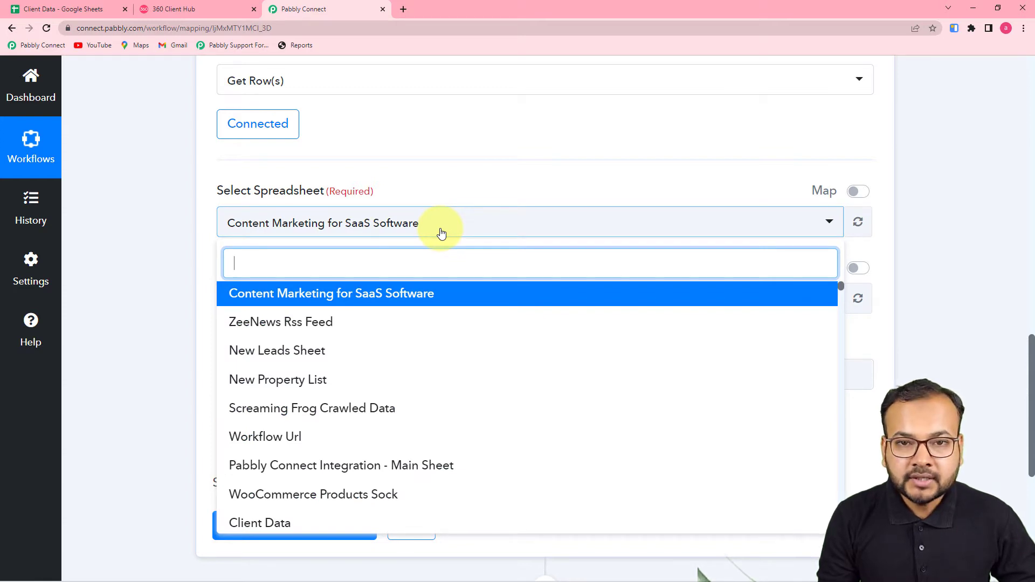
left_click(76, 9)
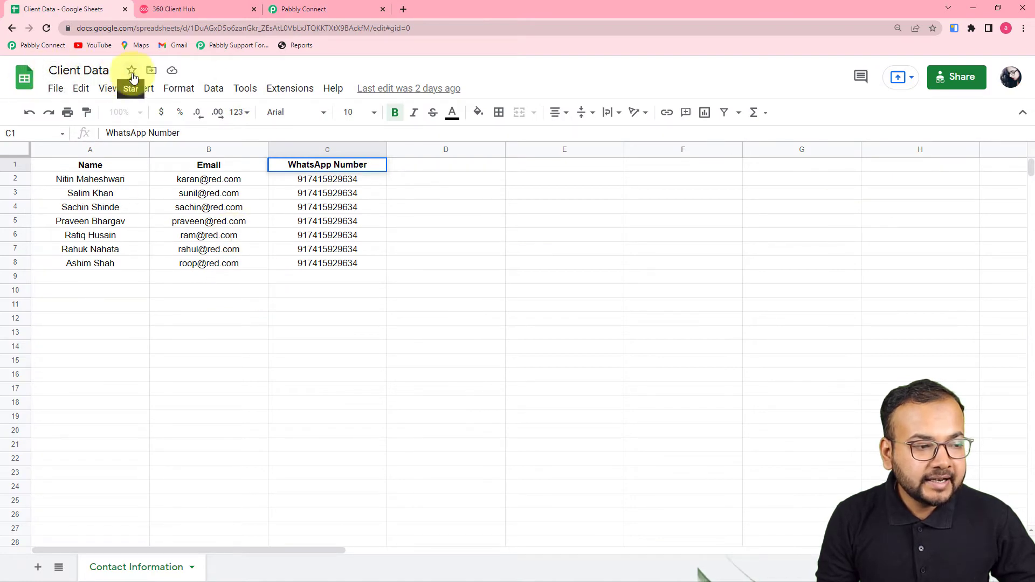
left_click(307, 9)
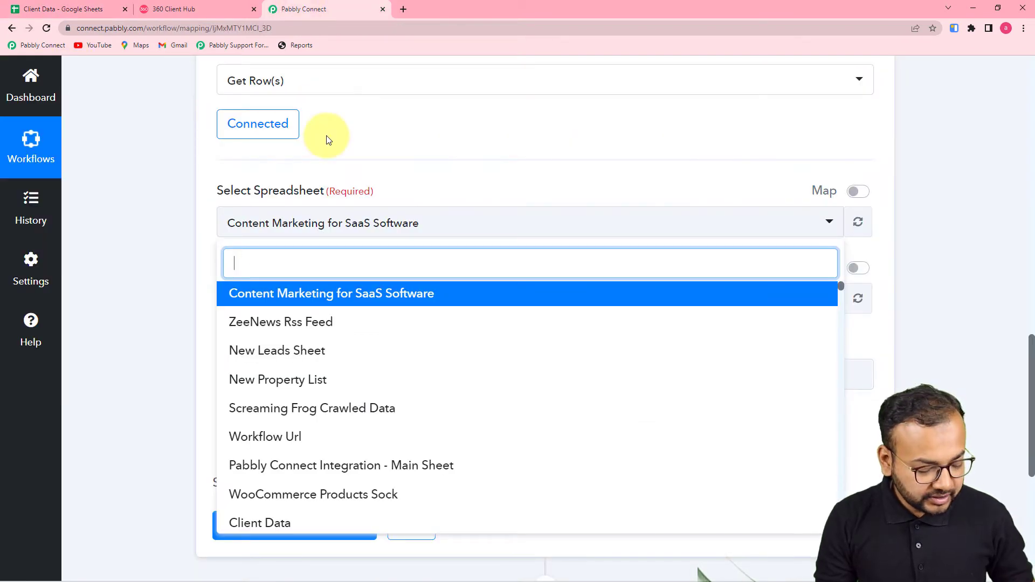
type("cli")
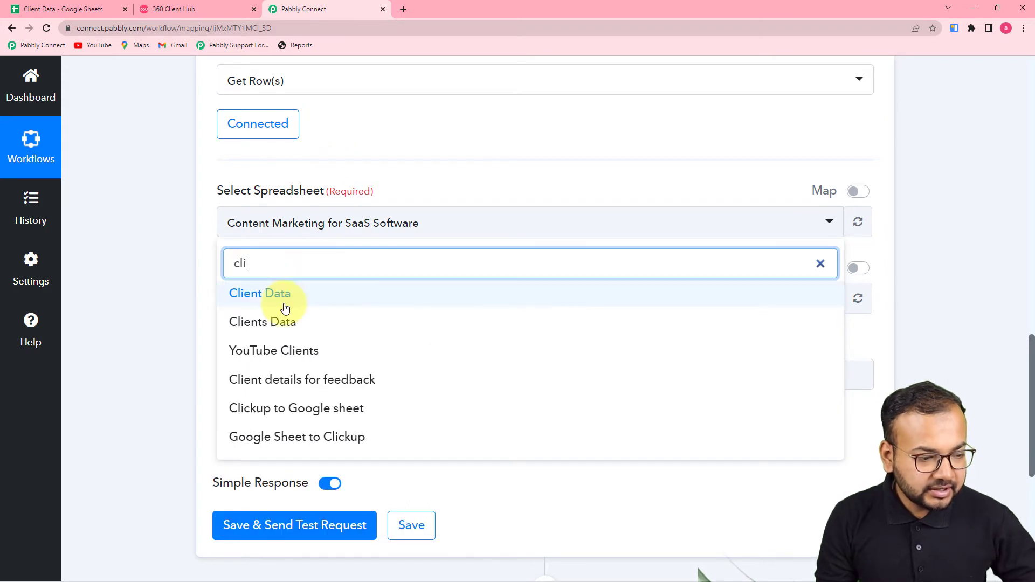
left_click(285, 308)
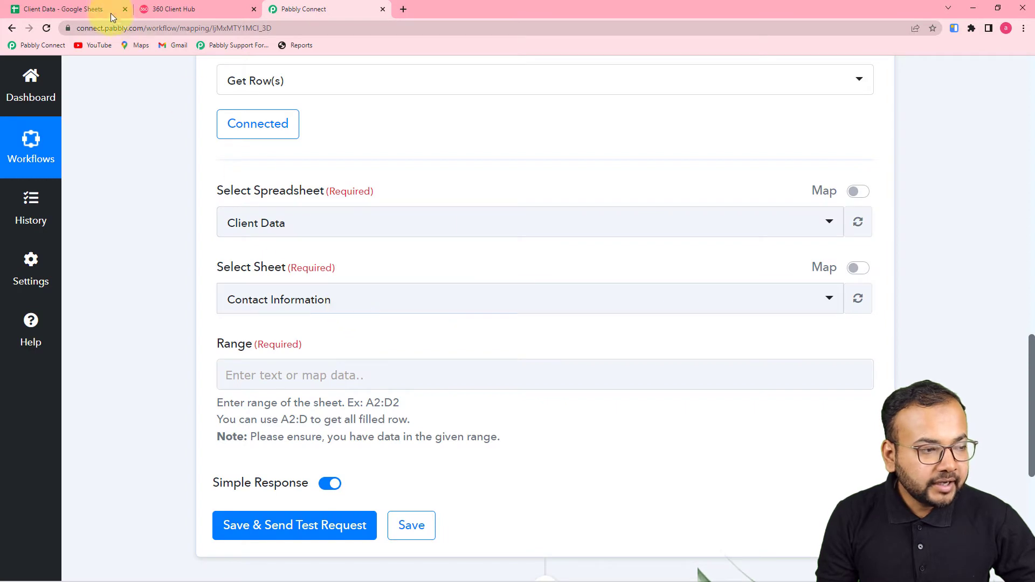
left_click(92, 8)
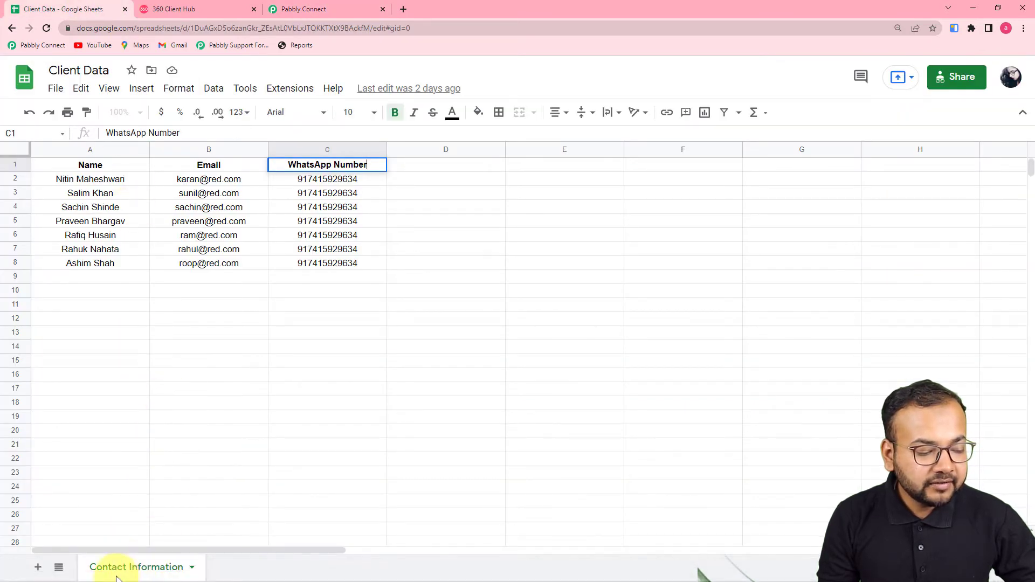
left_click(280, 8)
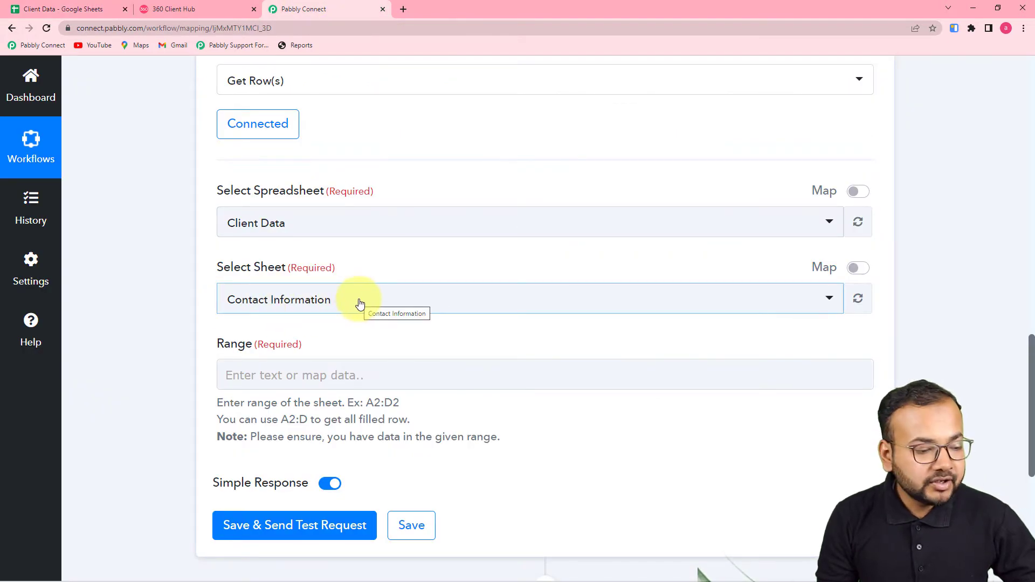
In the Client Data sheet, select all contact rows below the headers, A2:C8, and copy that range reference
scroll(360, 304, "down", 2)
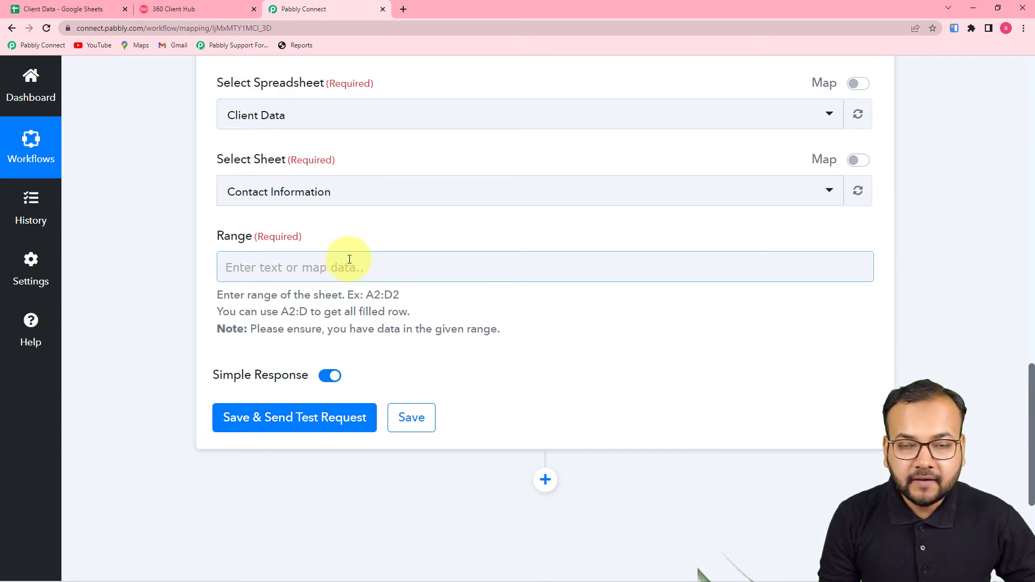
left_click(64, 7)
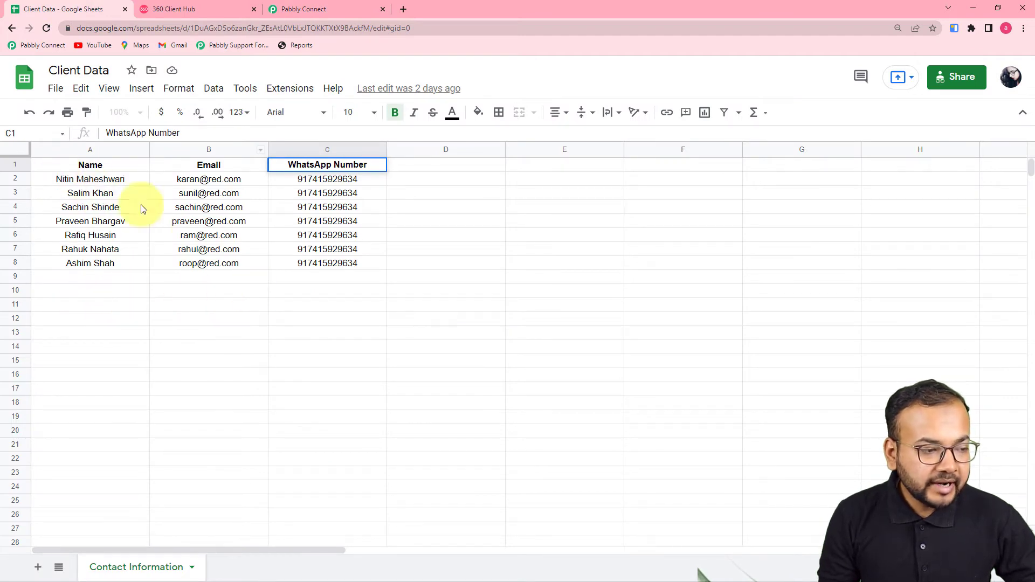
left_click(53, 183)
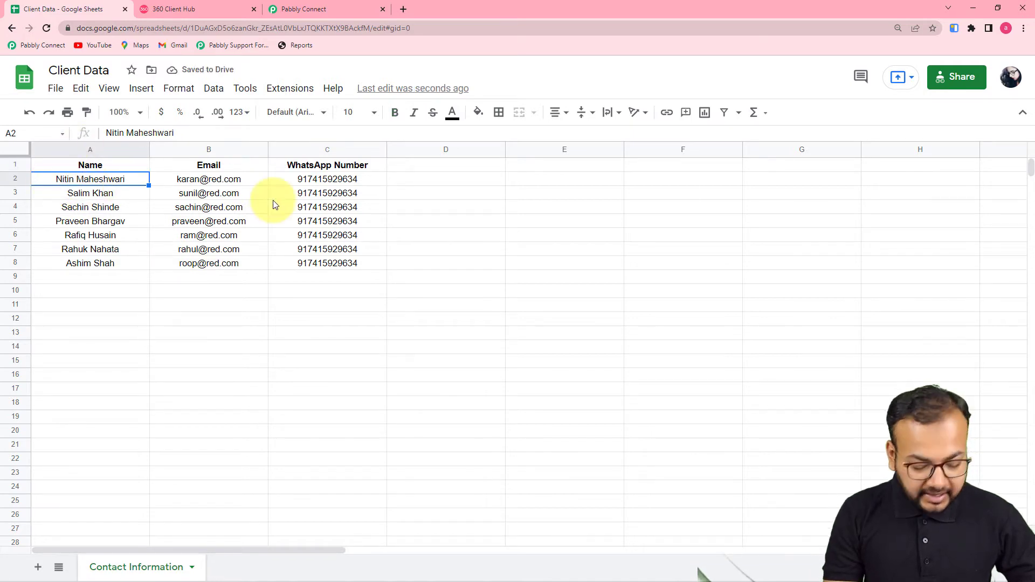
key("shift+Right")
key("shift+Right")
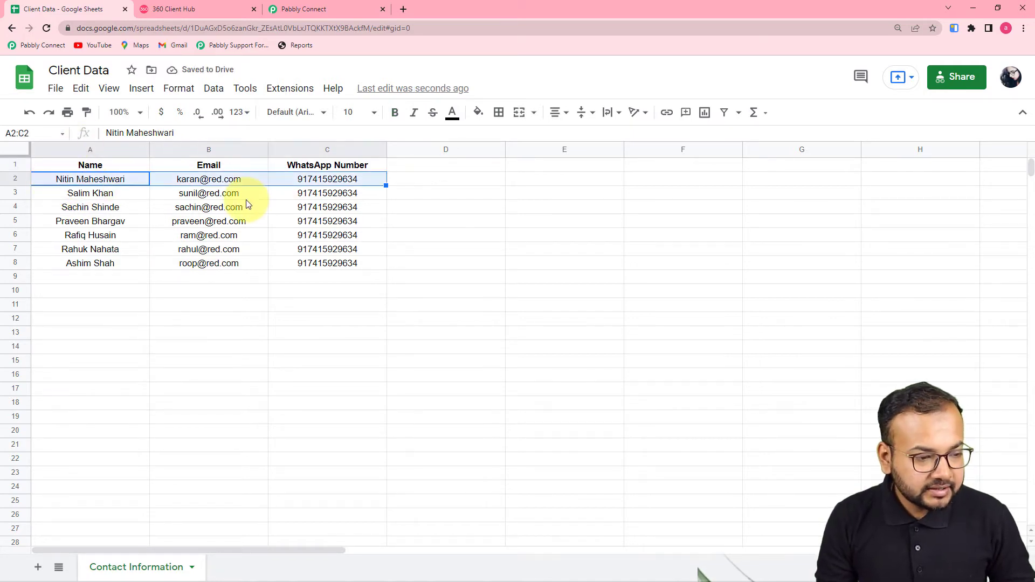
key("shift+Down")
key("shift+Down")
key("shift+Down")
key("shift+Down")
key("shift+Down")
key("shift+Down")
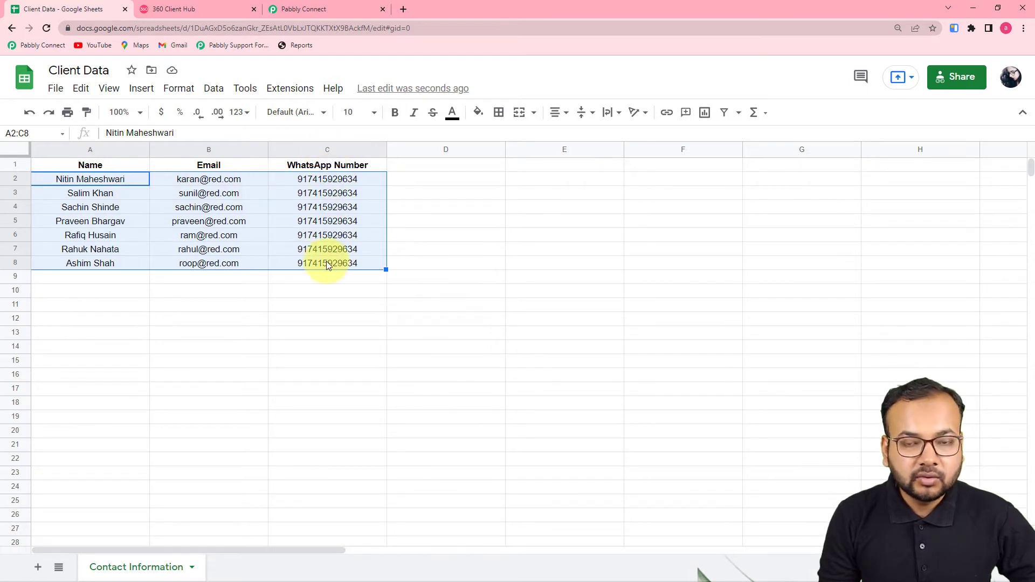
left_click(21, 132)
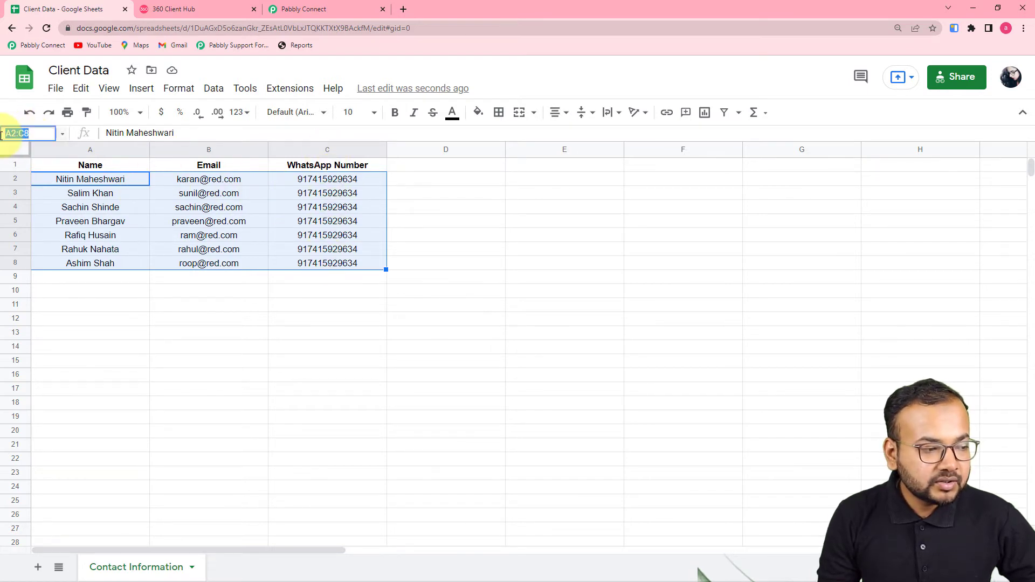
right_click(18, 133)
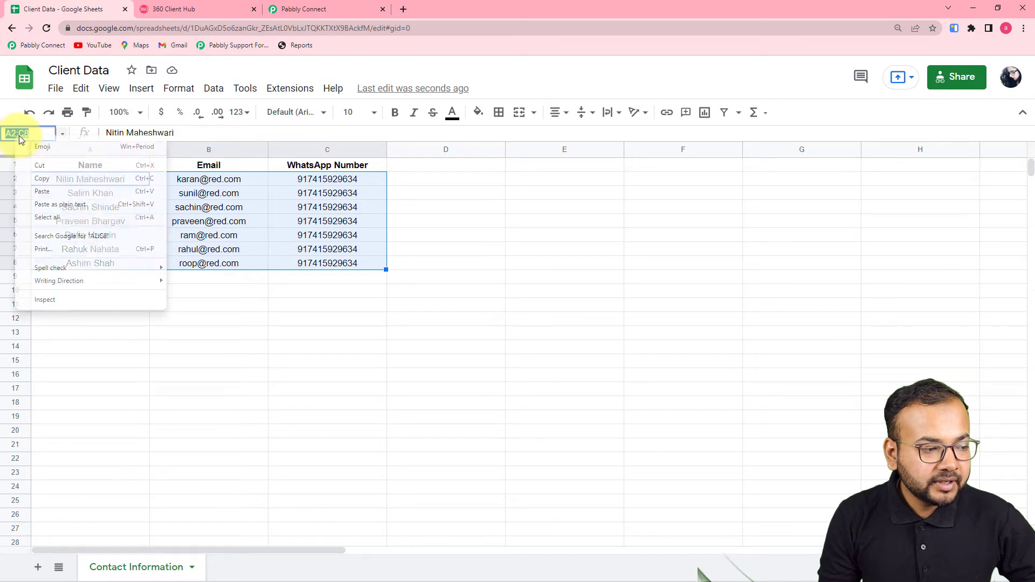
left_click(41, 182)
Set the Get Row(s) action's range to A2:C8 in Pabbly Connect and compare it with the rows in the client sheet
left_click(291, 9)
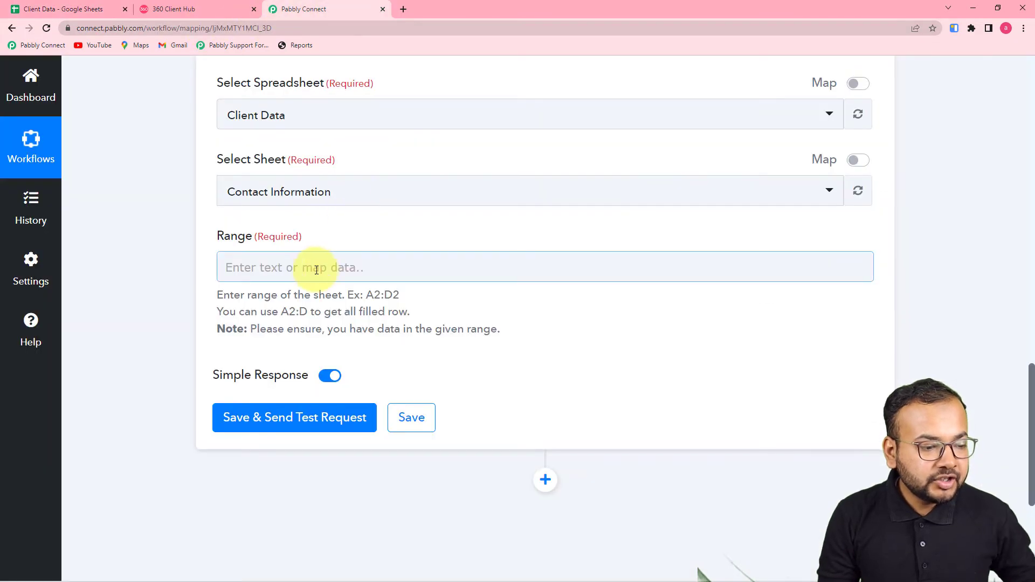
left_click(311, 266)
key("ctrl+v")
left_click(160, 277)
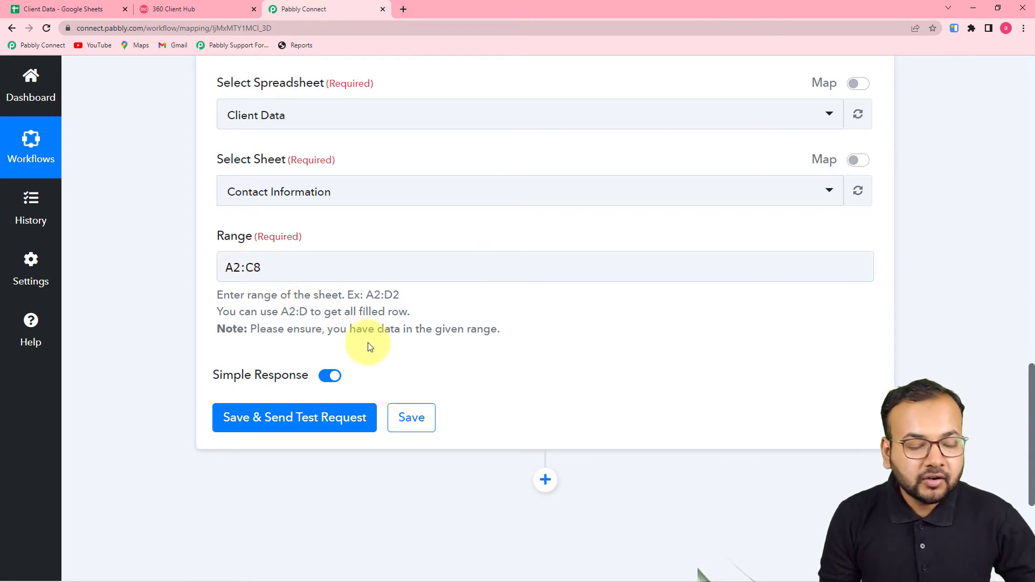
left_click(89, 13)
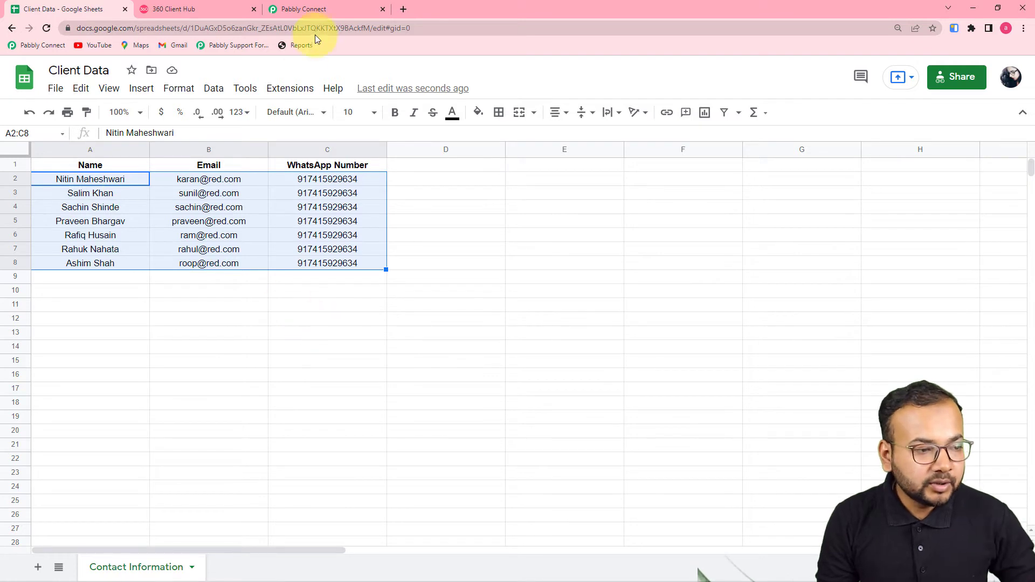
left_click(280, 10)
left_click(233, 275)
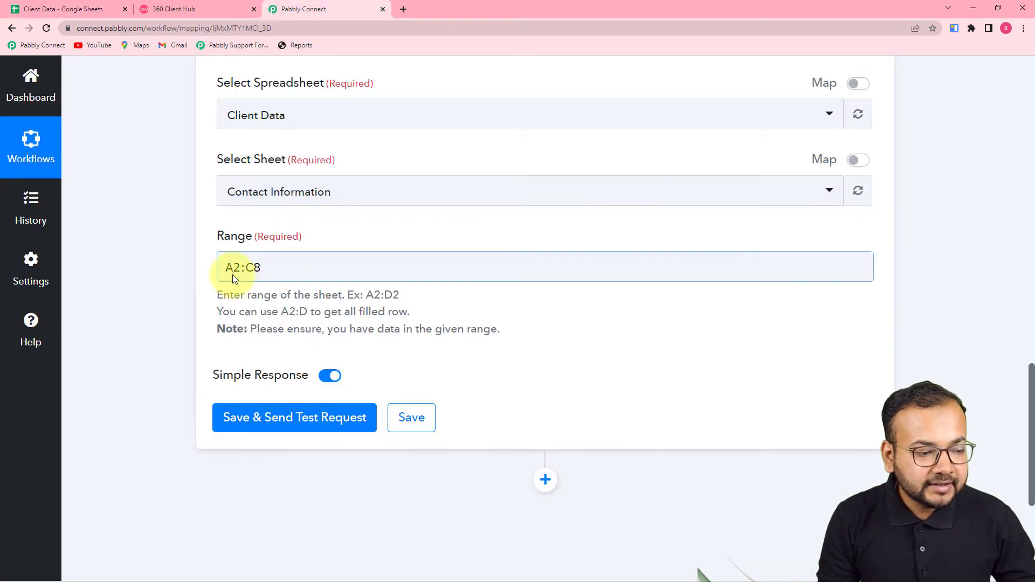
left_click(328, 299)
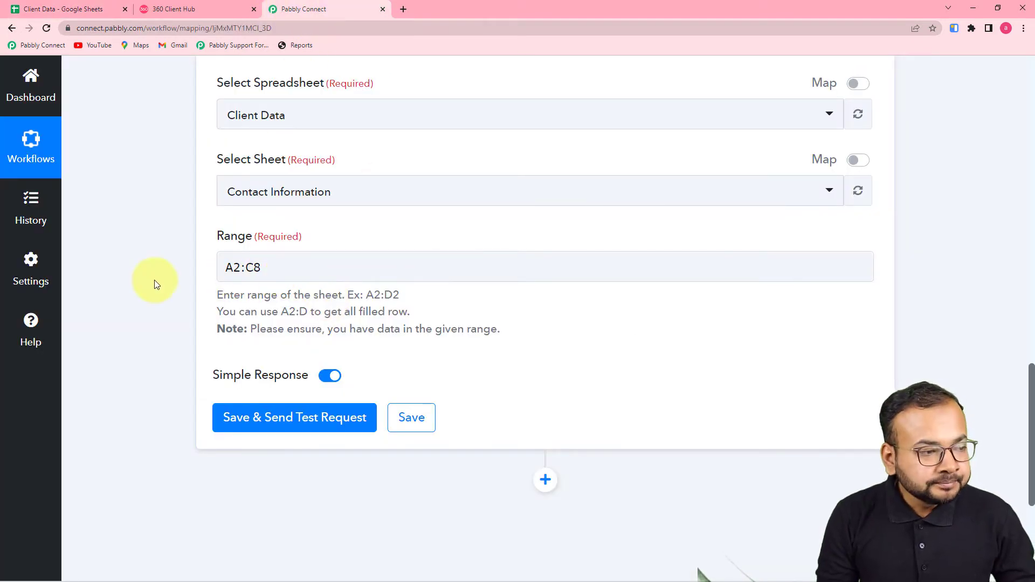
Save the Google Sheets action with a test request while Simple Response is on, and review the returned contact rows
scroll(155, 284, "down", 2)
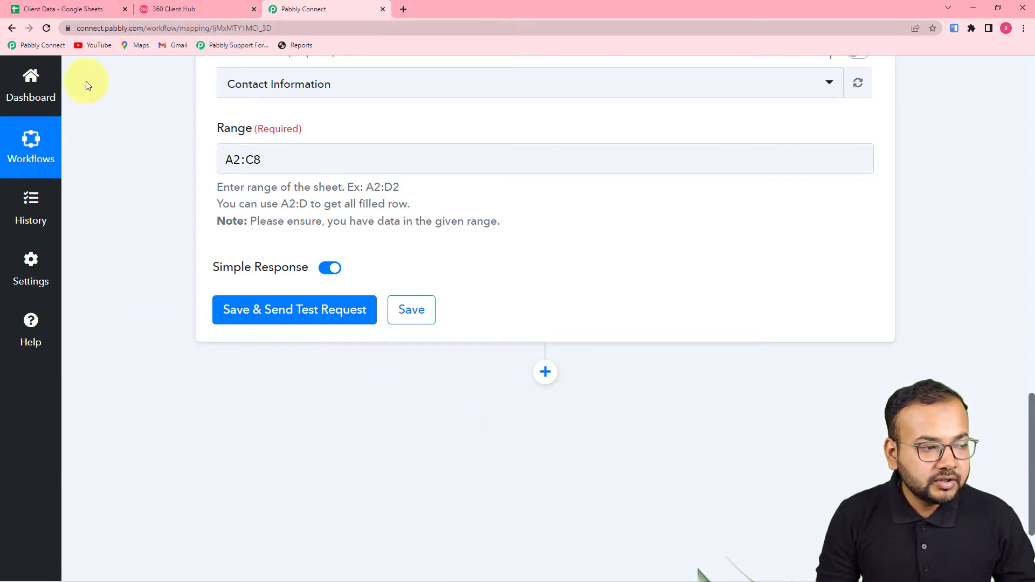
left_click(283, 309)
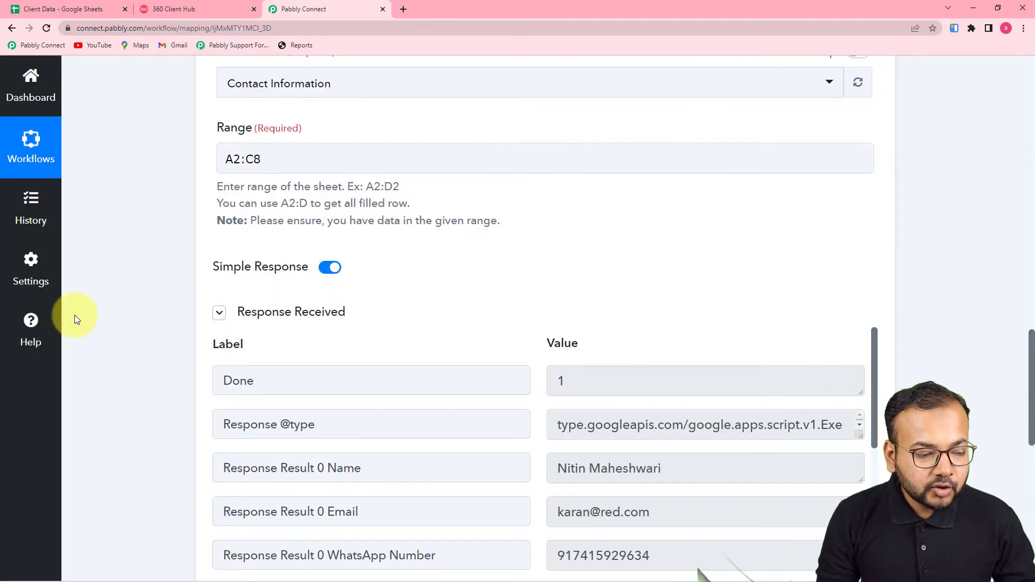
scroll(75, 314, "down", 4)
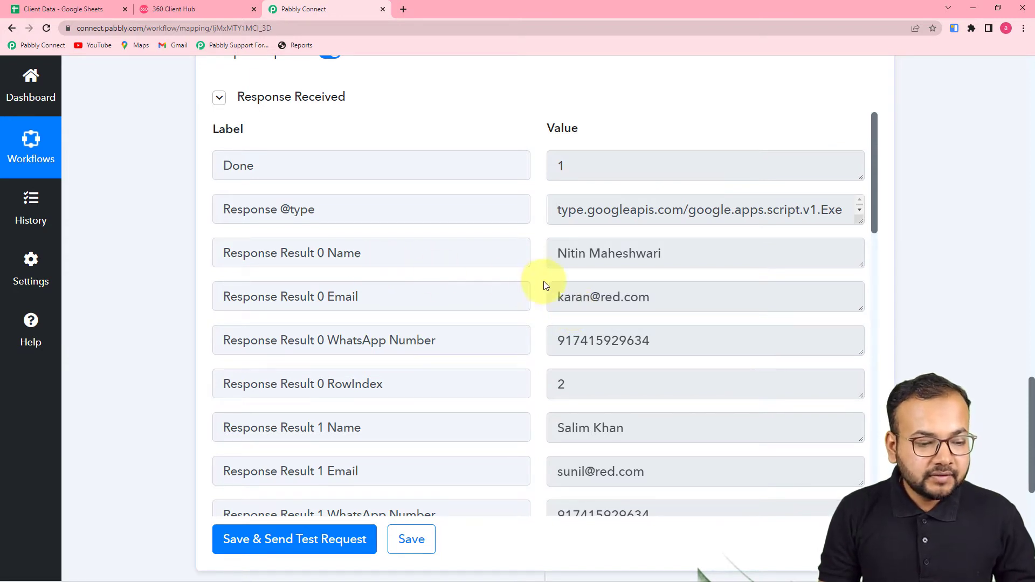
scroll(586, 265, "down", 1)
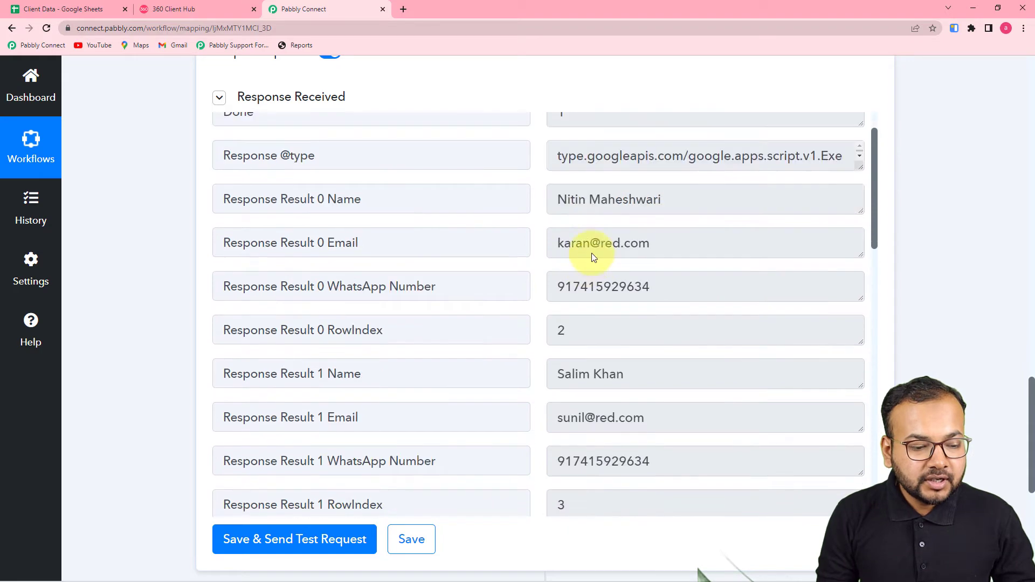
scroll(565, 302, "down", 5)
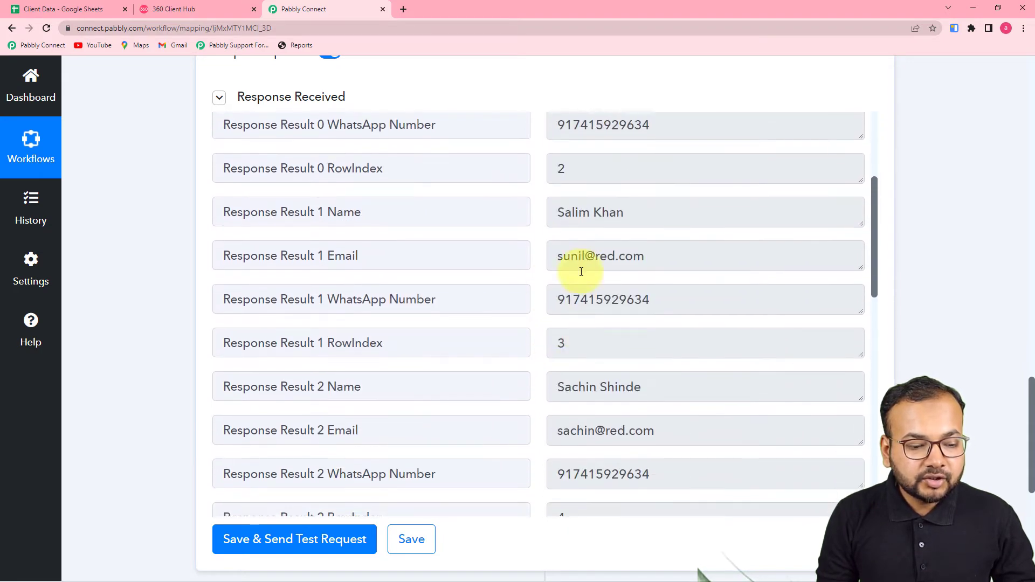
scroll(592, 343, "down", 12)
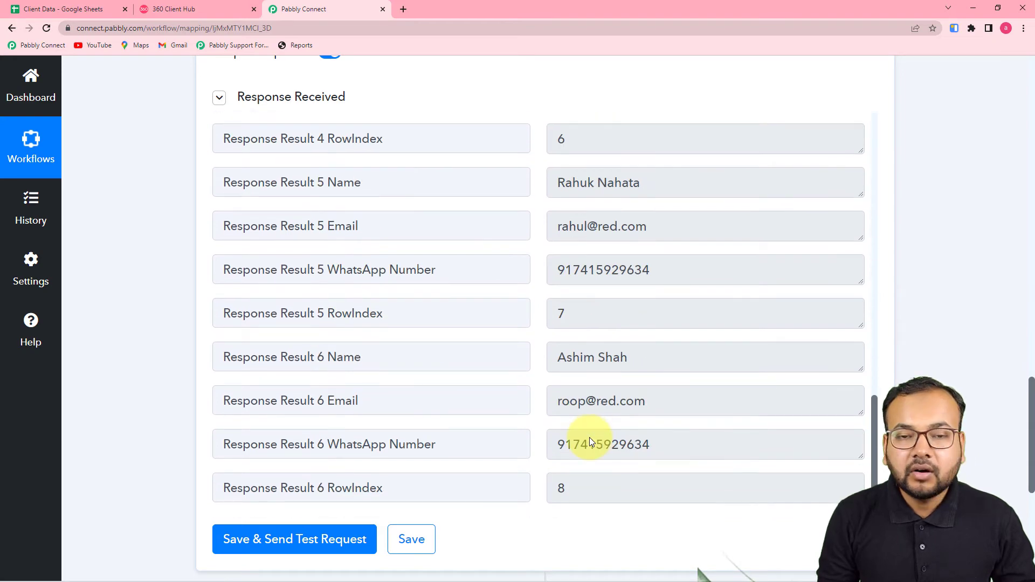
scroll(590, 438, "up", 7)
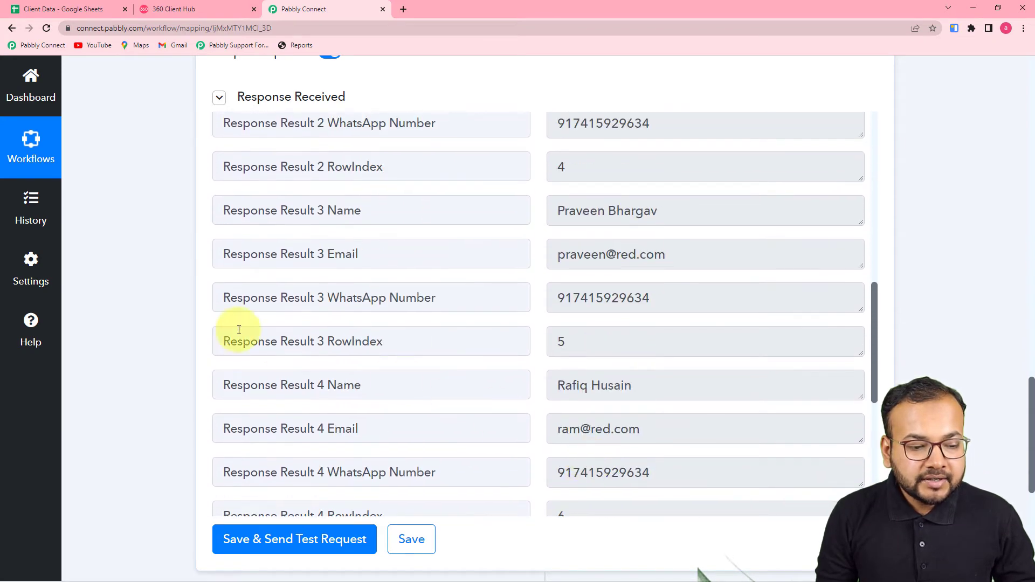
scroll(448, 298, "up", 12)
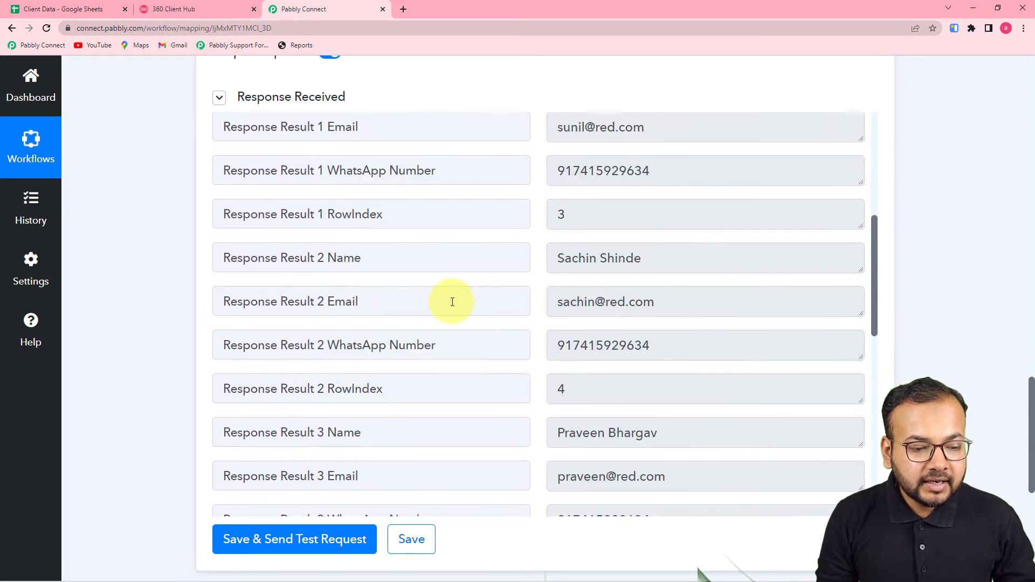
scroll(459, 341, "up", 1)
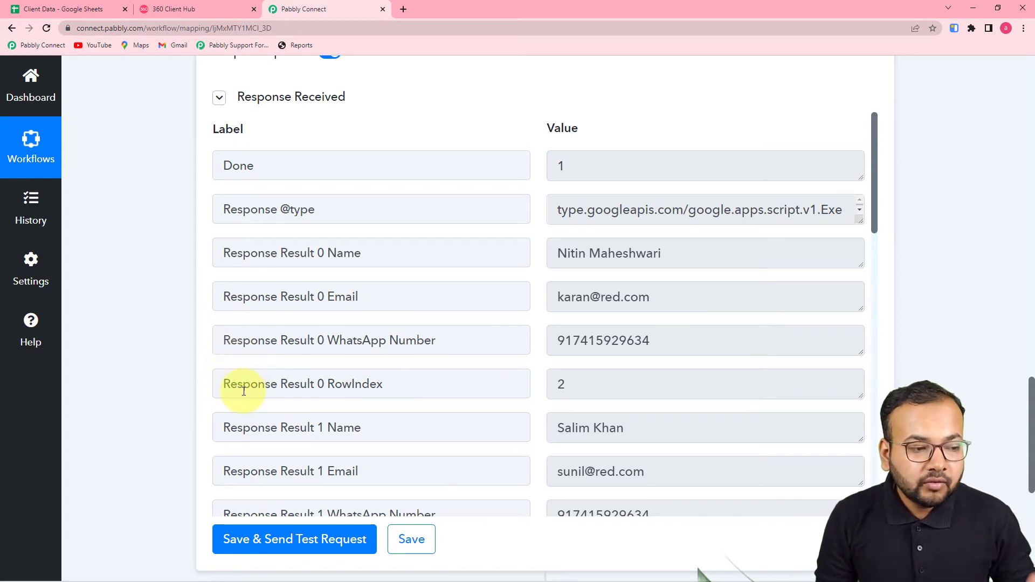
Turn off Simple Response for the Google Sheets action, save it with another test request, and check the new response
scroll(242, 391, "up", 2)
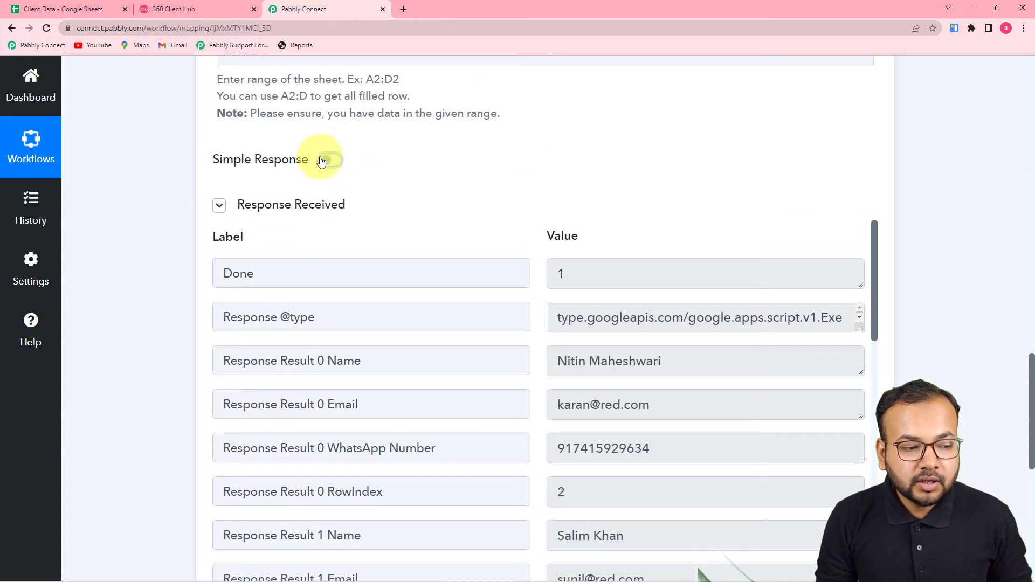
scroll(371, 186, "down", 3)
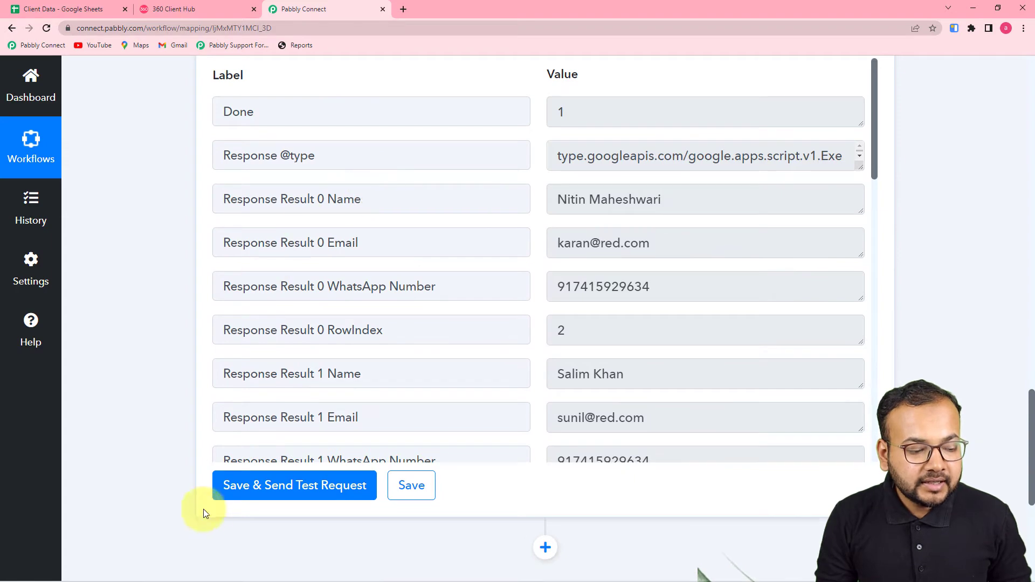
left_click(250, 491)
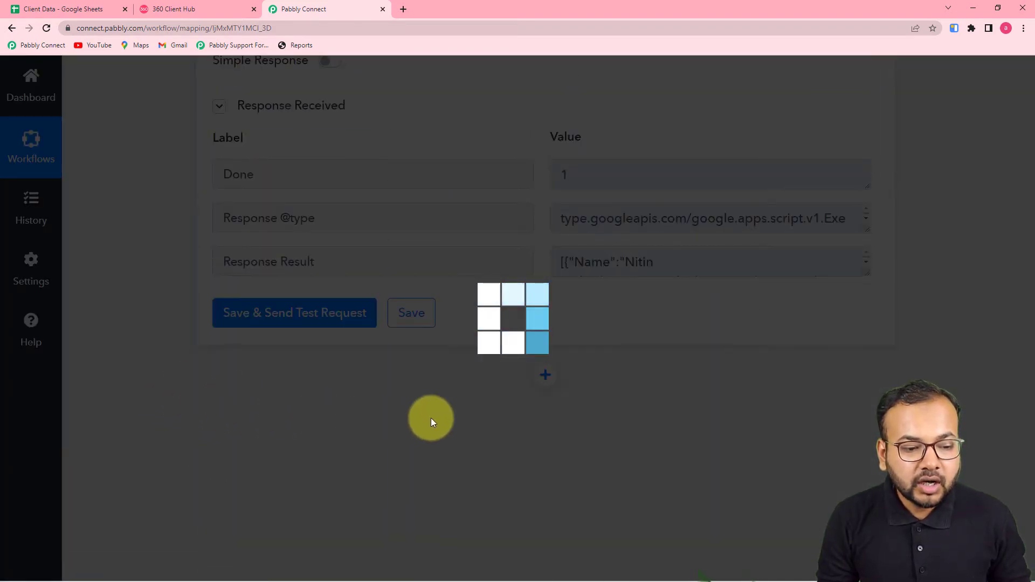
scroll(366, 259, "up", 3)
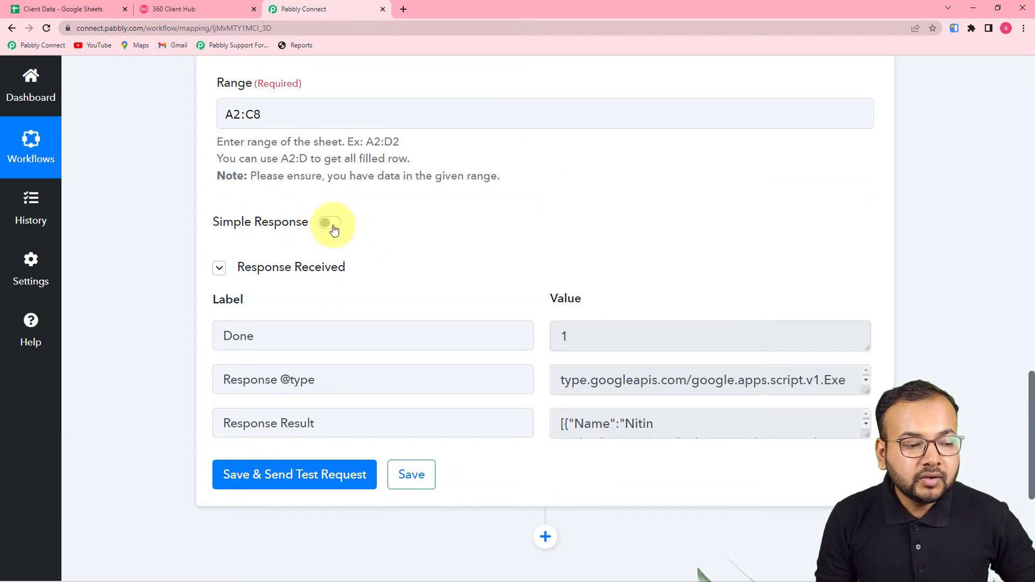
mouse_move(347, 261)
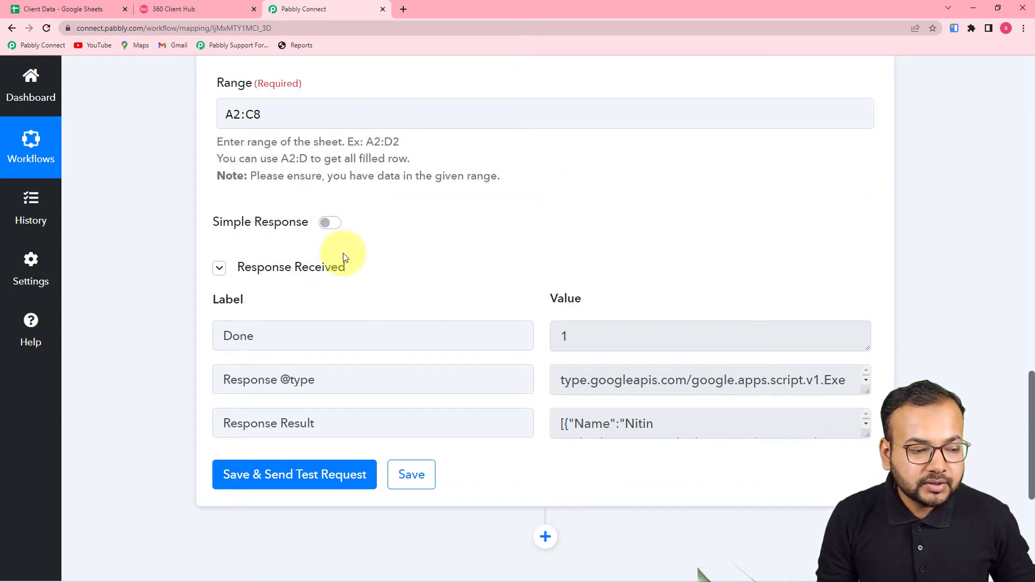
scroll(345, 275, "down", 3)
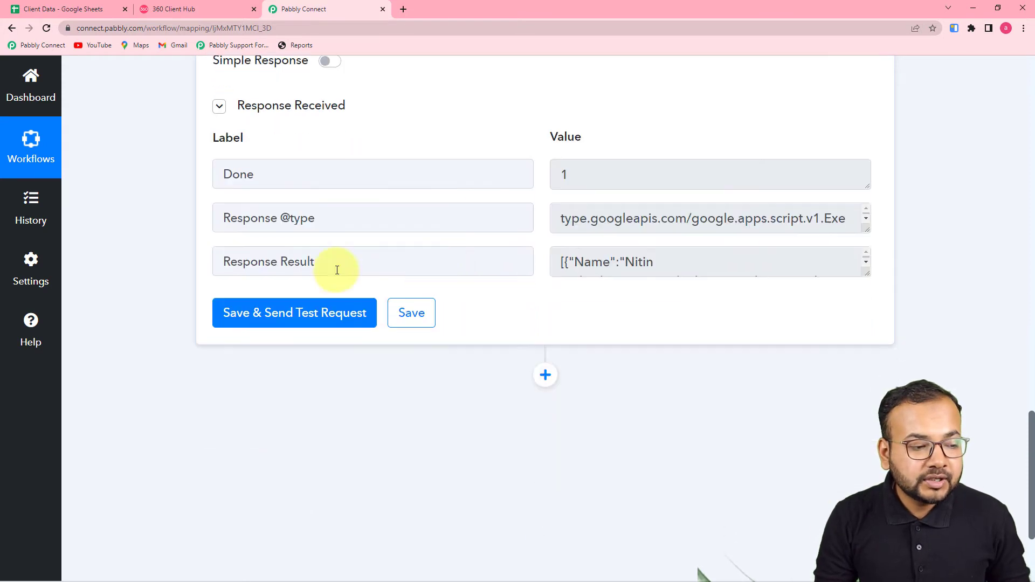
Enlarge the Response Result value to read all returned contact rows, and add an Iterator by Pabbly action below the Google Sheets step
left_click_drag(866, 273, 865, 447)
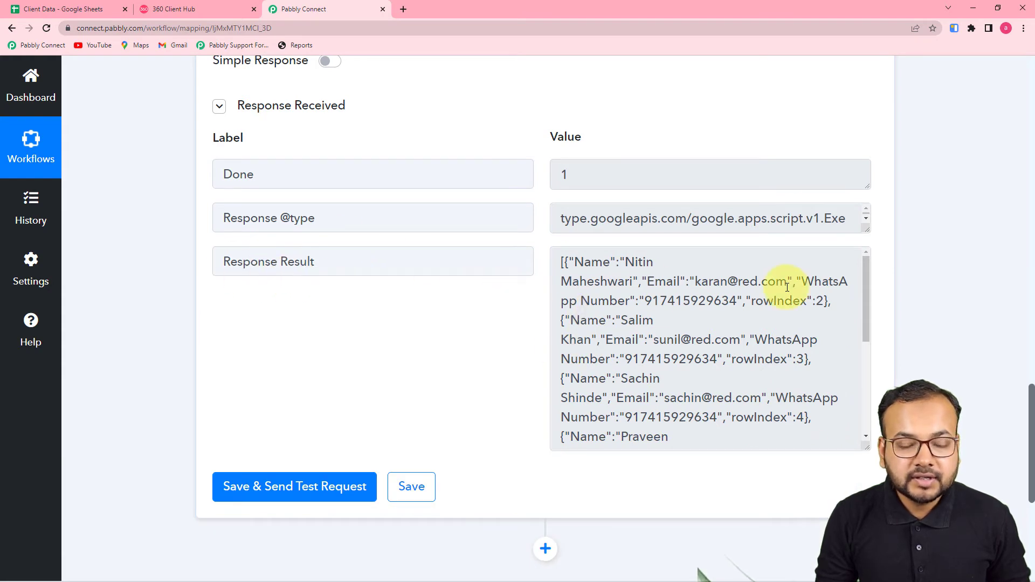
scroll(685, 303, "down", 4)
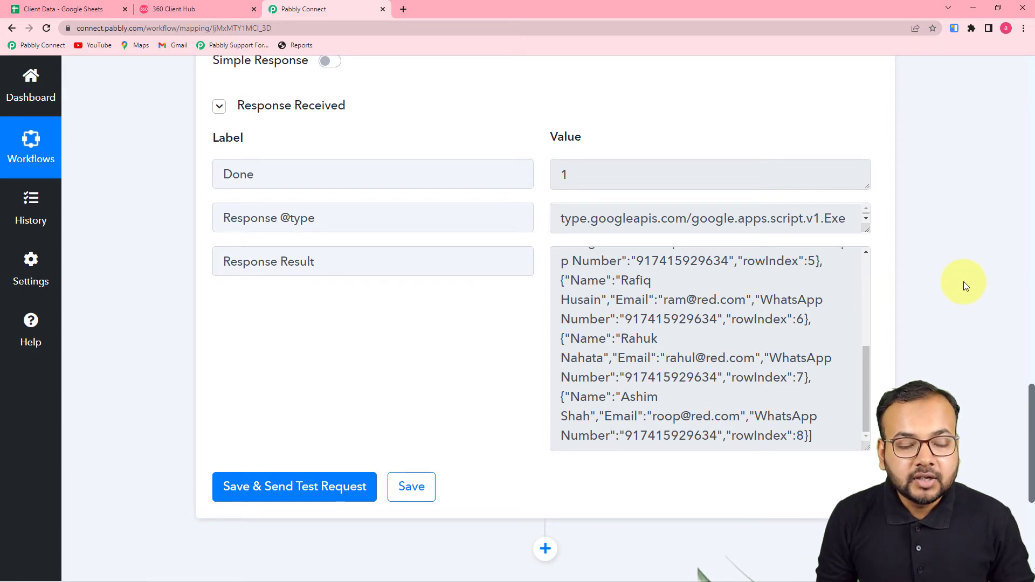
scroll(963, 283, "down", 6)
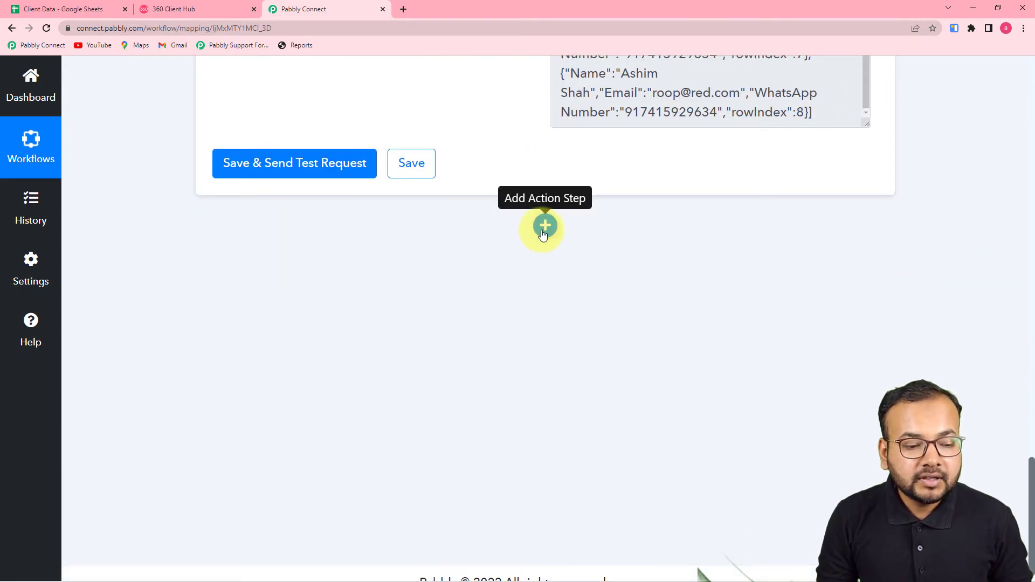
left_click(544, 226)
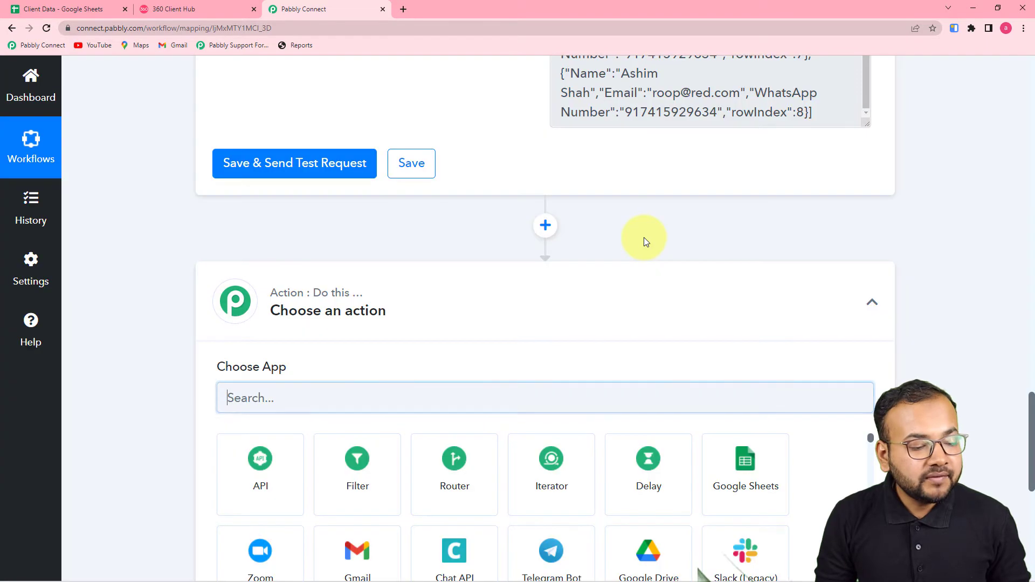
scroll(644, 237, "down", 2)
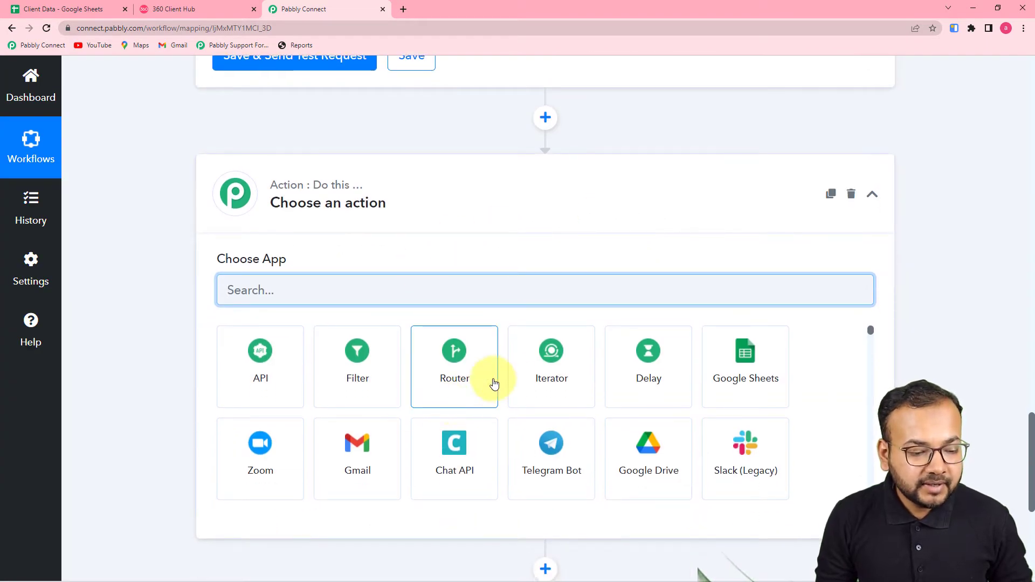
left_click(556, 376)
scroll(189, 319, "down", 3)
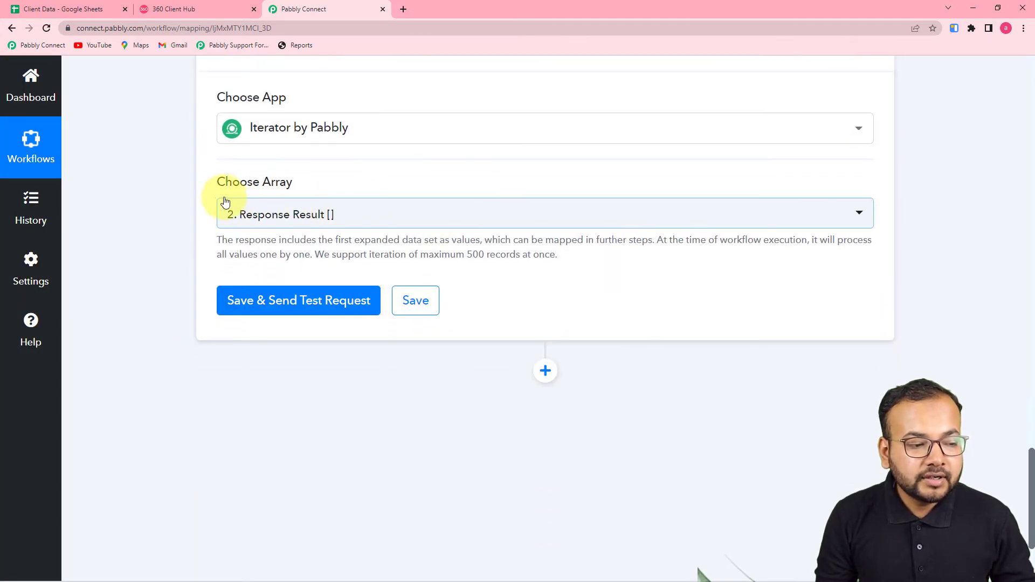
Set the Iterator's array to 2. Response Result [], save it with a test request, and review the response fields
scroll(517, 337, "up", 7)
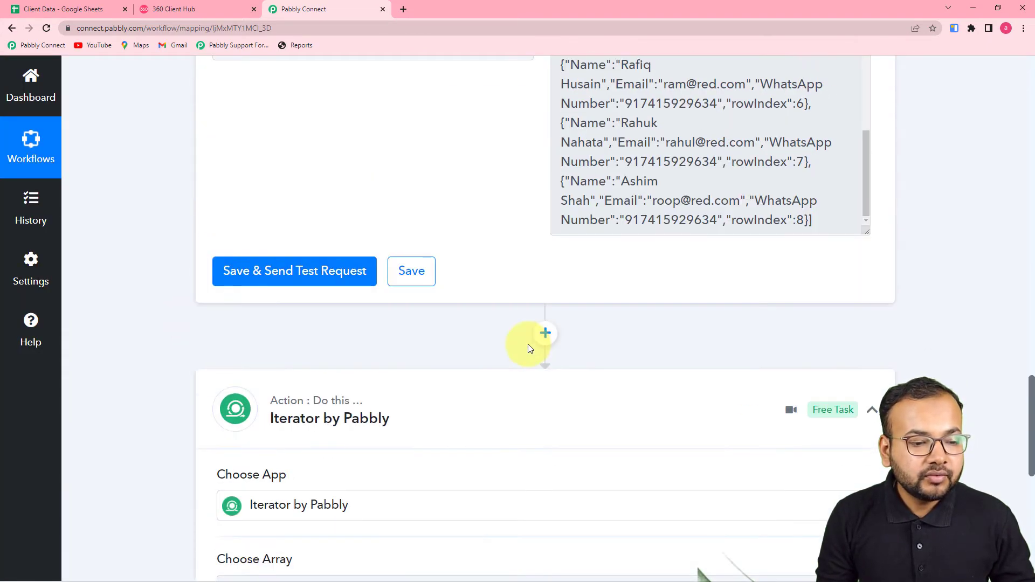
scroll(527, 347, "up", 3)
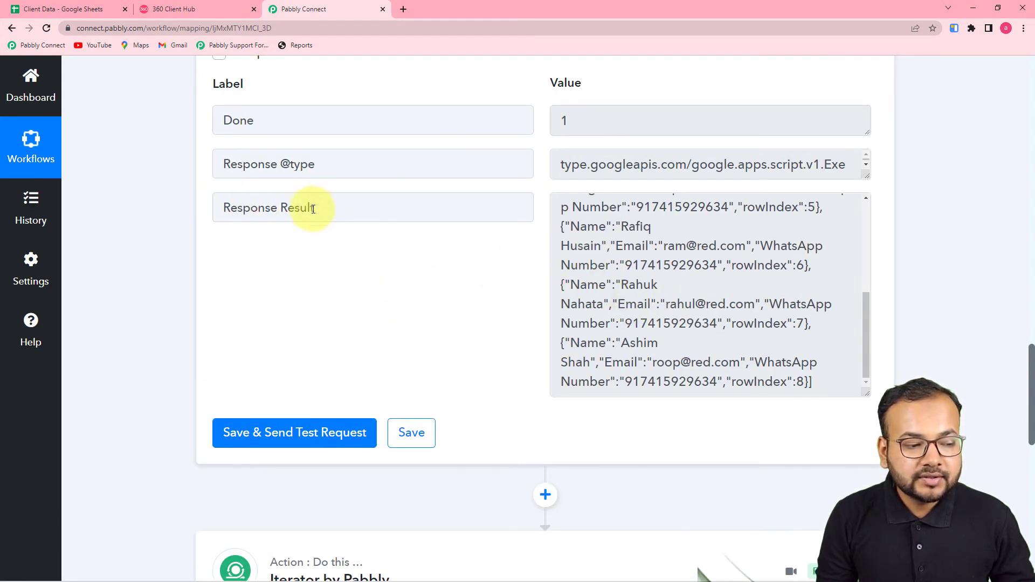
scroll(307, 296, "down", 11)
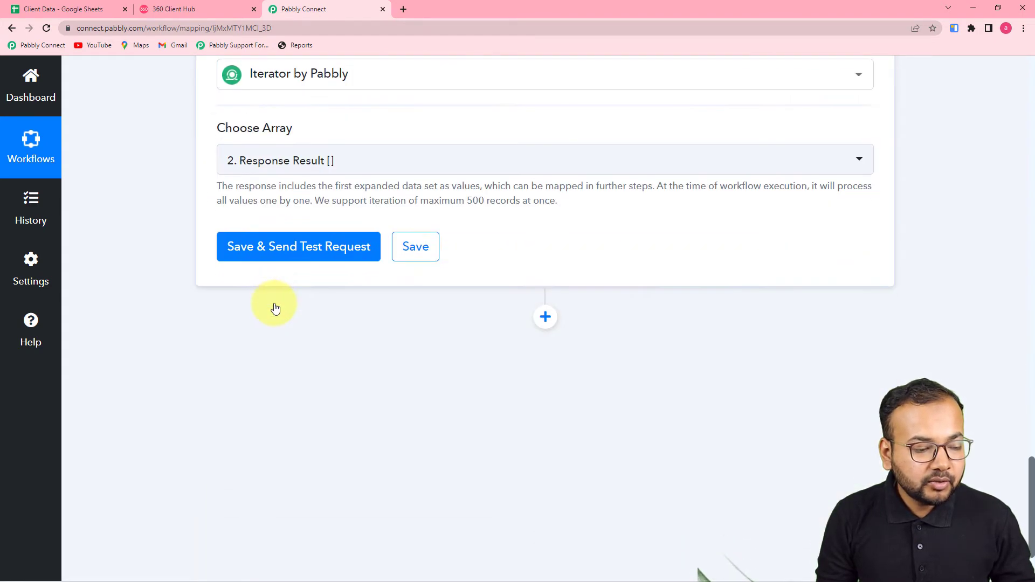
left_click(381, 167)
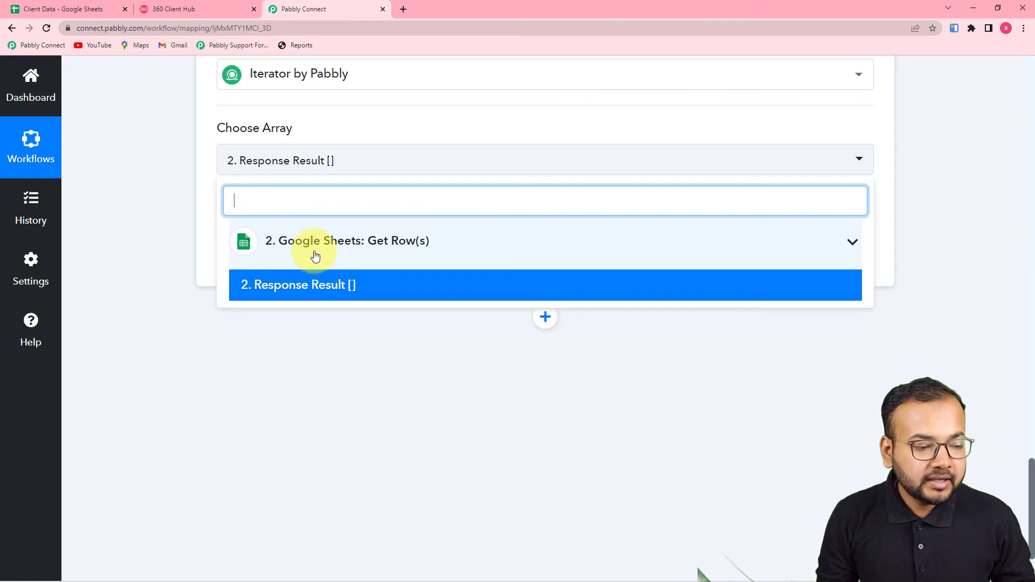
left_click(301, 287)
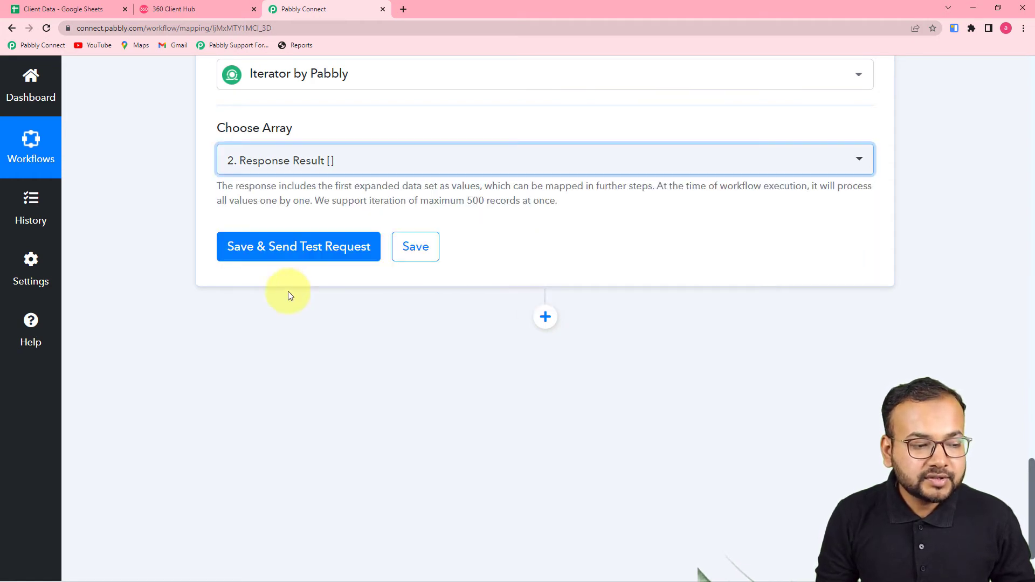
left_click(296, 254)
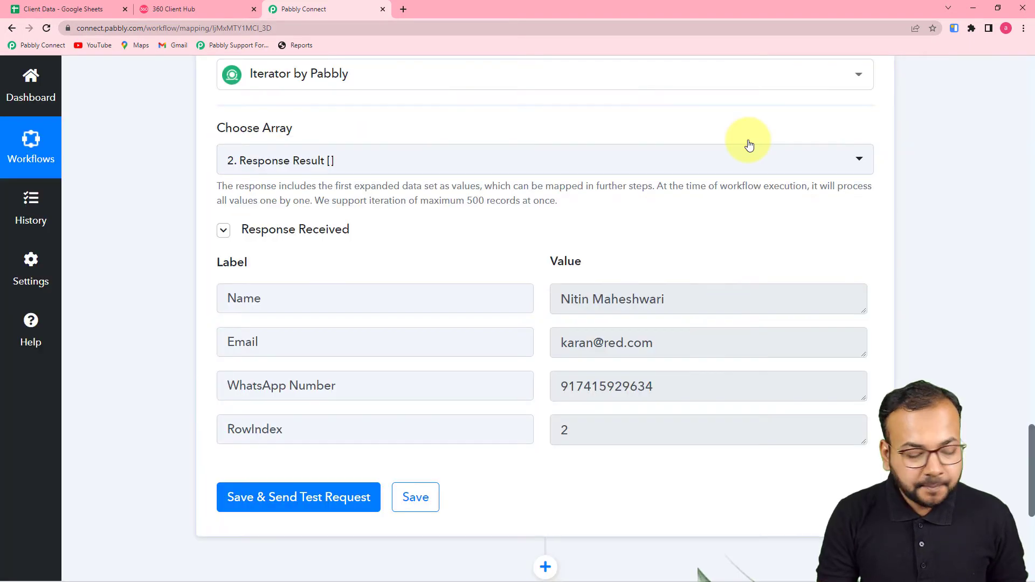
scroll(748, 144, "down", 2)
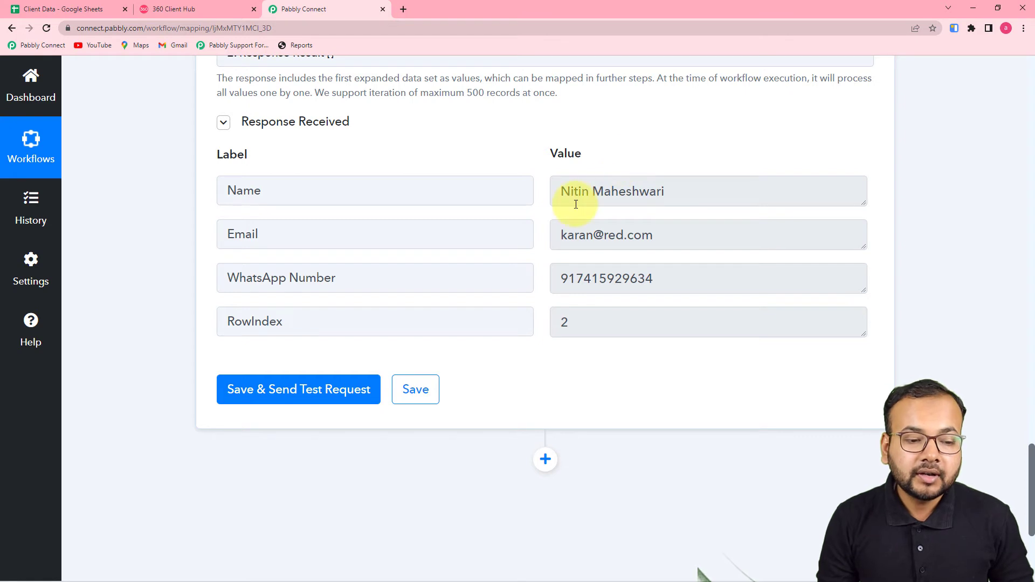
Add another action below the Iterator and choose WhatsApp by 360Dialog as its app
scroll(577, 203, "down", 5)
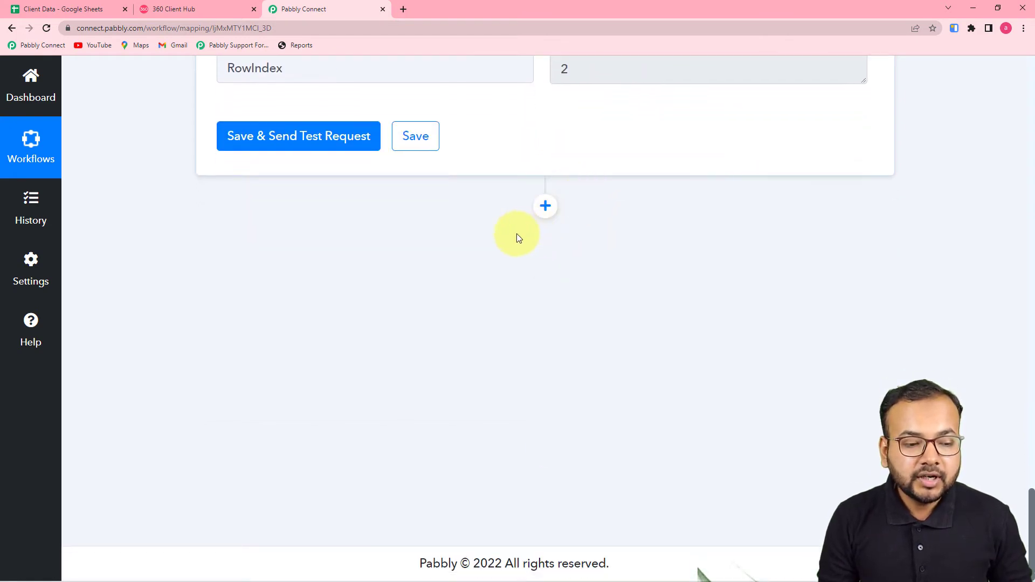
left_click(543, 211)
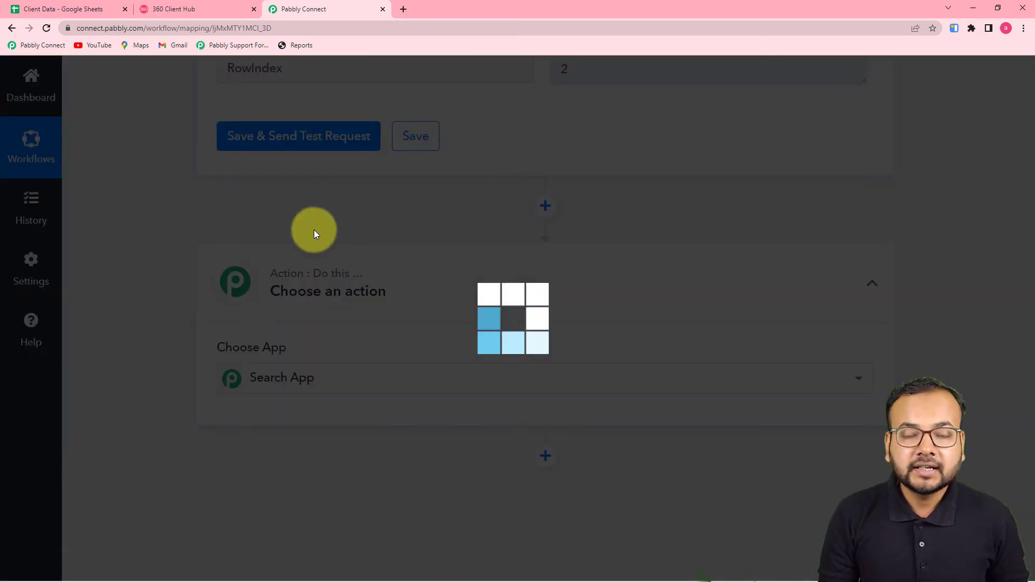
scroll(319, 232, "down", 3)
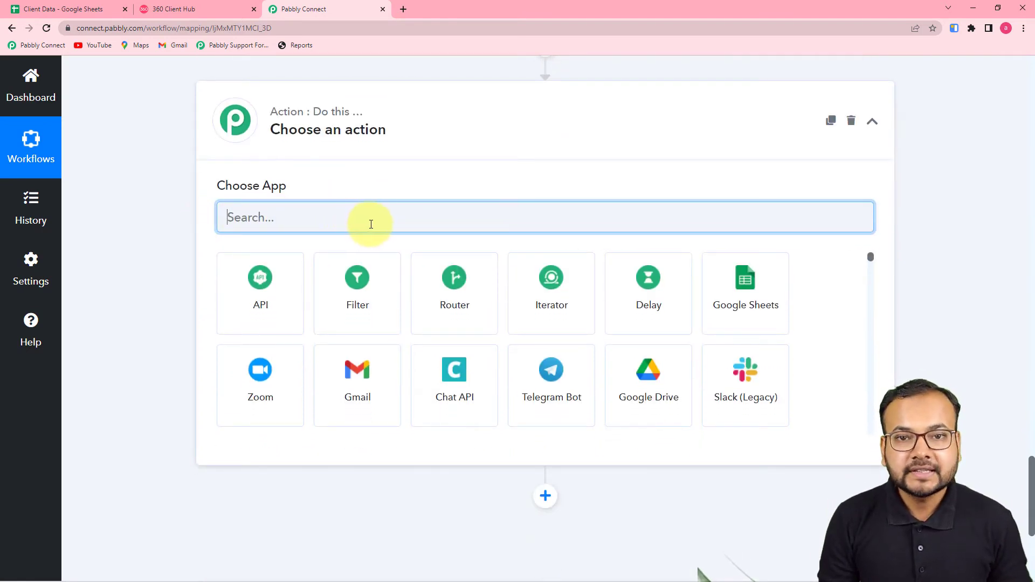
type("360")
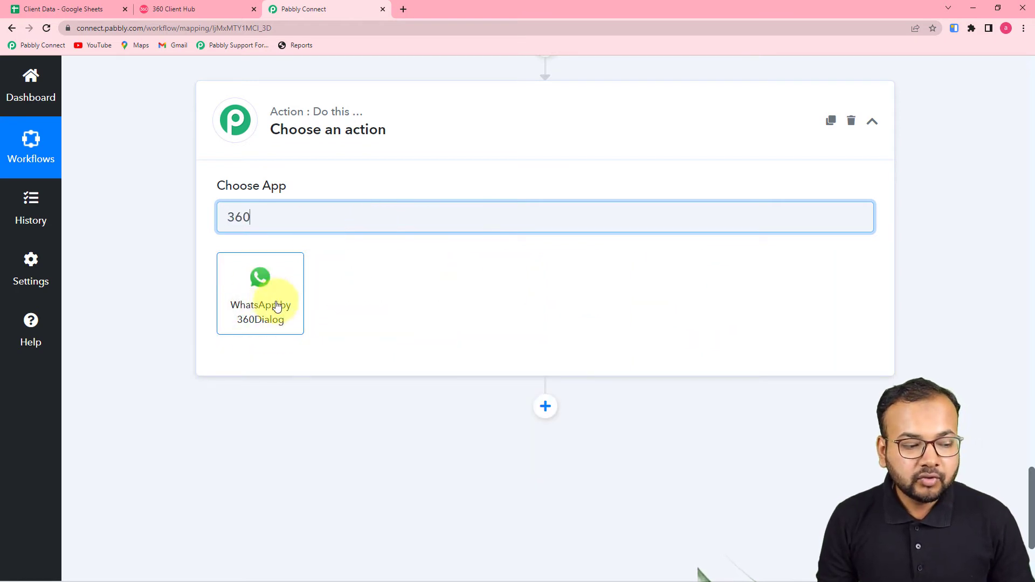
left_click(256, 314)
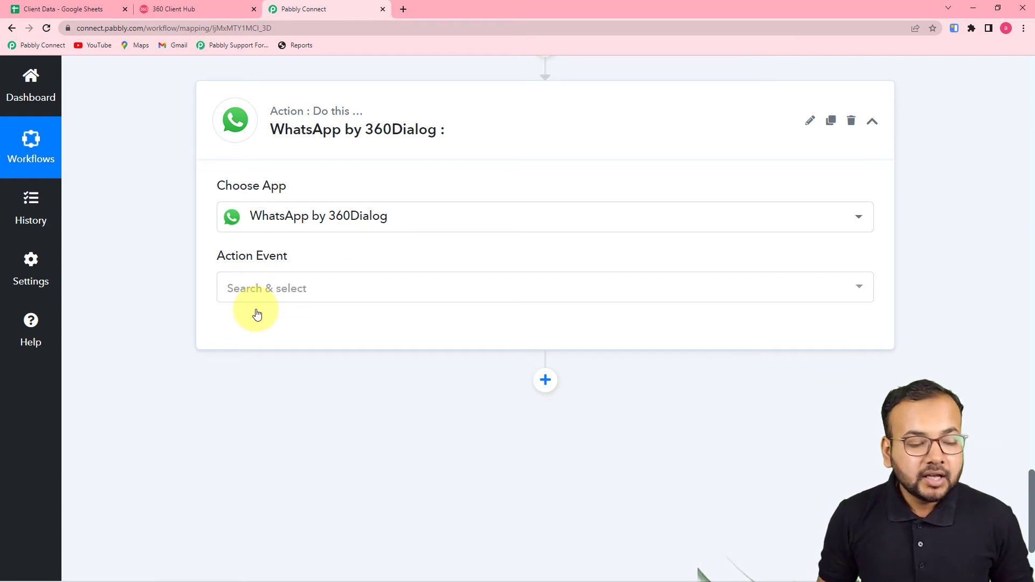
Check the account in the 360 Client Hub, set the WhatsApp action event to Send Template Message in Pabbly Connect, and open its connection settings
left_click(193, 8)
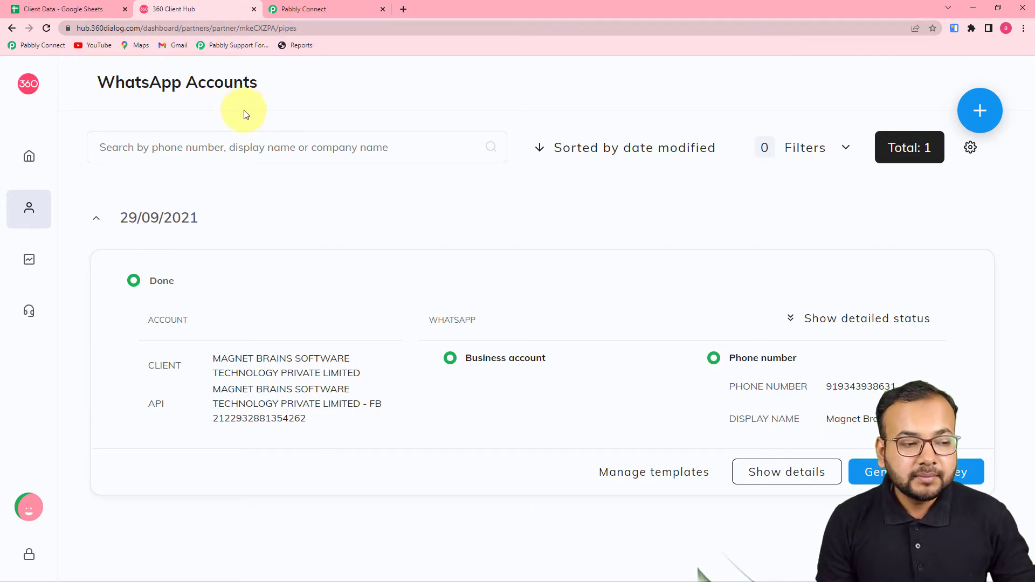
left_click(314, 12)
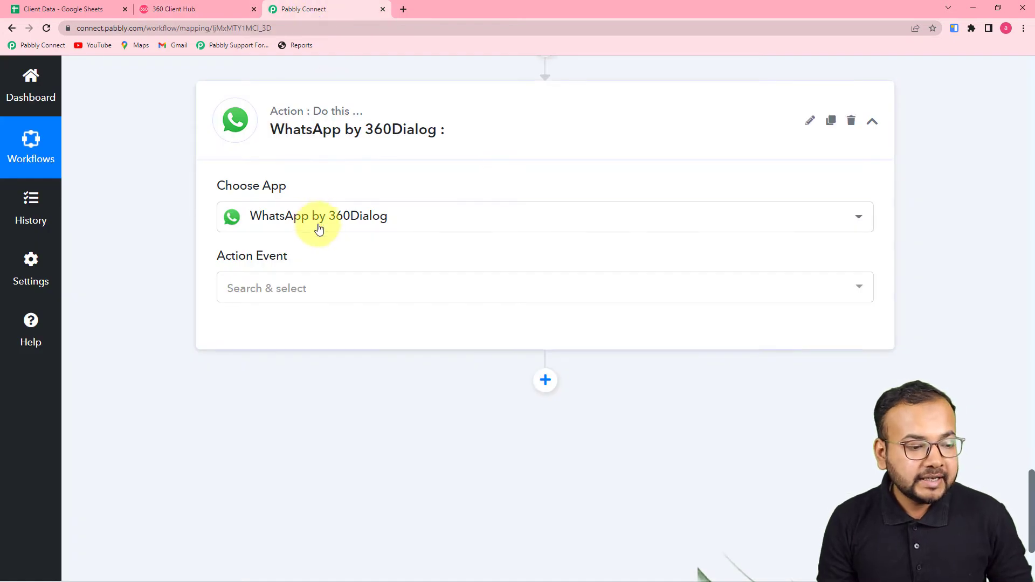
left_click(267, 286)
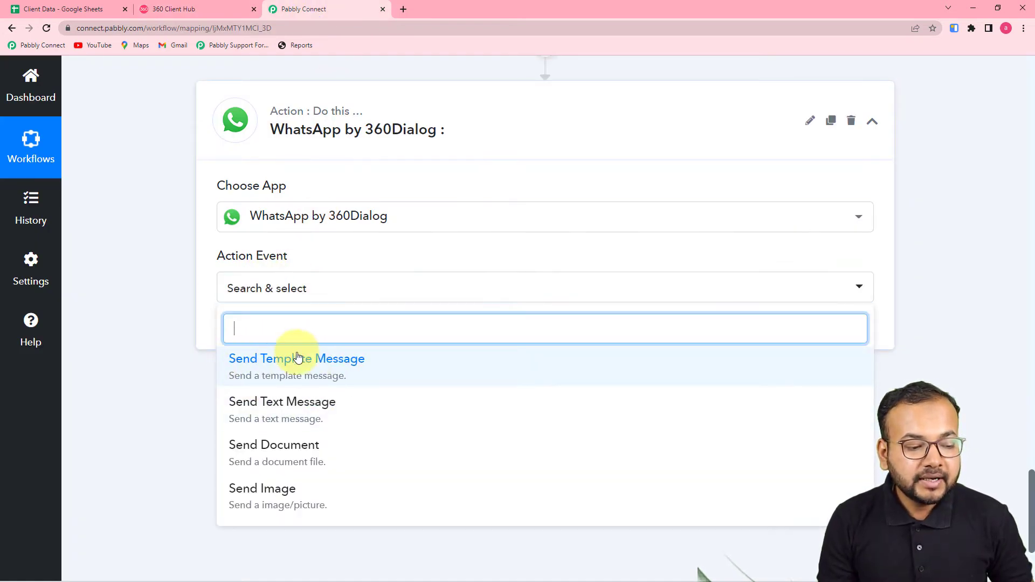
left_click(276, 375)
left_click(251, 331)
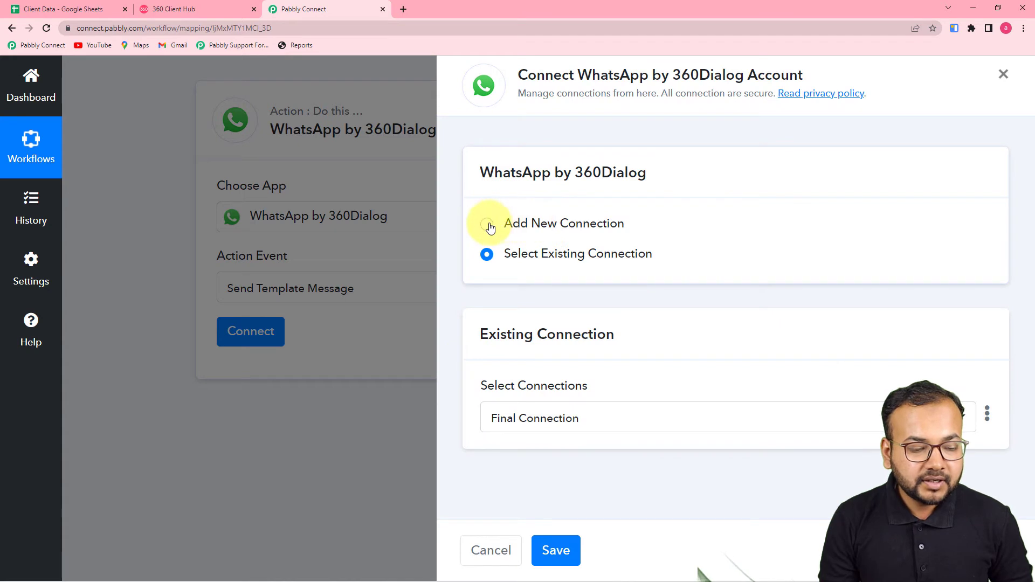
Examine the API key and domain fields for a new WhatsApp by 360Dialog connection and where the 360 Client Hub provides the key
left_click(487, 225)
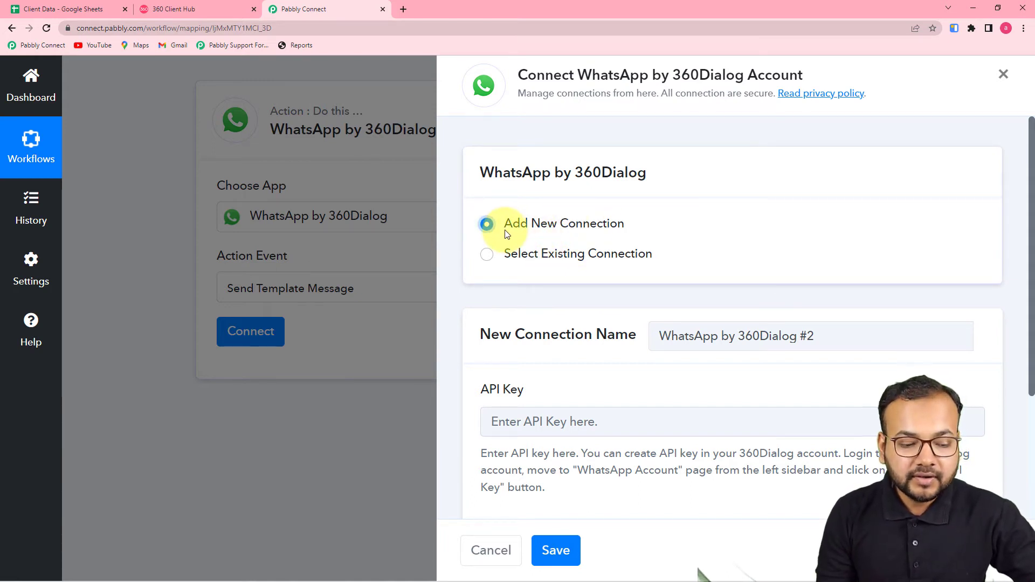
scroll(506, 234, "down", 3)
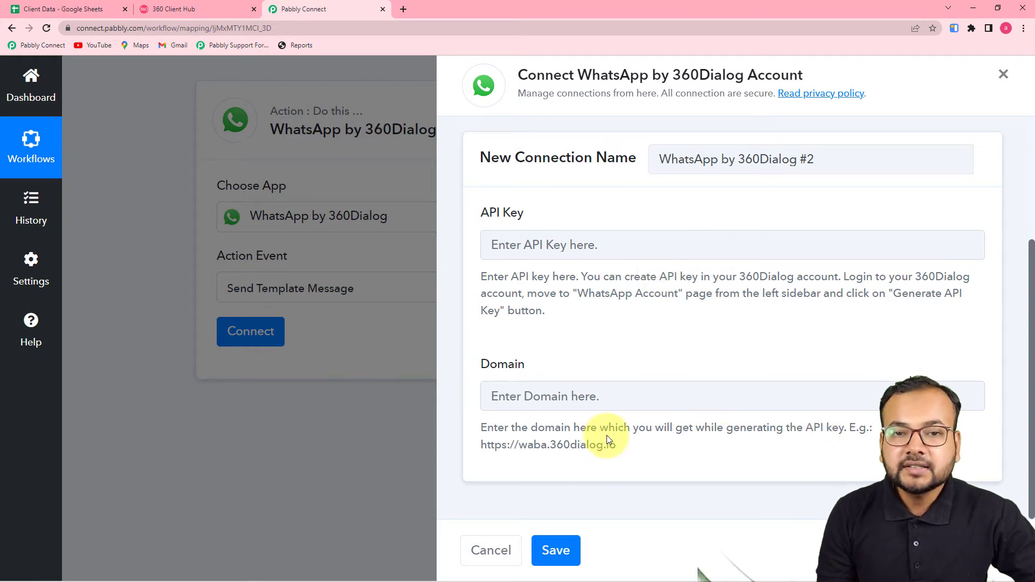
left_click(169, 9)
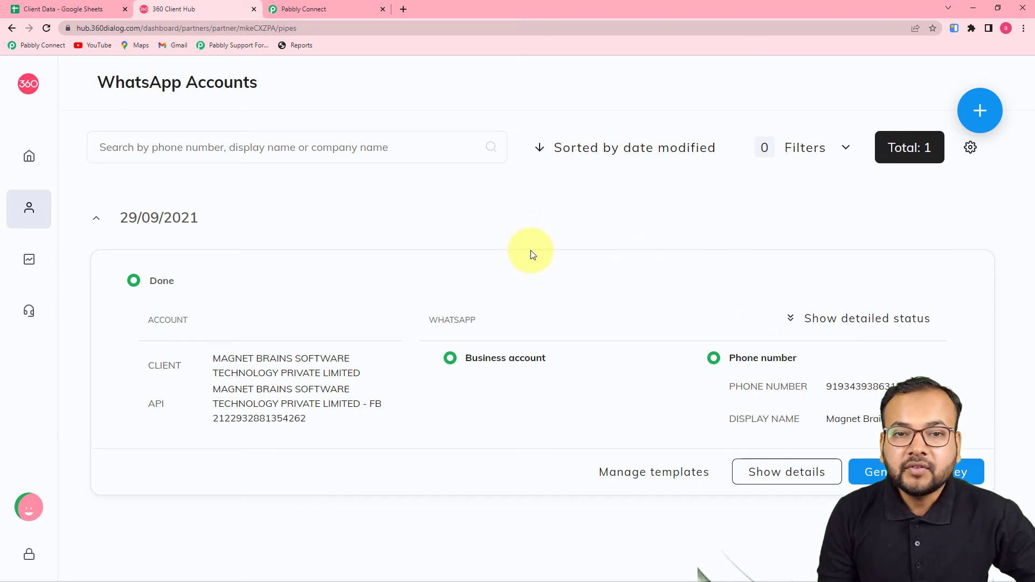
left_click(339, 8)
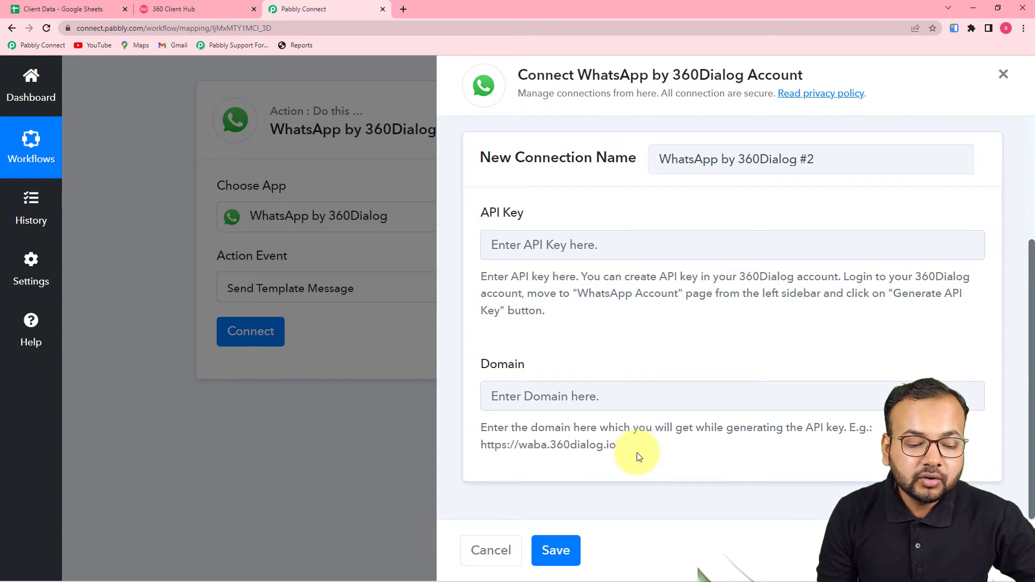
left_click_drag(614, 446, 473, 452)
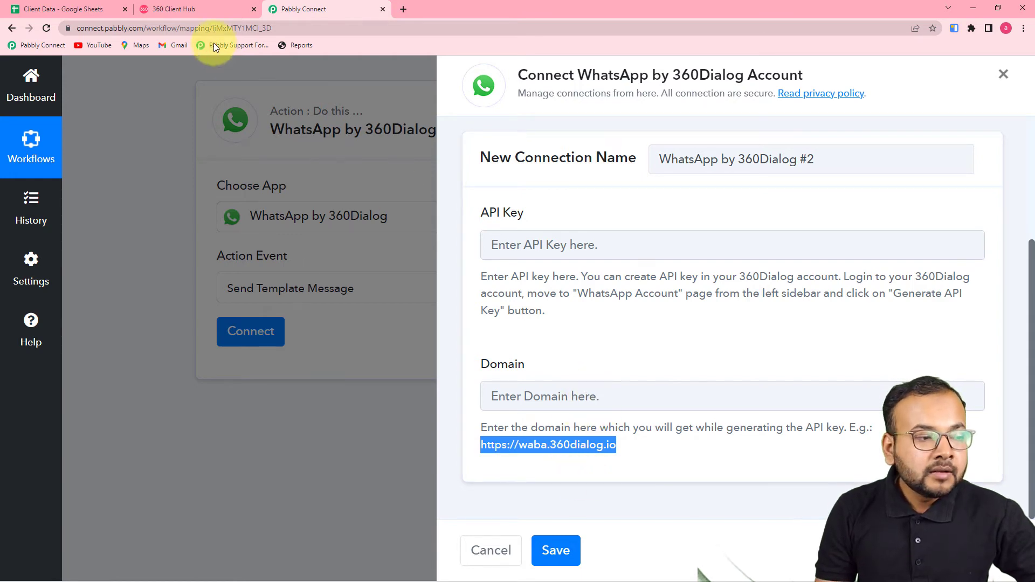
left_click(211, 13)
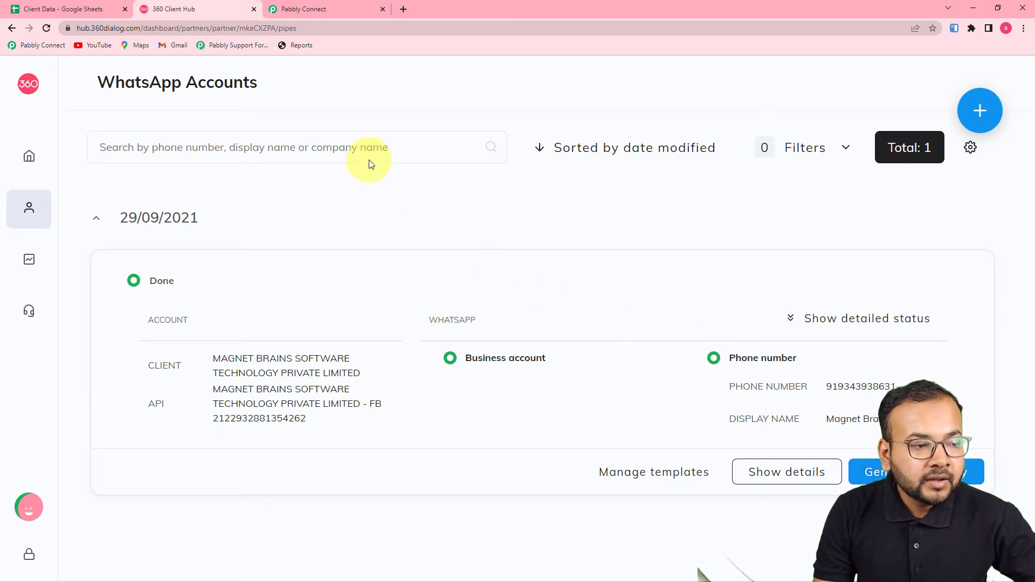
left_click(335, 14)
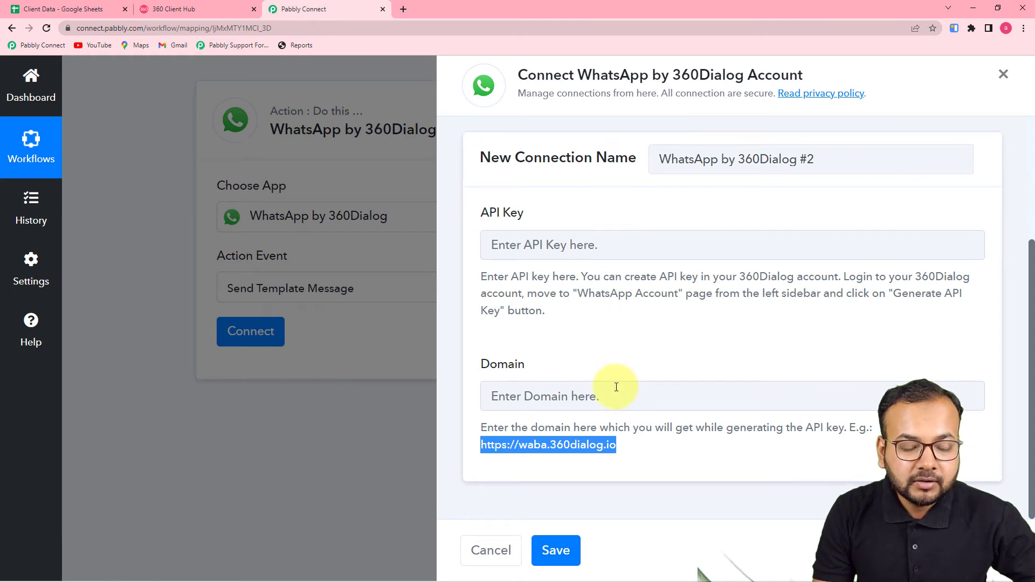
scroll(616, 387, "up", 2)
scroll(616, 387, "down", 2)
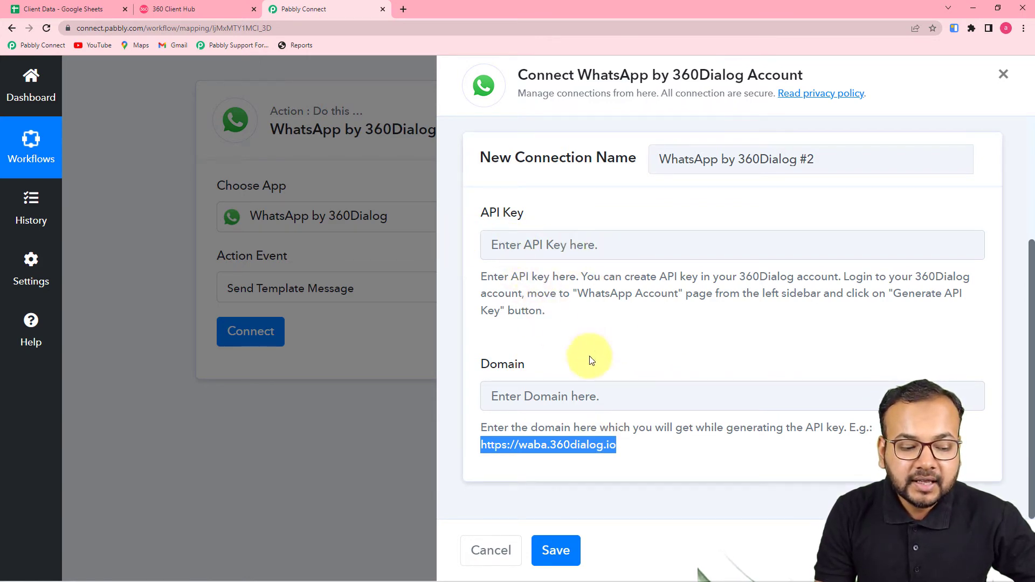
scroll(645, 427, "up", 2)
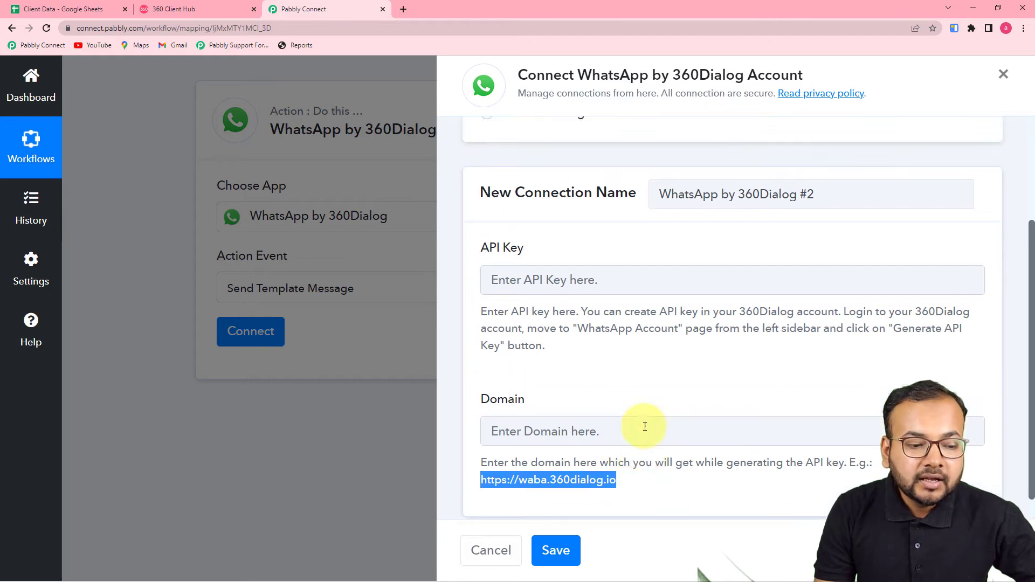
scroll(668, 427, "down", 2)
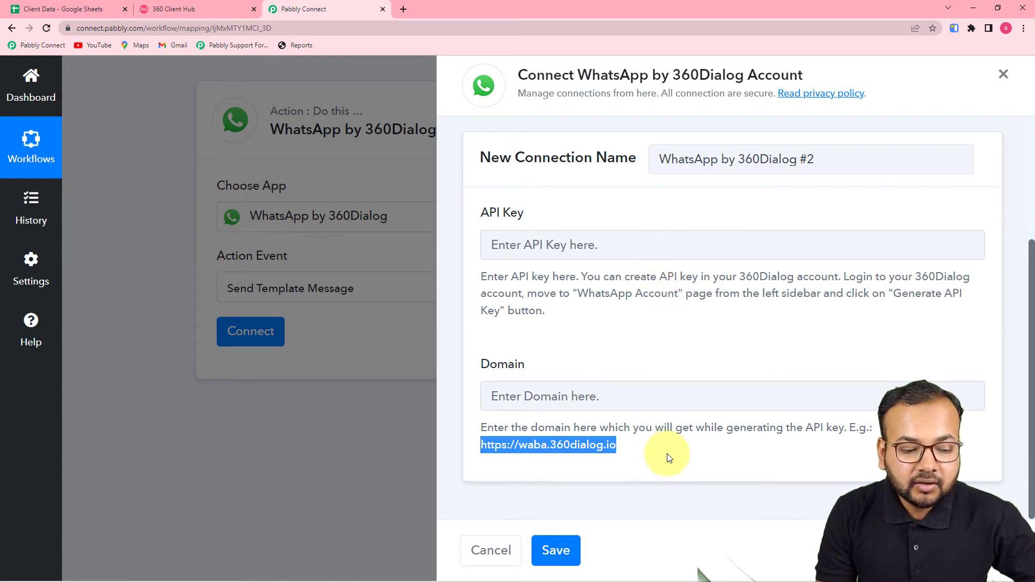
Connect the WhatsApp by 360Dialog action with the existing connection named Final Connection
scroll(668, 458, "up", 3)
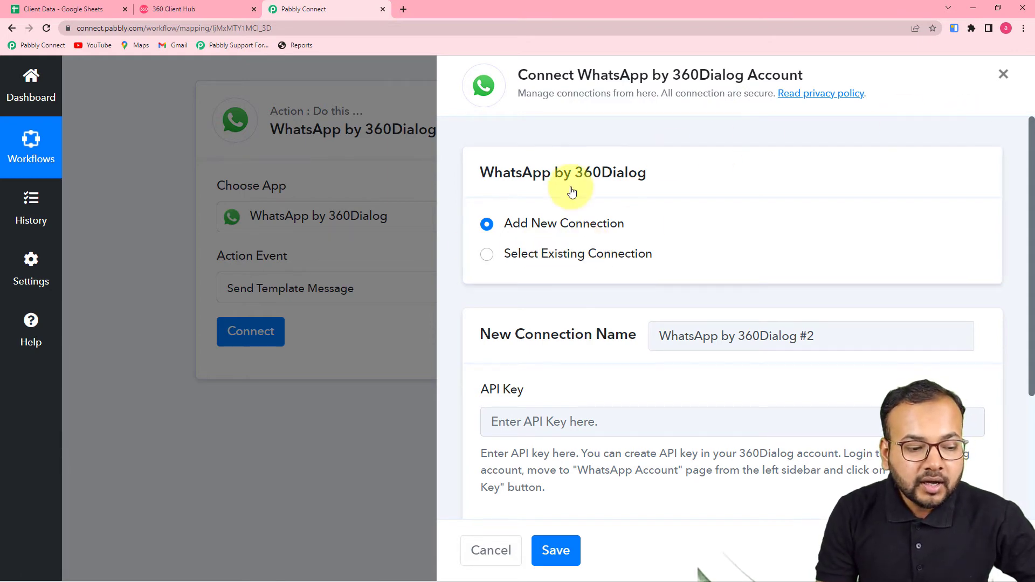
left_click(485, 261)
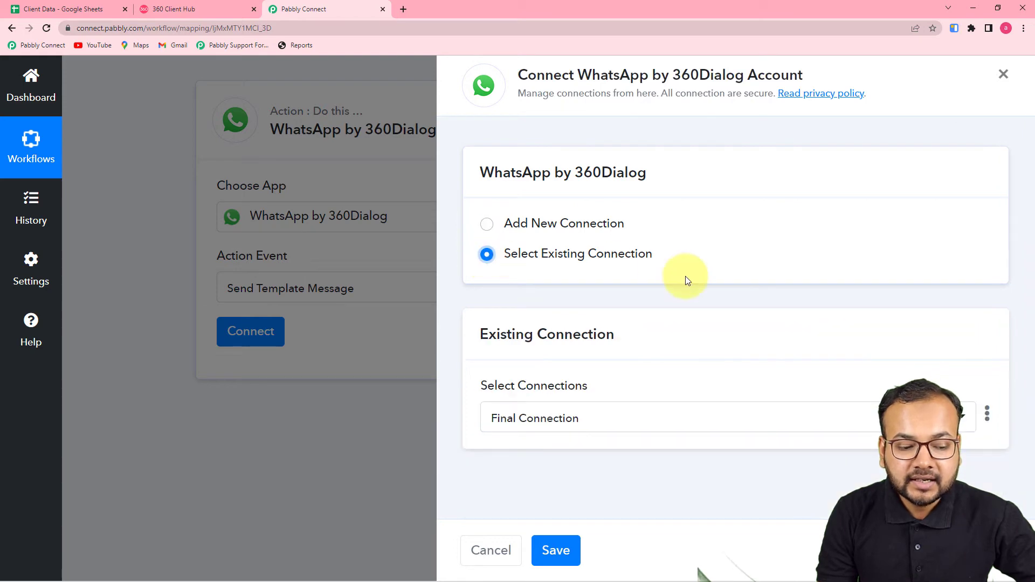
left_click(556, 550)
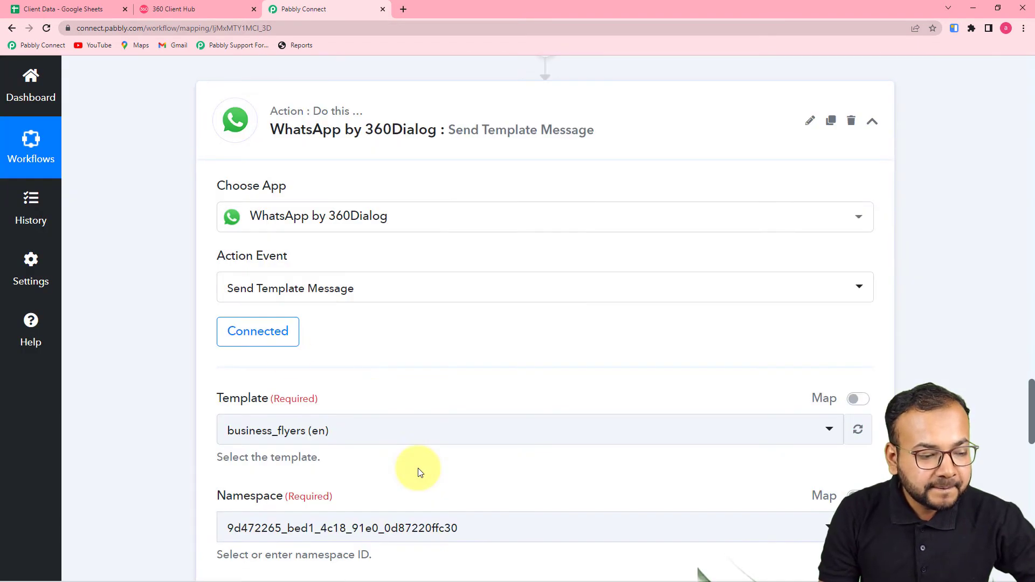
Switch to the 360 Client Hub, open the WhatsApp account's message templates and preview the automatecourse_regulardays template
scroll(175, 326, "down", 4)
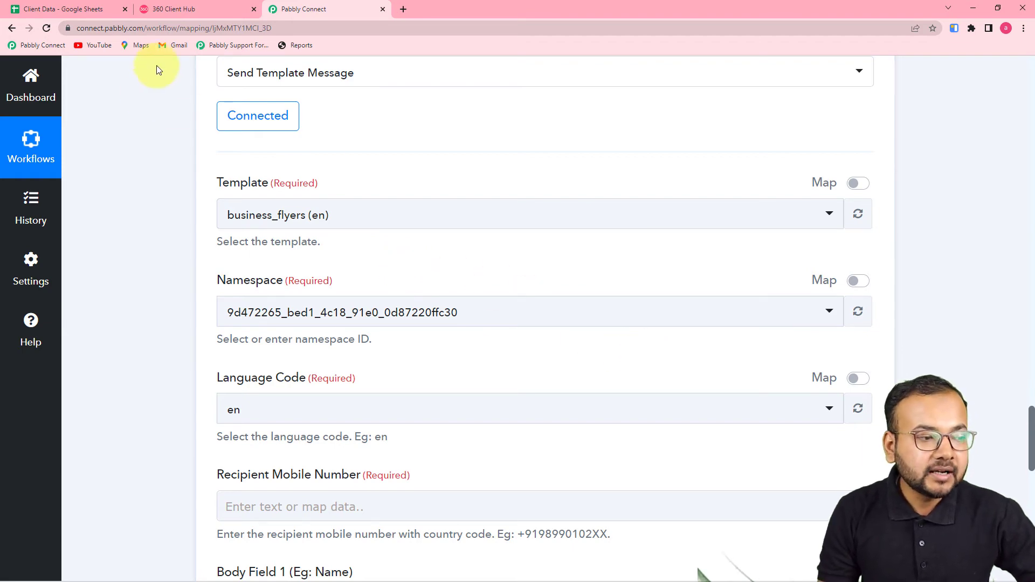
left_click(172, 10)
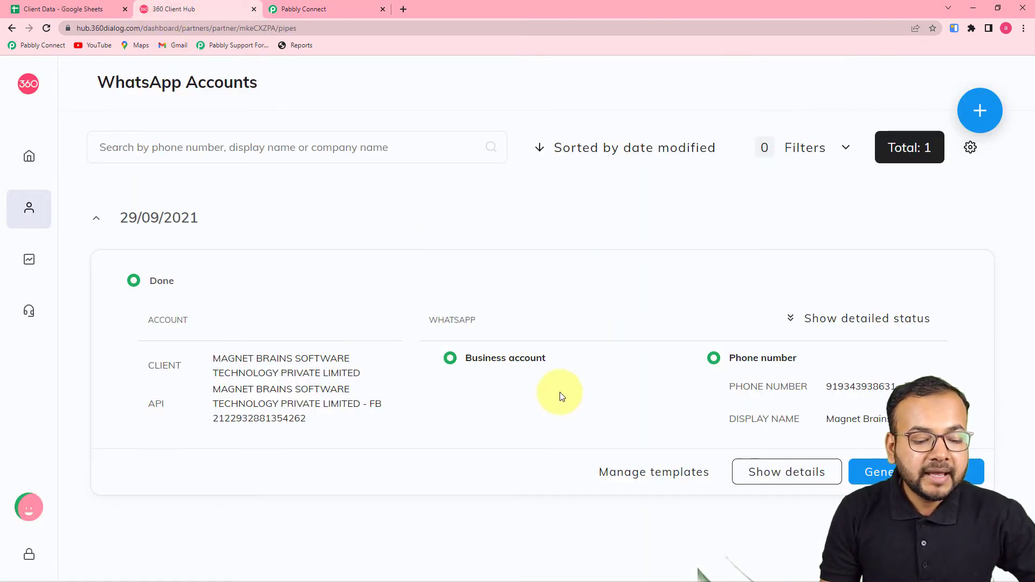
left_click(624, 475)
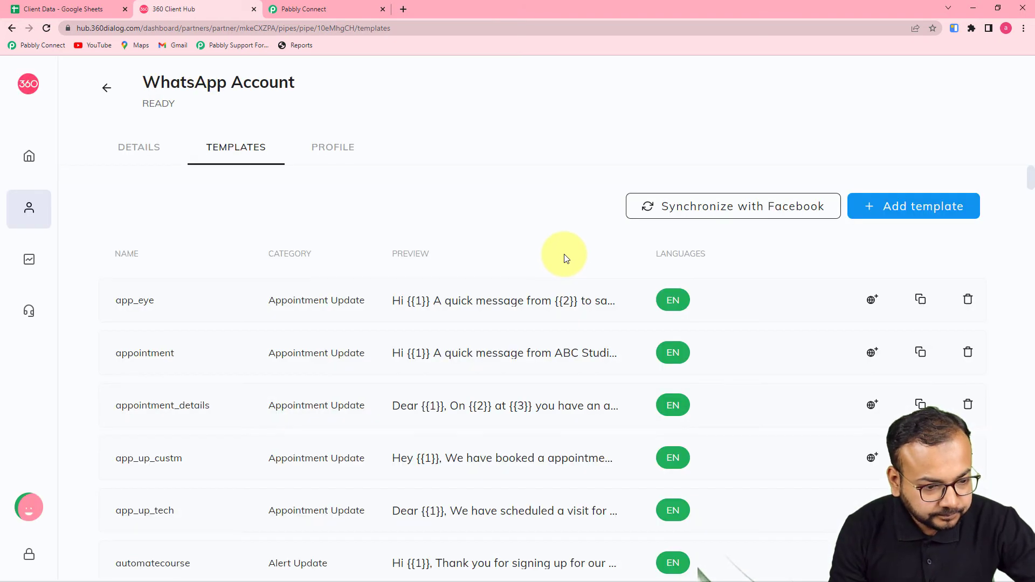
scroll(560, 262, "down", 6)
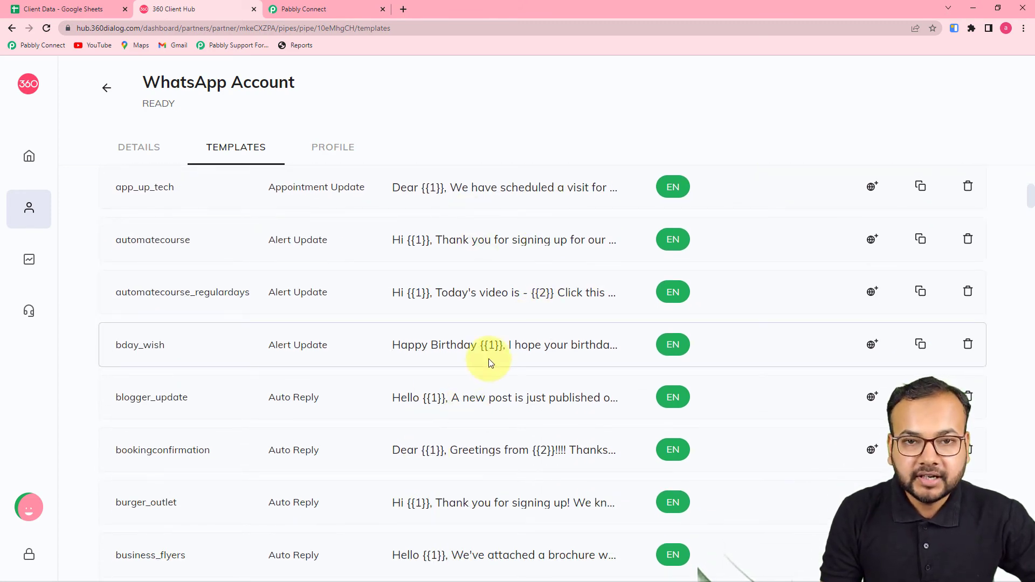
left_click(493, 292)
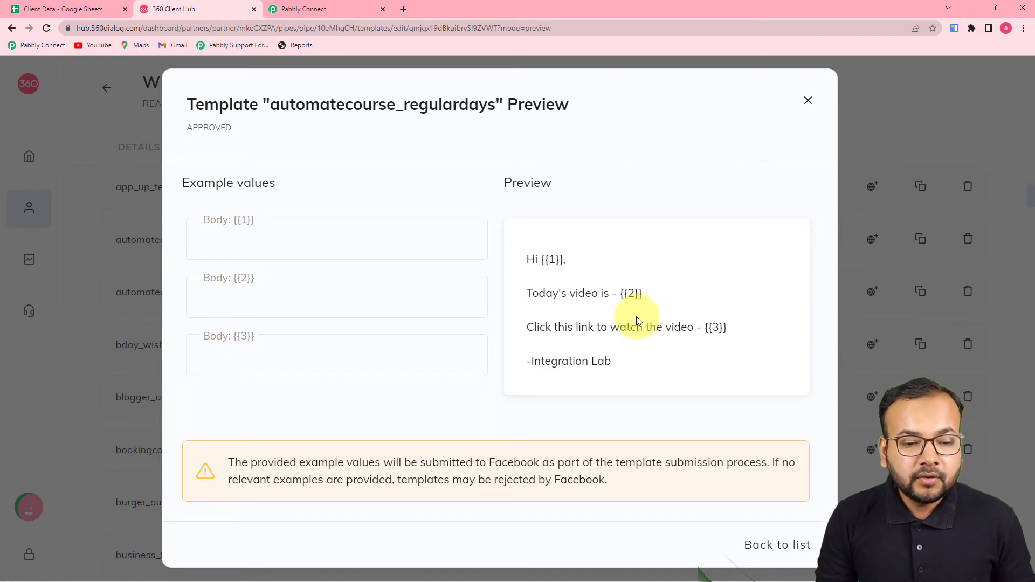
left_click(807, 101)
Look through the template list and open the preview of the ramadan_wish_final template
scroll(701, 254, "up", 6)
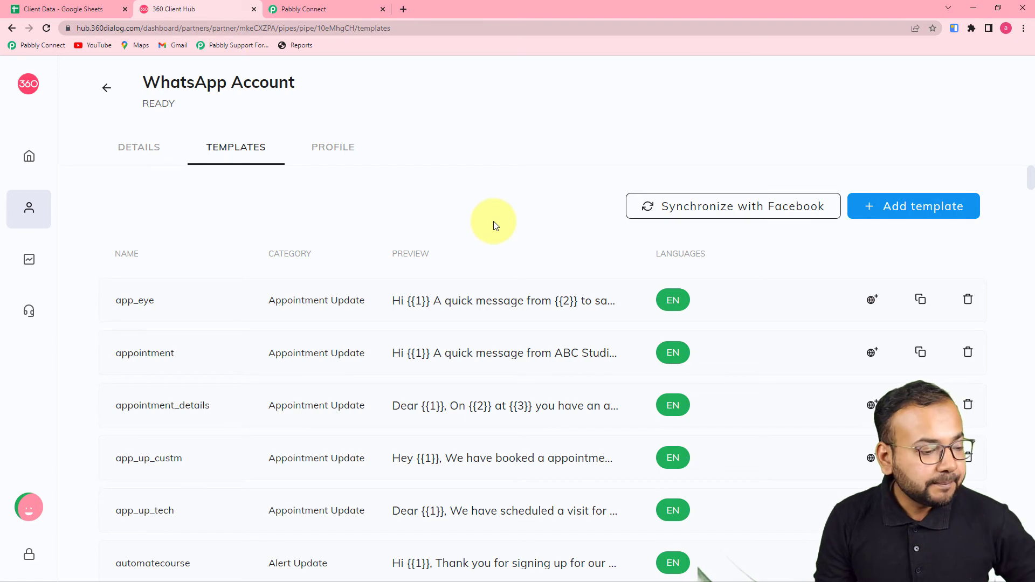
scroll(494, 225, "down", 1)
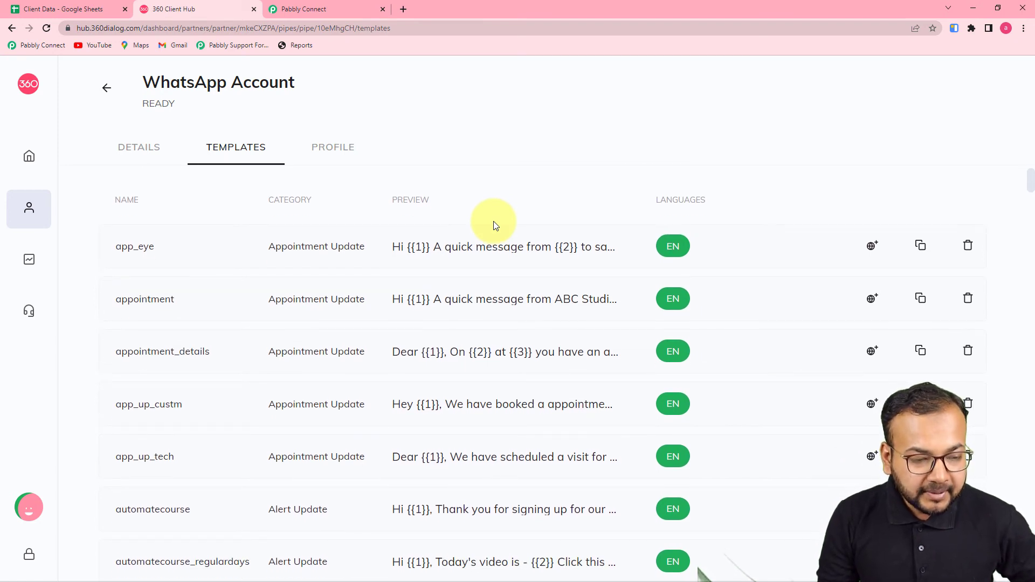
scroll(494, 222, "up", 1)
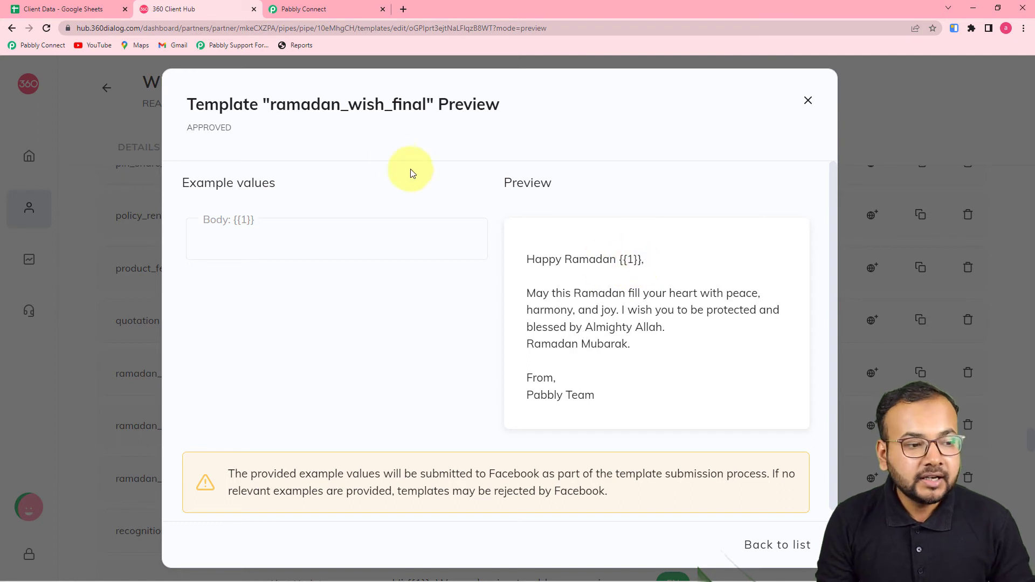
Switch to Pabbly Connect and select ramadan_wish_final (en) as the template for the WhatsApp message
left_click(340, 15)
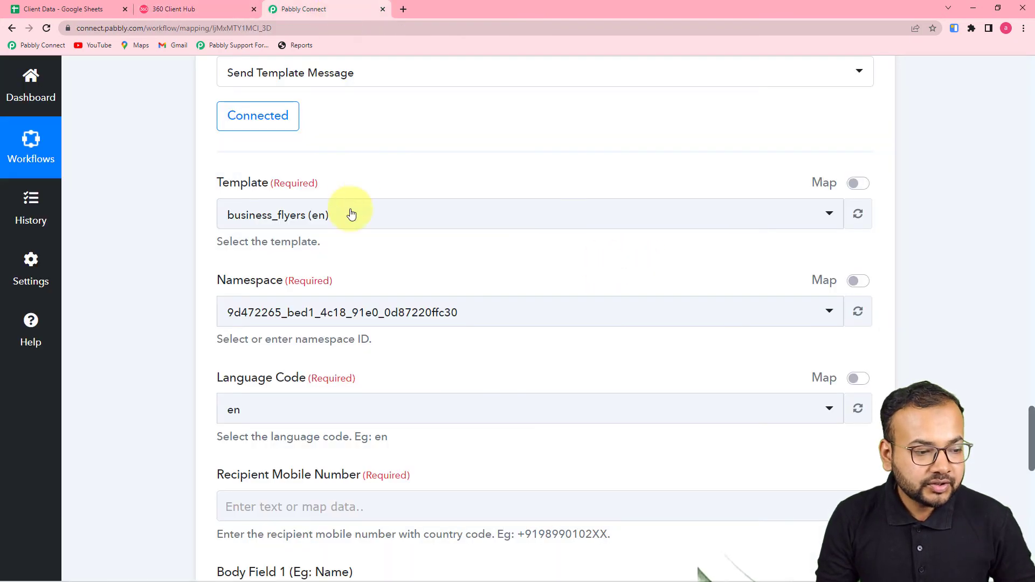
left_click(400, 224)
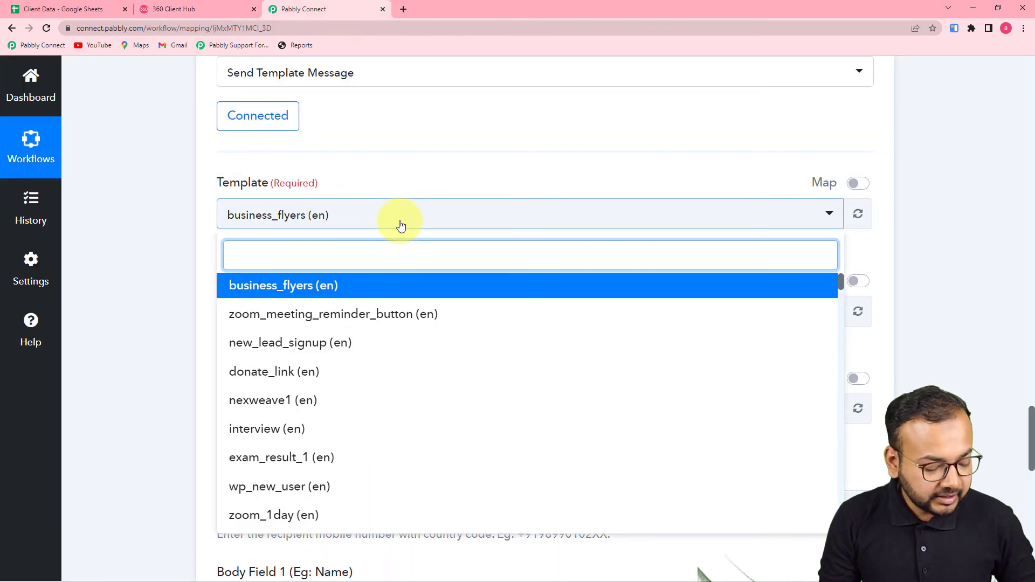
type("ra")
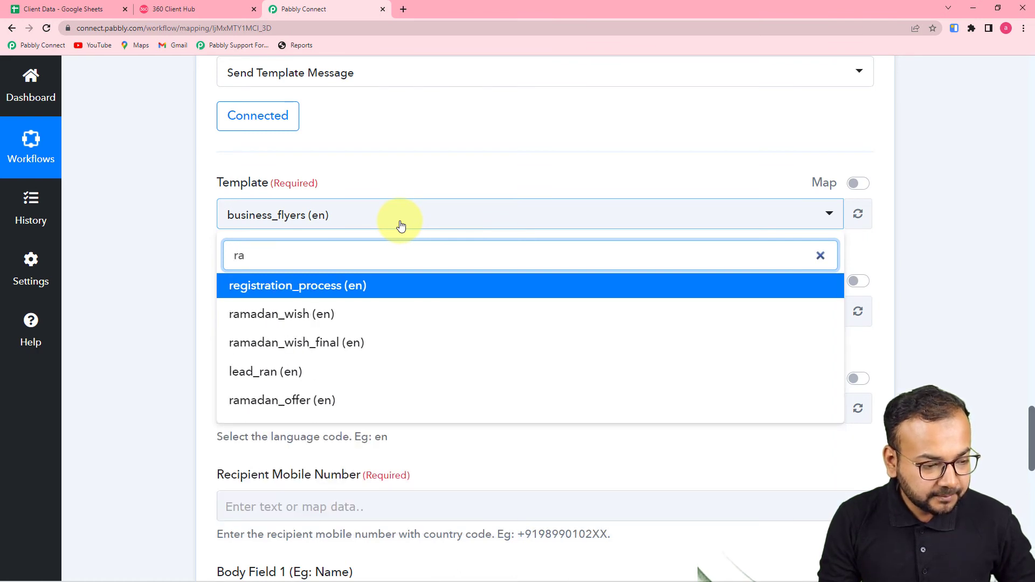
left_click(342, 343)
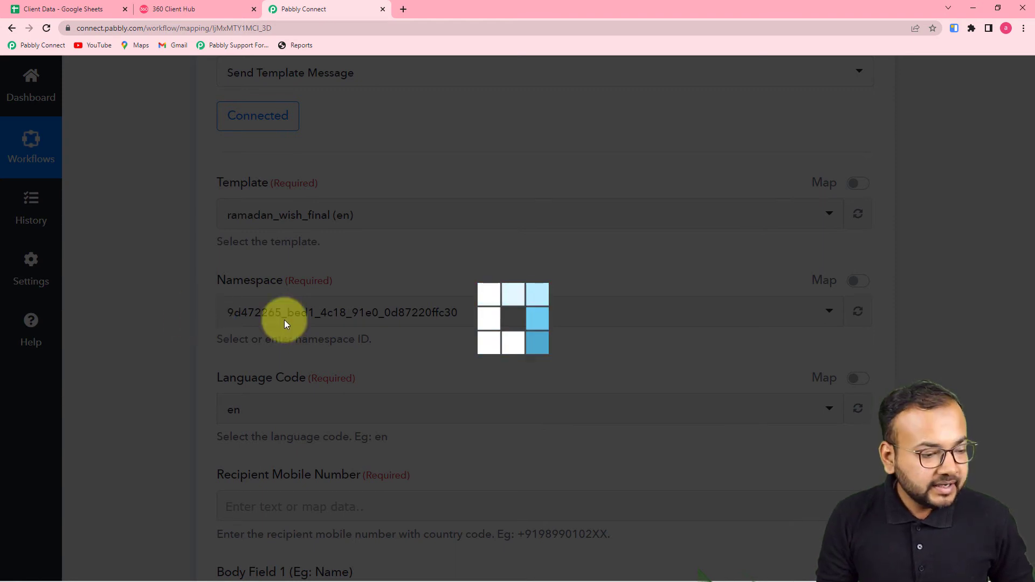
scroll(280, 343, "down", 2)
scroll(308, 309, "down", 1)
scroll(310, 314, "down", 1)
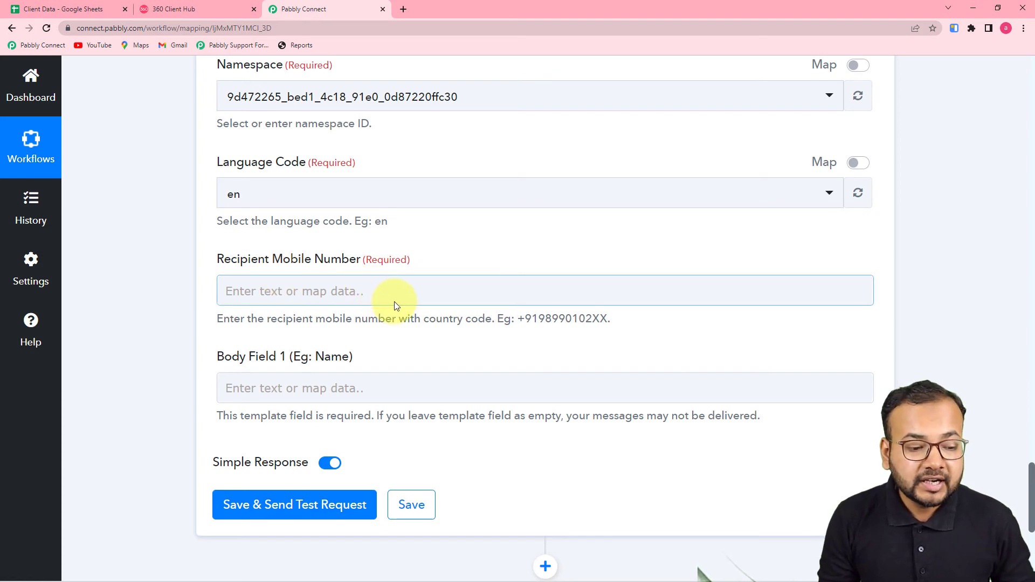
Examine the Google Sheets and Iterator responses for the name and WhatsApp number fields available for mapping
scroll(472, 318, "up", 9)
scroll(472, 322, "up", 18)
scroll(472, 323, "up", 3)
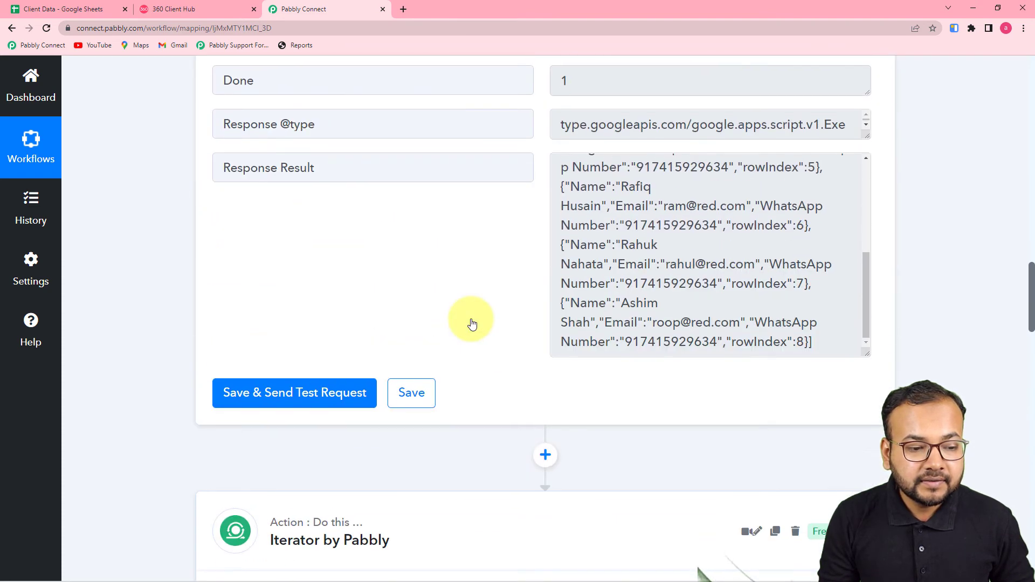
scroll(471, 322, "up", 2)
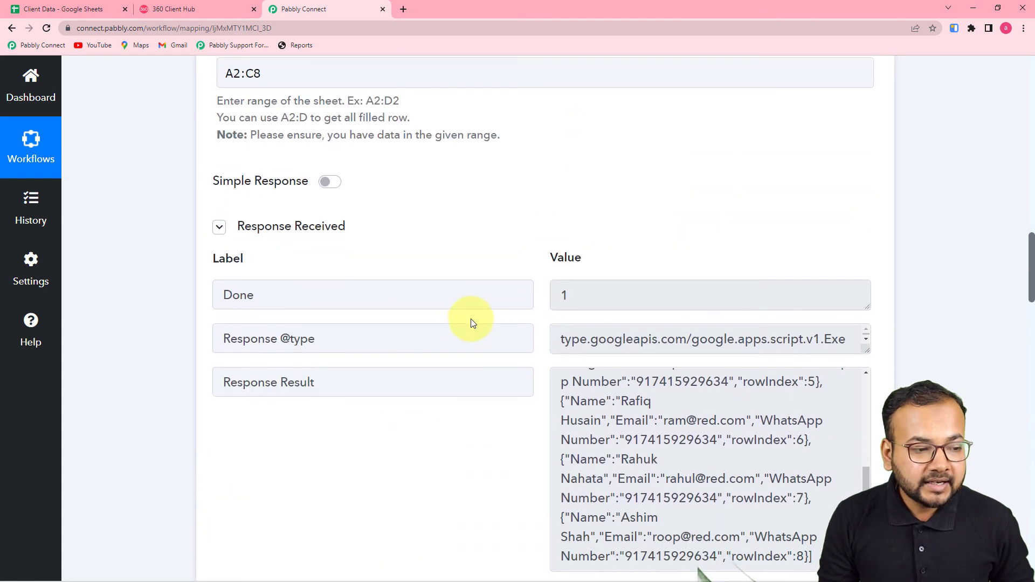
scroll(470, 322, "down", 8)
scroll(470, 322, "down", 4)
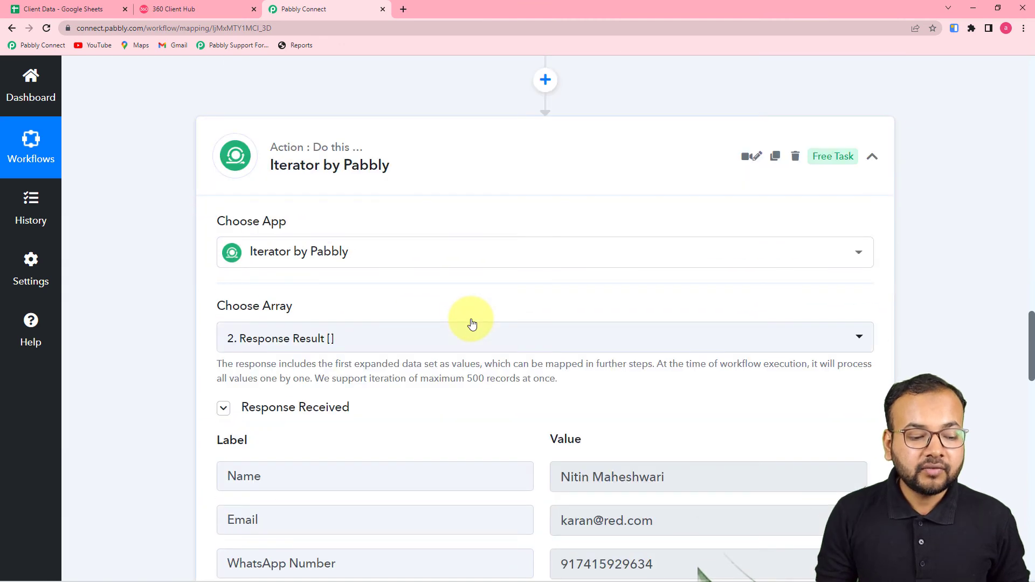
scroll(539, 267, "down", 3)
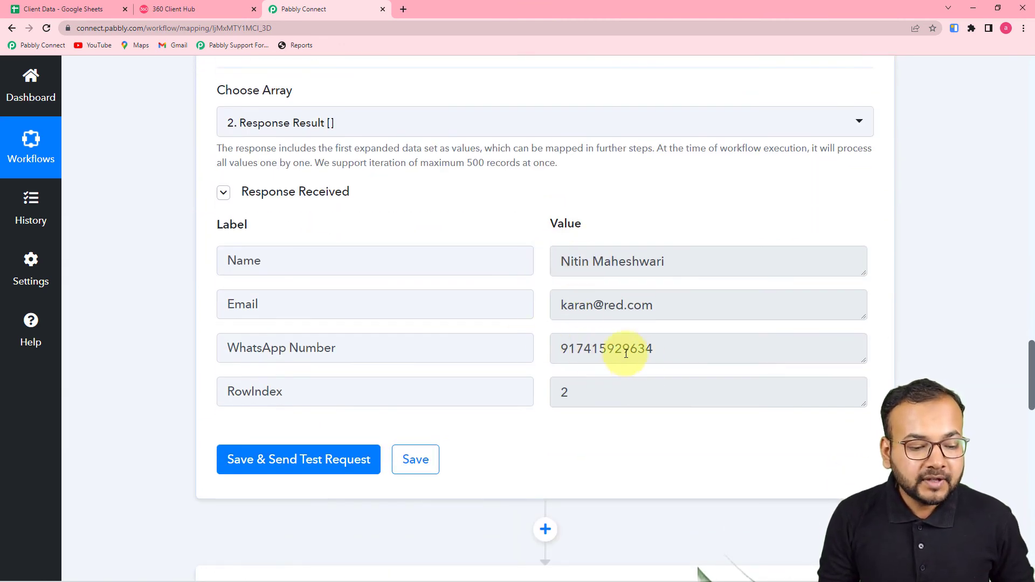
scroll(445, 375, "down", 10)
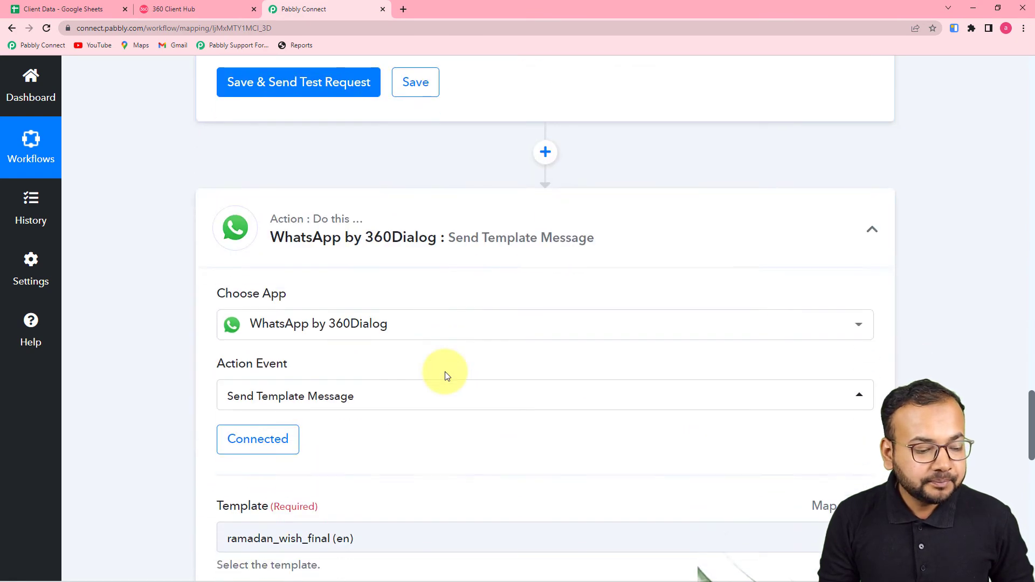
Map the Recipient Mobile Number to the Iterator's WhatsApp Number and prefix it with a plus sign
left_click(277, 344)
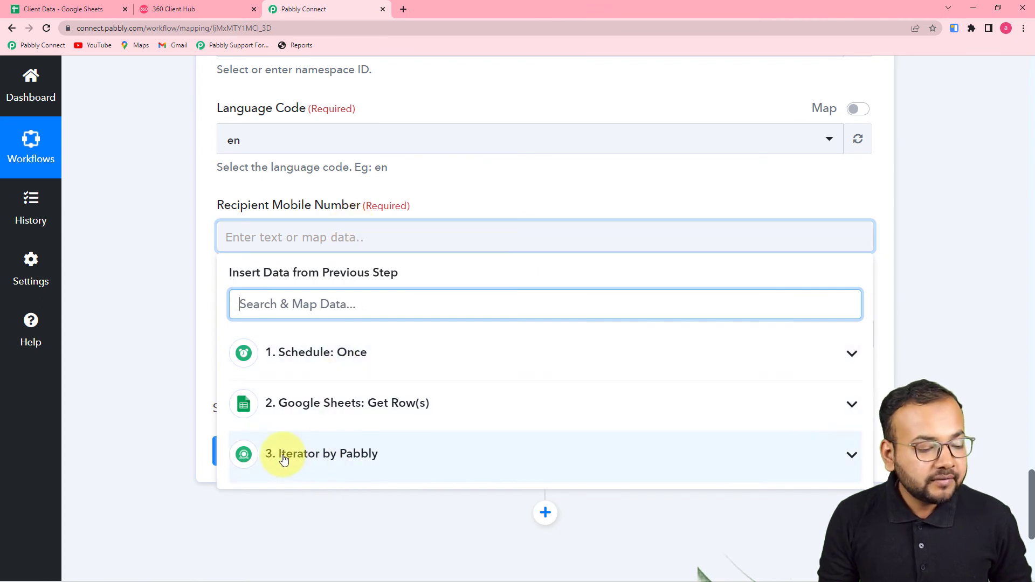
left_click(305, 456)
scroll(305, 457, "down", 1)
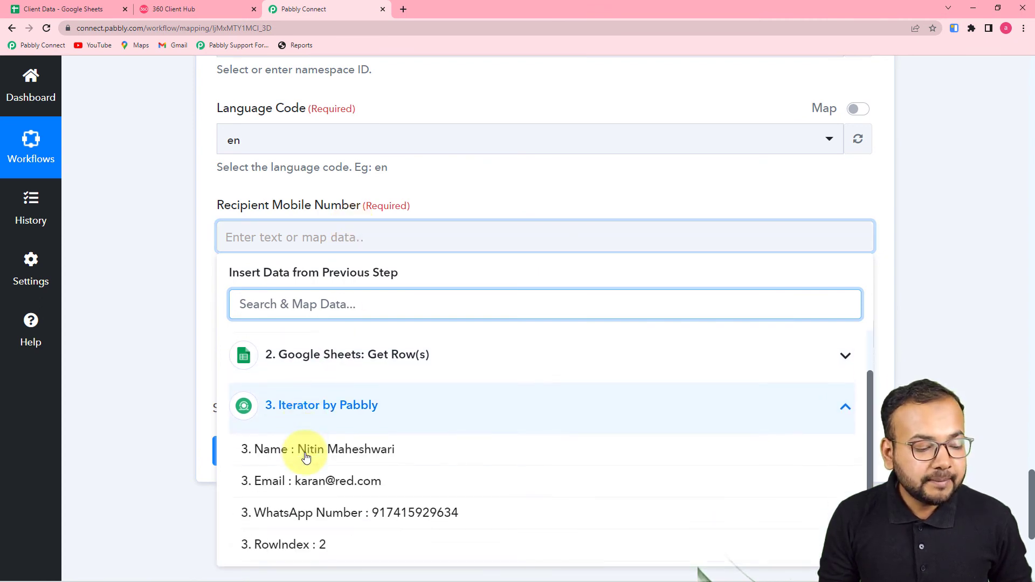
left_click(423, 518)
left_click(178, 246)
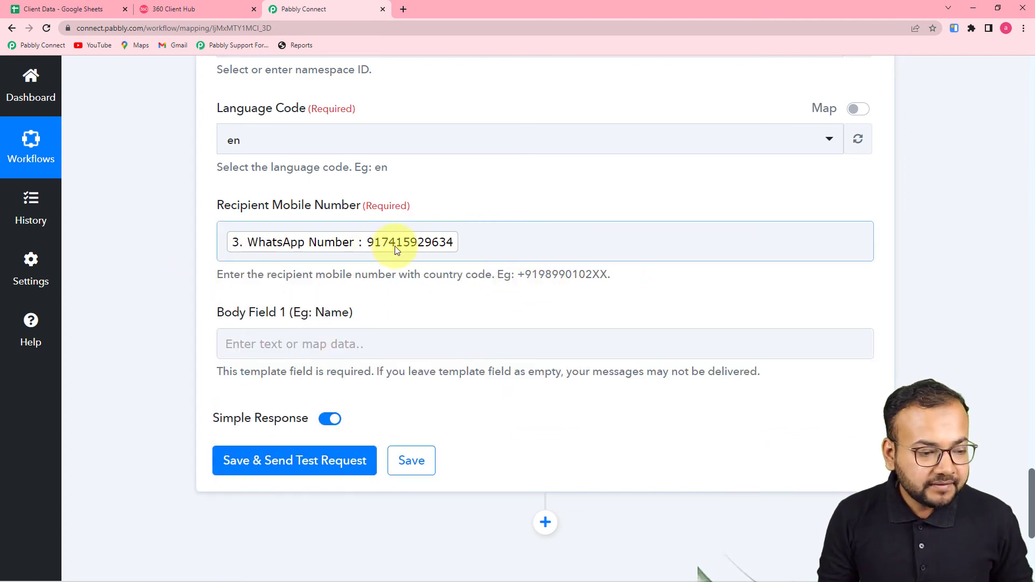
left_click(222, 242)
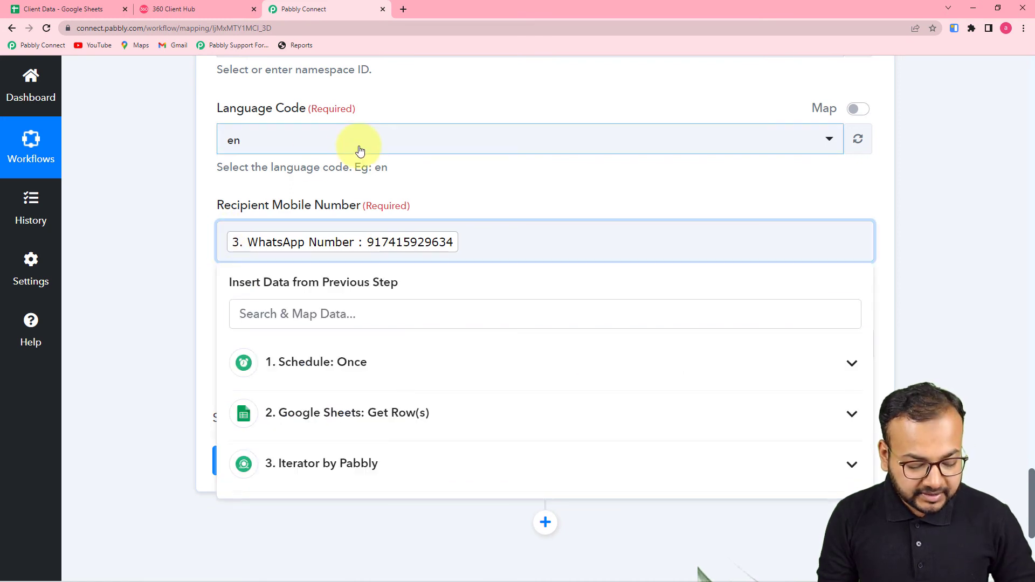
type("+")
left_click(157, 222)
scroll(160, 234, "down", 2)
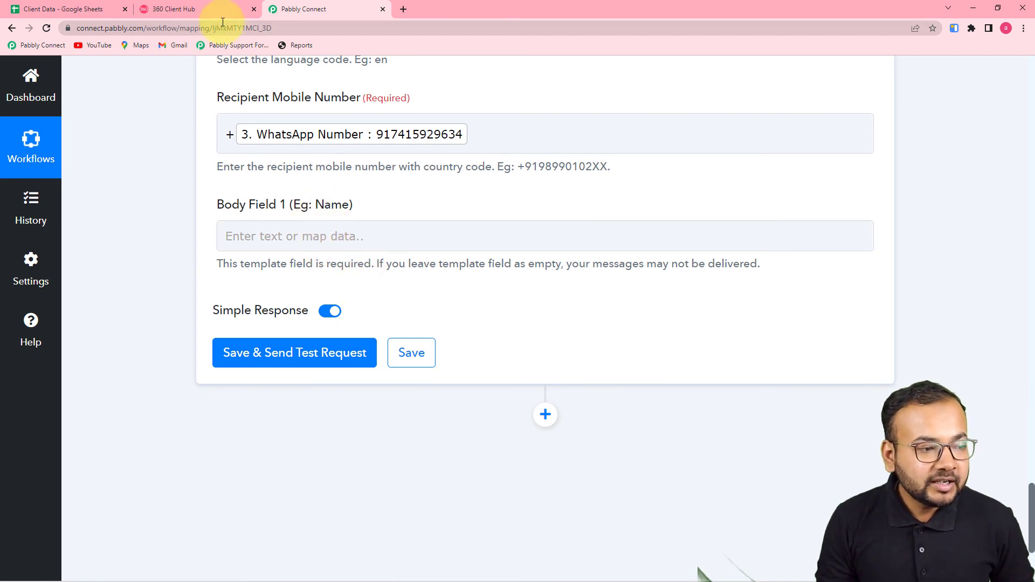
Check the template's placeholder in the 360 Client Hub, and map Body Field 1 in Pabbly Connect to the Iterator's Name
left_click(207, 15)
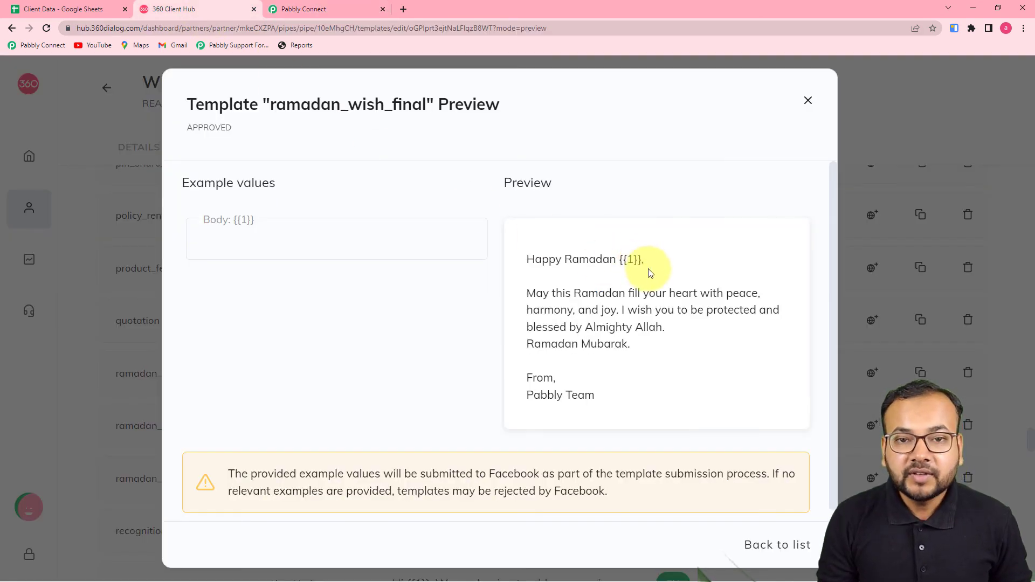
left_click(335, 16)
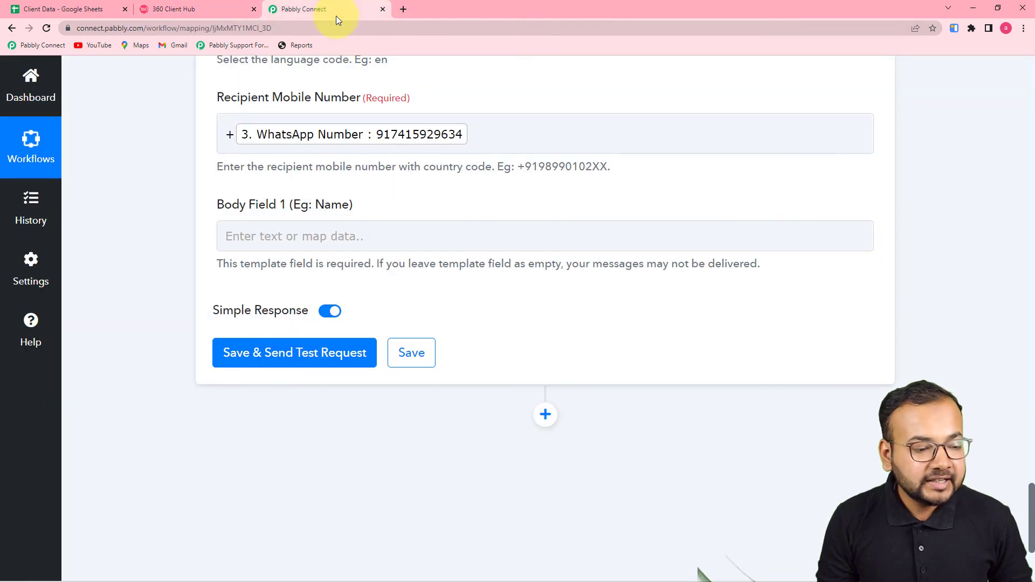
left_click(343, 235)
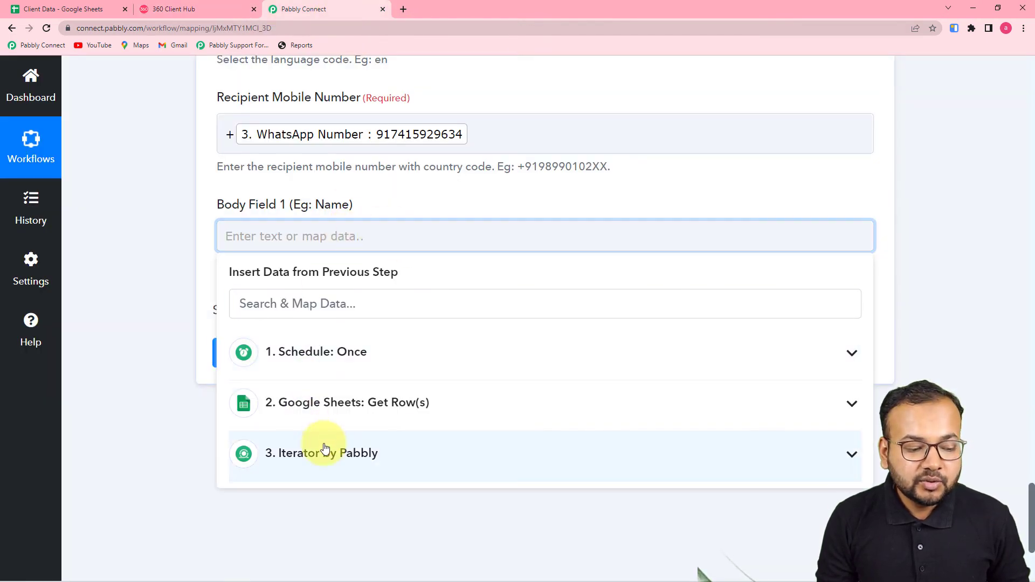
left_click(326, 463)
left_click(257, 503)
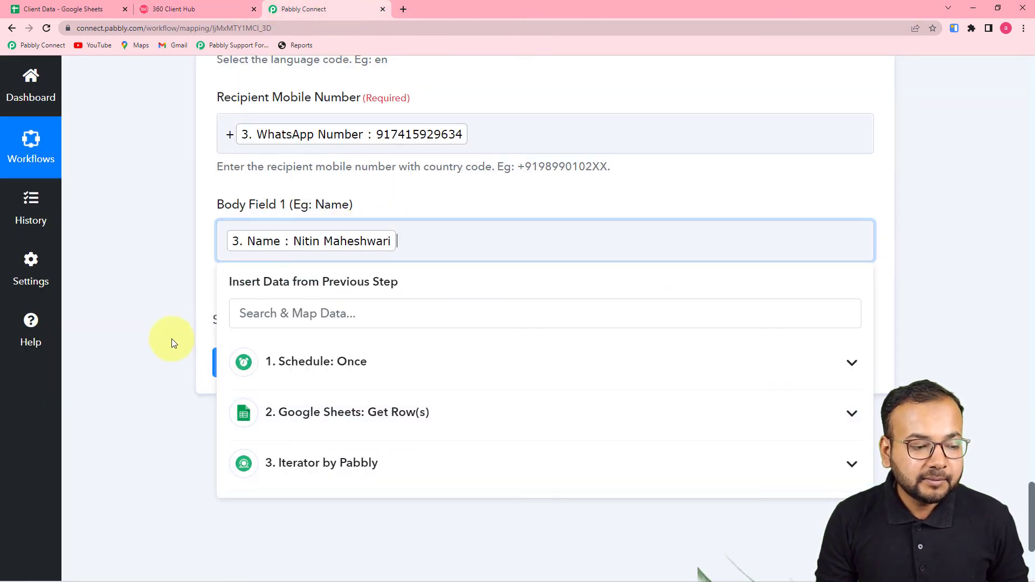
scroll(525, 231, "up", 2)
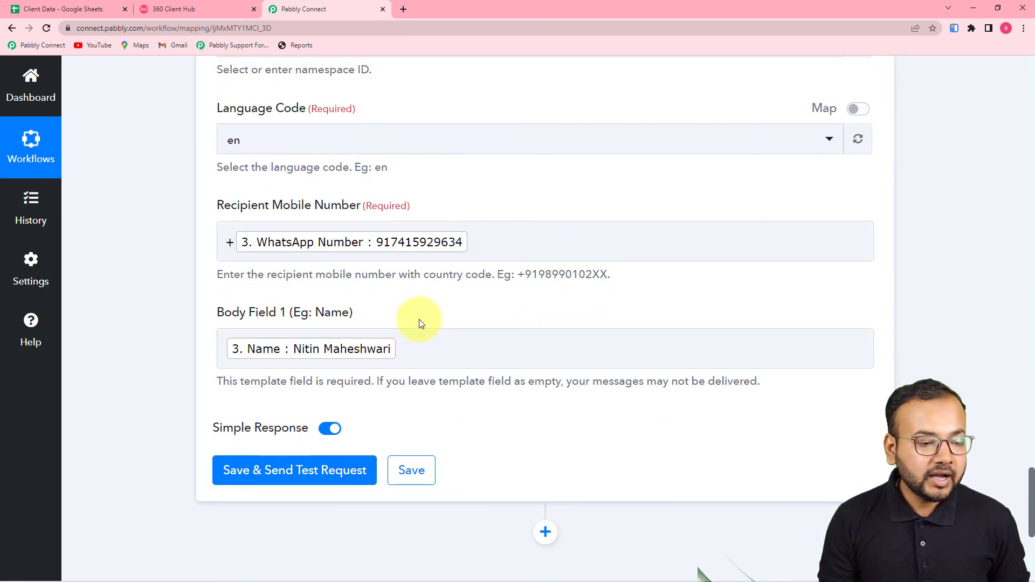
Review the template, namespace, language code, recipient number and body field settings of the WhatsApp action
scroll(418, 319, "up", 1)
scroll(420, 323, "up", 2)
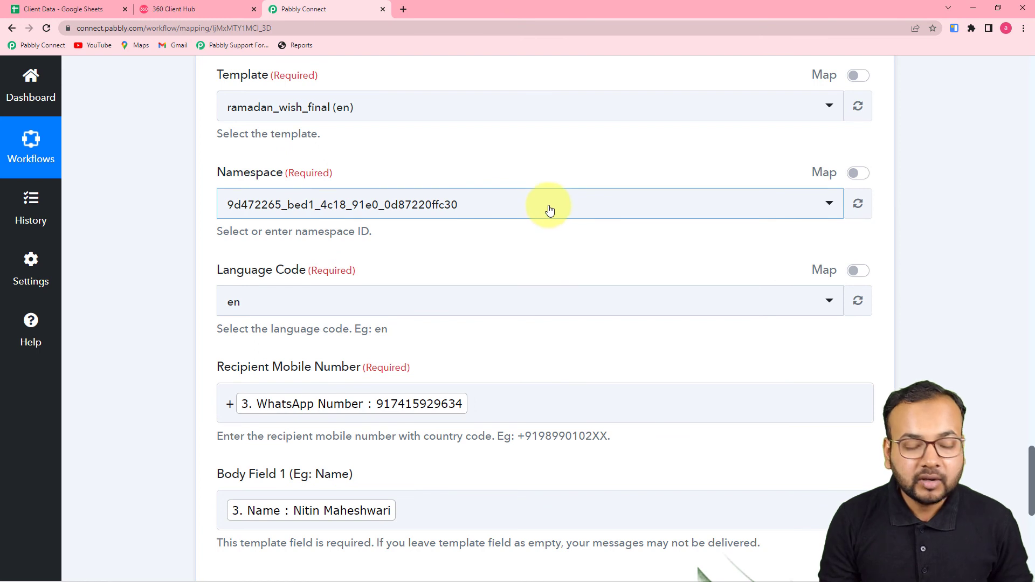
scroll(485, 254, "down", 1)
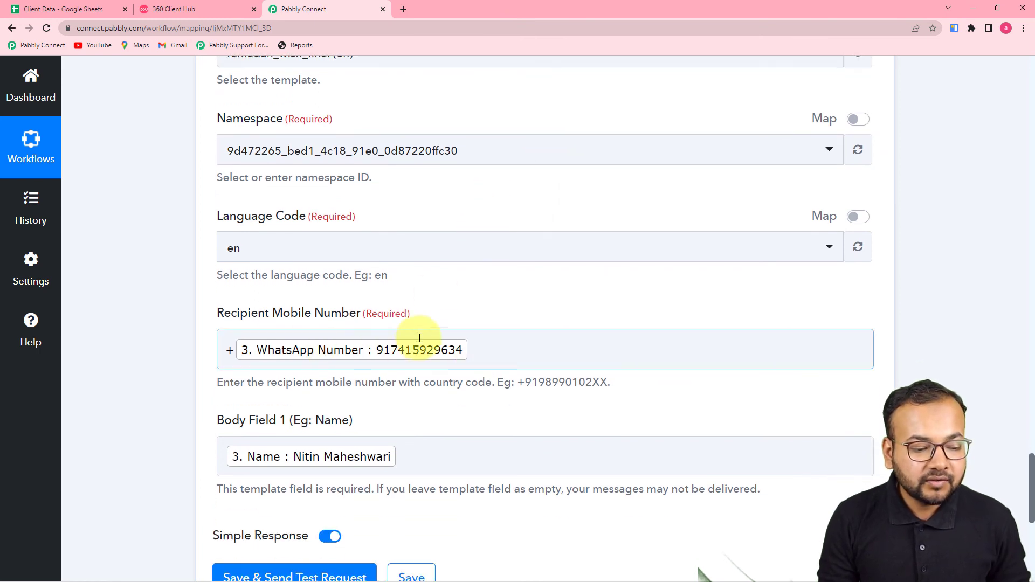
scroll(193, 335, "down", 2)
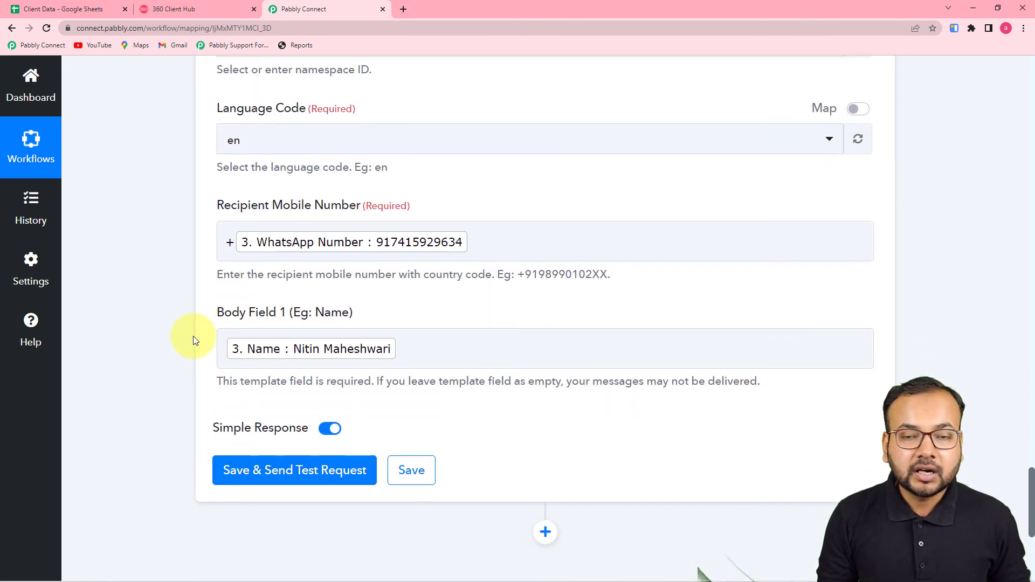
scroll(193, 335, "down", 2)
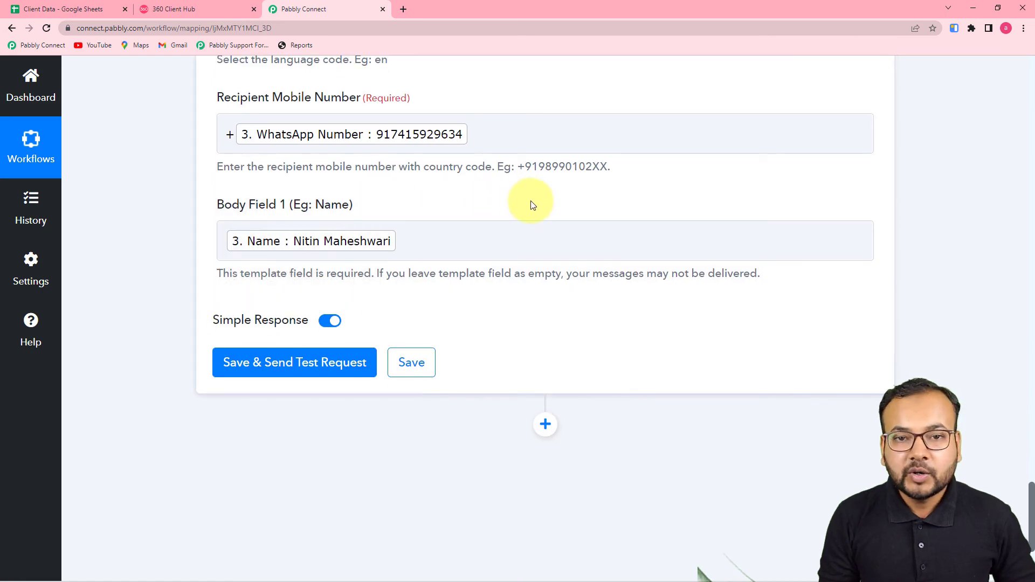
scroll(532, 206, "up", 2)
Open WhatsApp Web alongside the Pabbly Connect workflow and check its chat list
scroll(527, 213, "down", 6)
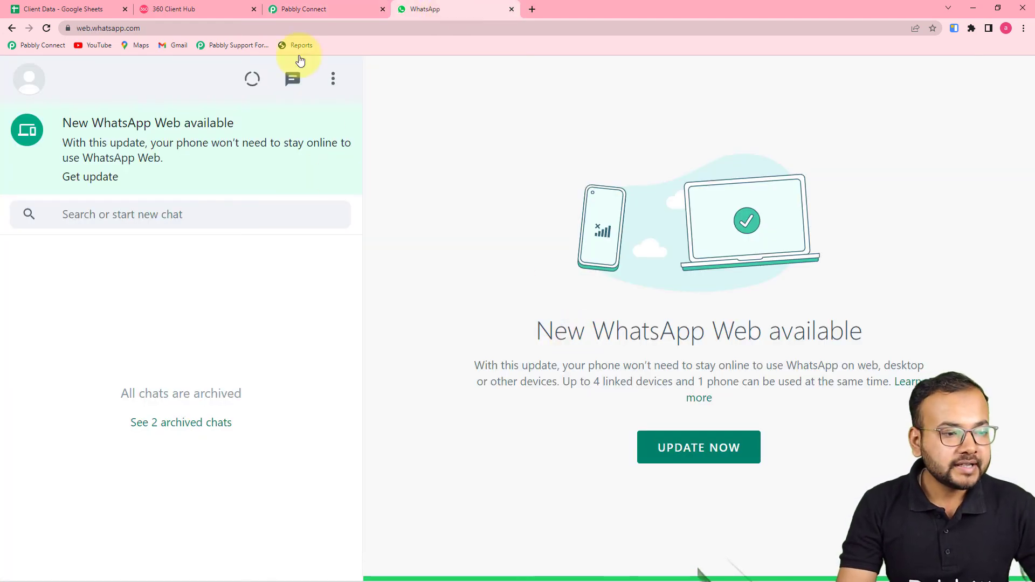
left_click(299, 9)
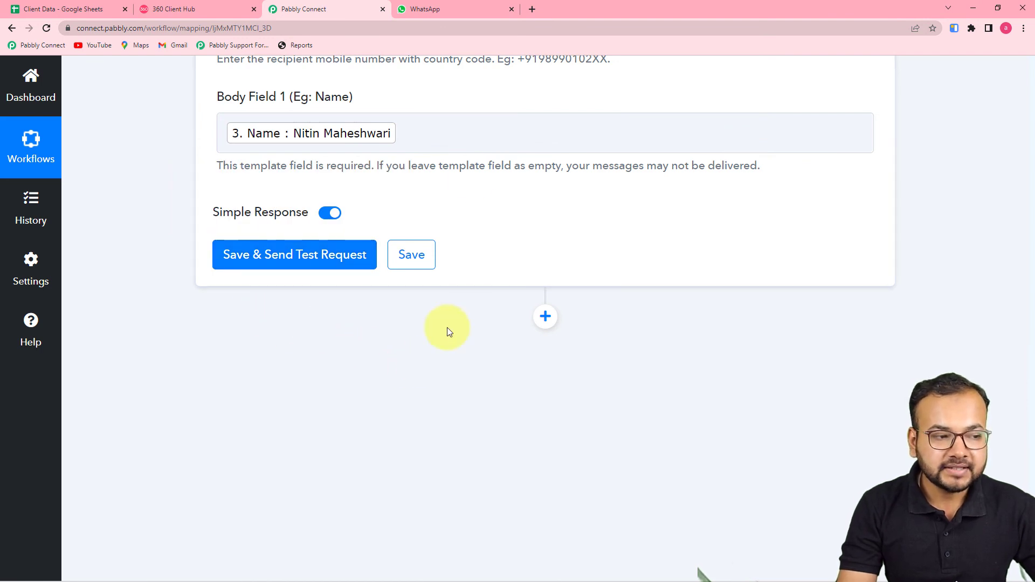
left_click(437, 11)
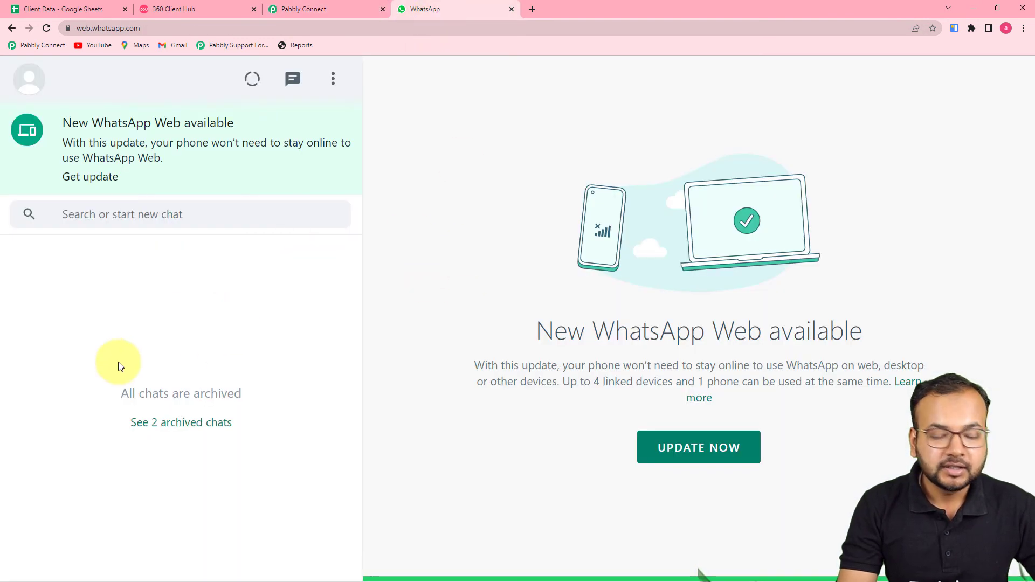
Save the WhatsApp action in Pabbly Connect with a test request, and open the received Ramadan message in WhatsApp Web, dismissing its contact notice
left_click(305, 12)
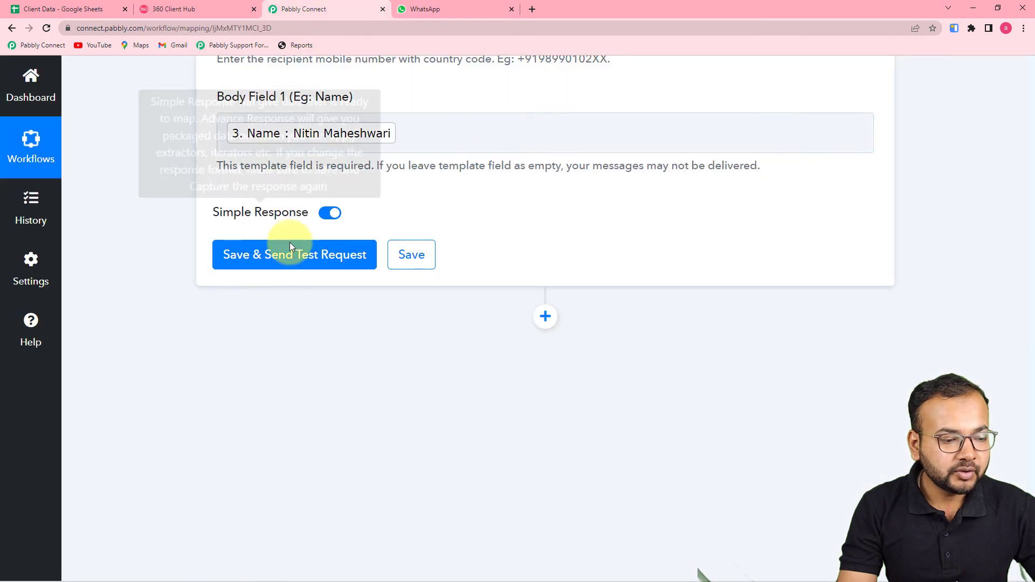
left_click(290, 257)
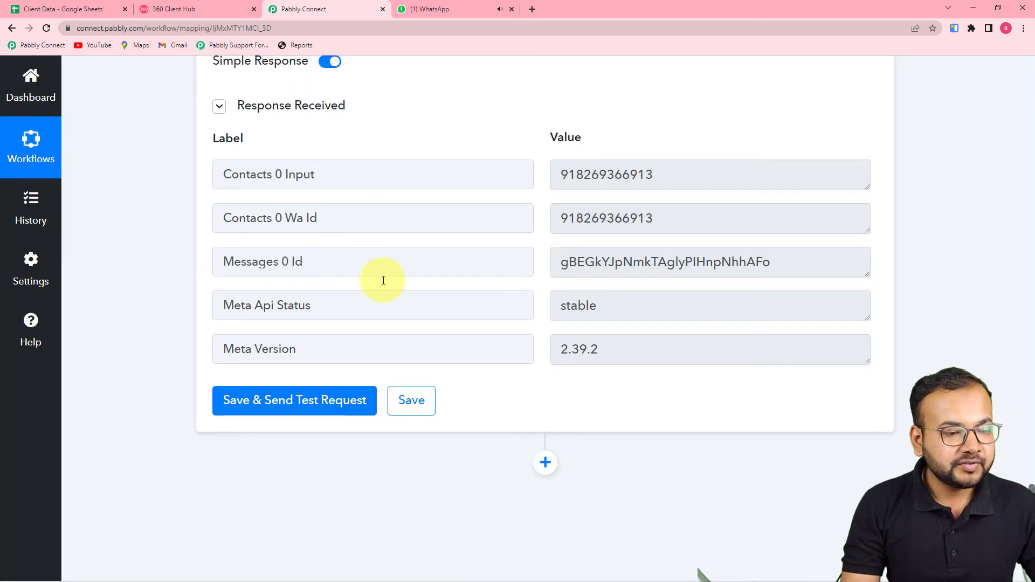
left_click(429, 16)
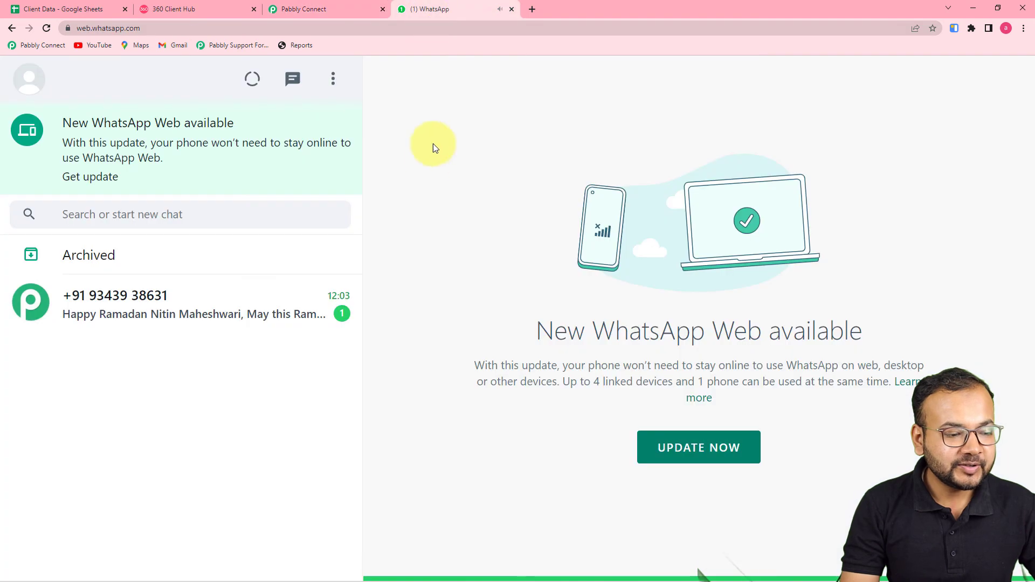
left_click(143, 308)
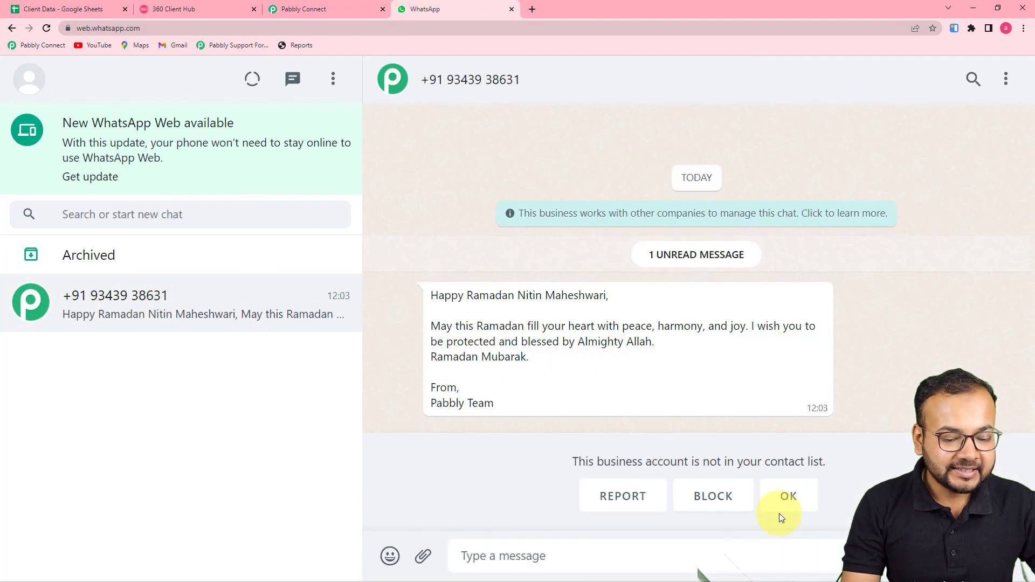
left_click(788, 496)
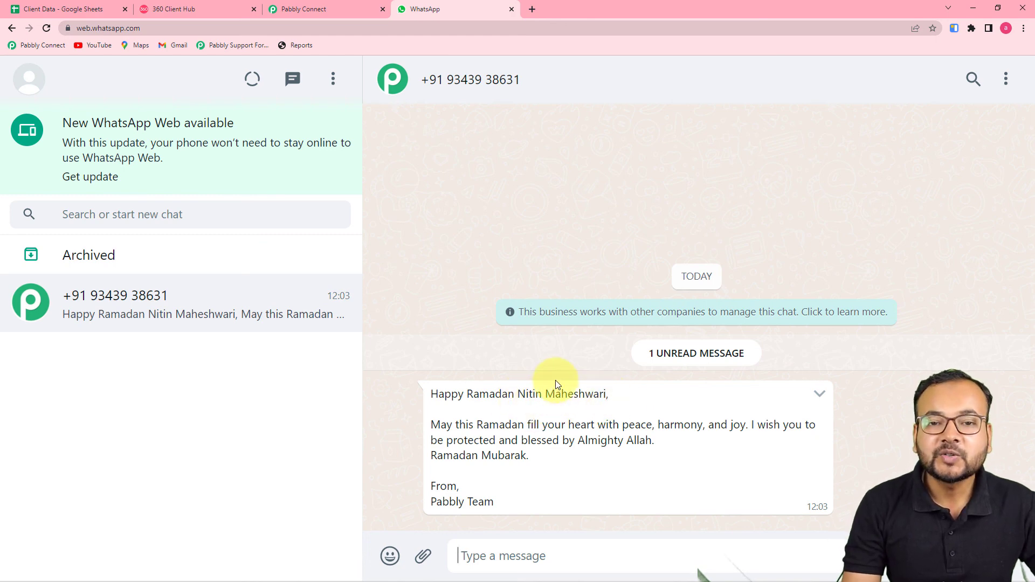
Return to the Pabbly Connect workflow and review the Schedule trigger's frequency, date and saved response
left_click(306, 14)
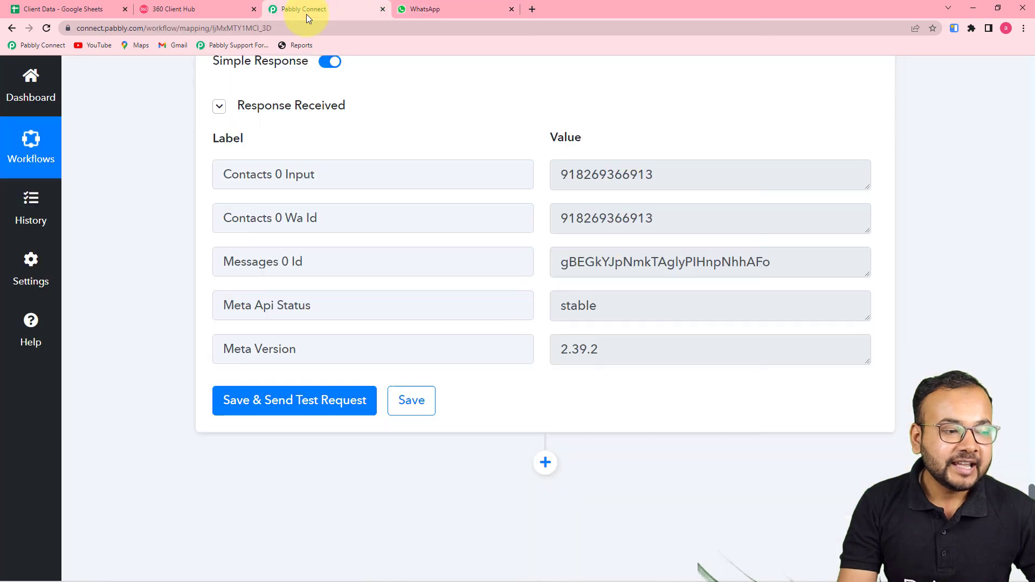
scroll(950, 356, "up", 2)
scroll(949, 356, "up", 20)
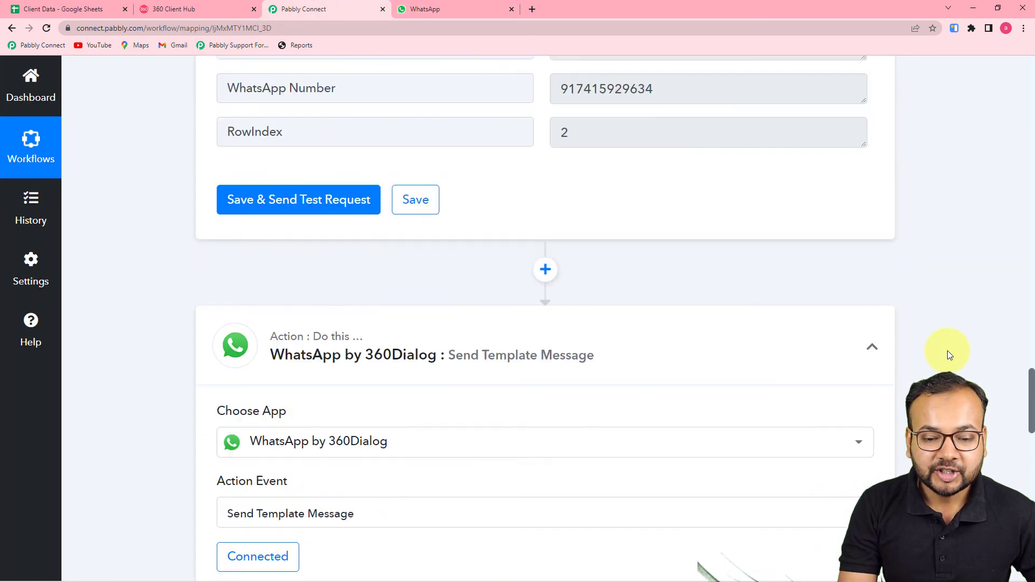
scroll(947, 352, "up", 20)
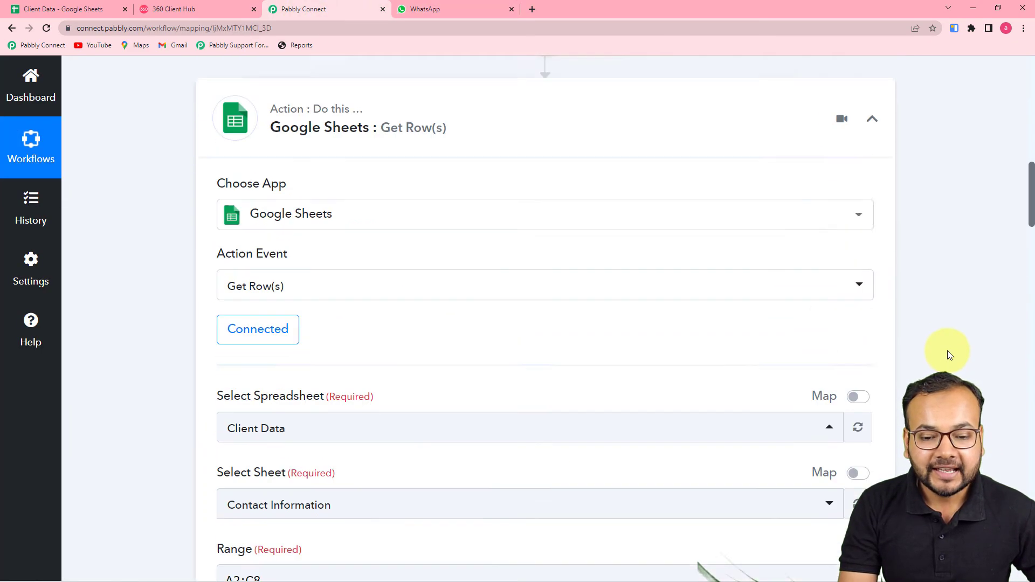
scroll(947, 351, "down", 1)
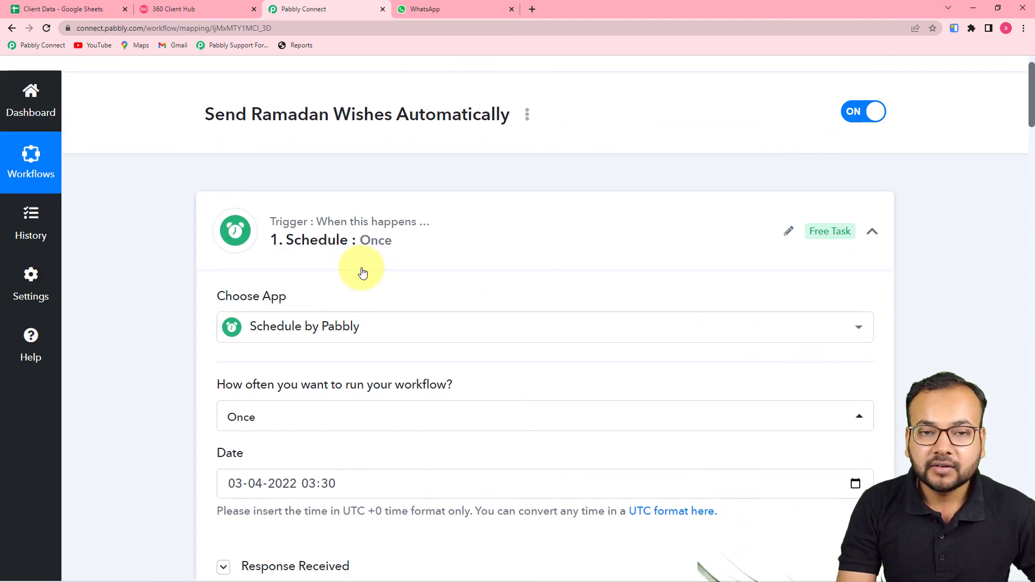
scroll(358, 270, "down", 2)
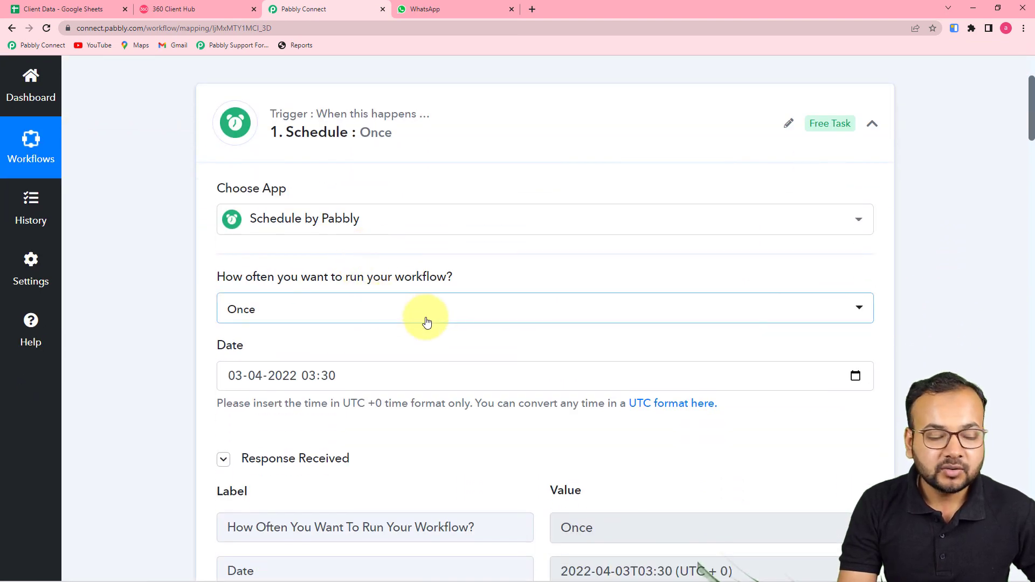
scroll(194, 334, "down", 1)
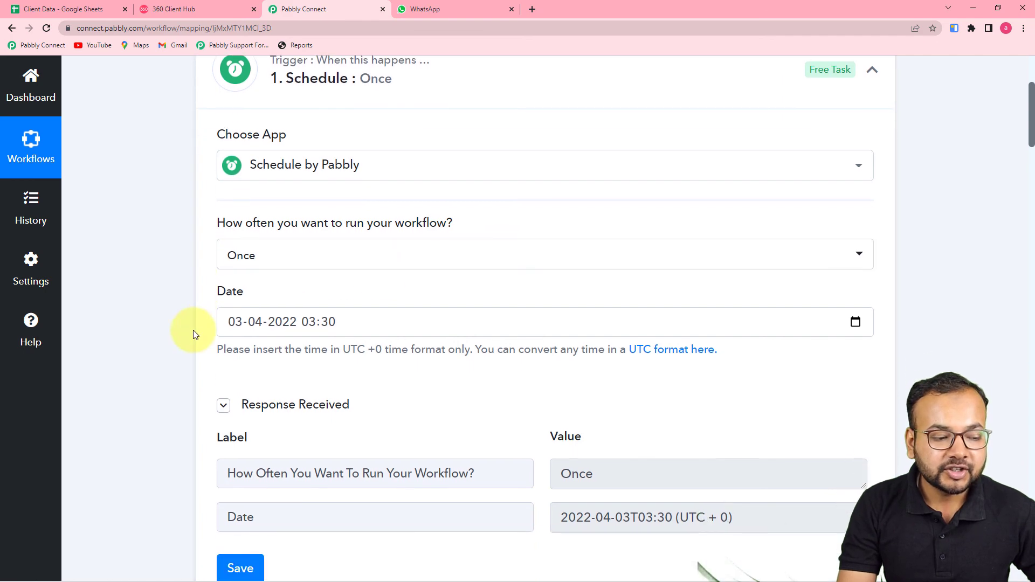
scroll(230, 266, "down", 2)
scroll(312, 273, "down", 7)
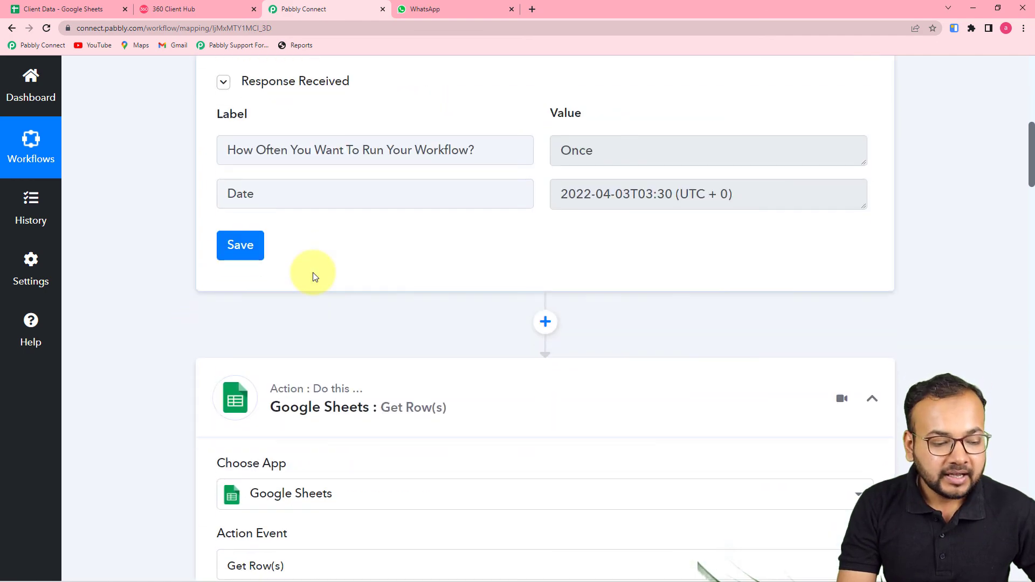
Review the Google Sheets Get Row(s) spreadsheet, range and response settings, and the Iterator's chosen array and returned fields
scroll(312, 275, "down", 3)
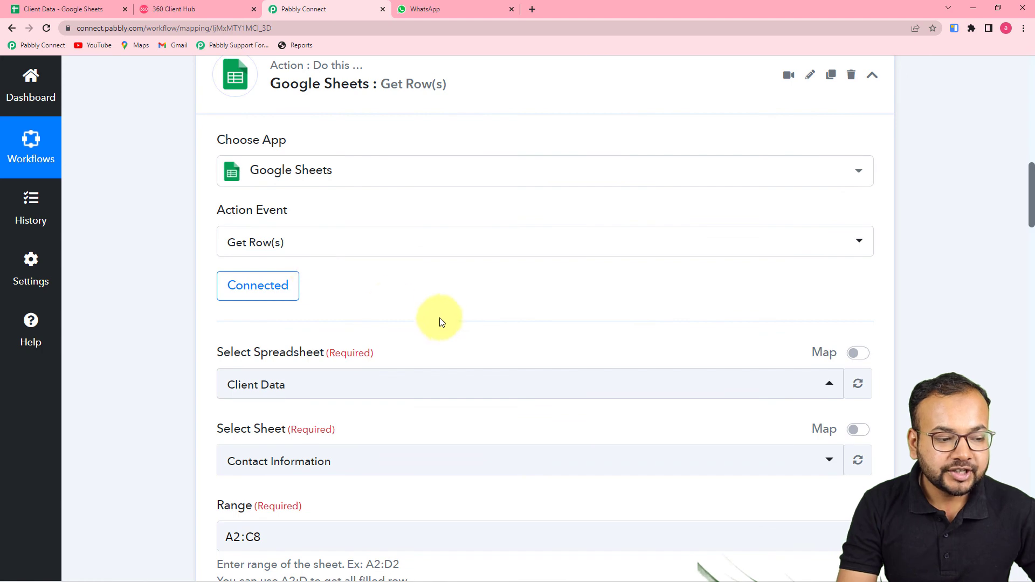
scroll(450, 325, "down", 6)
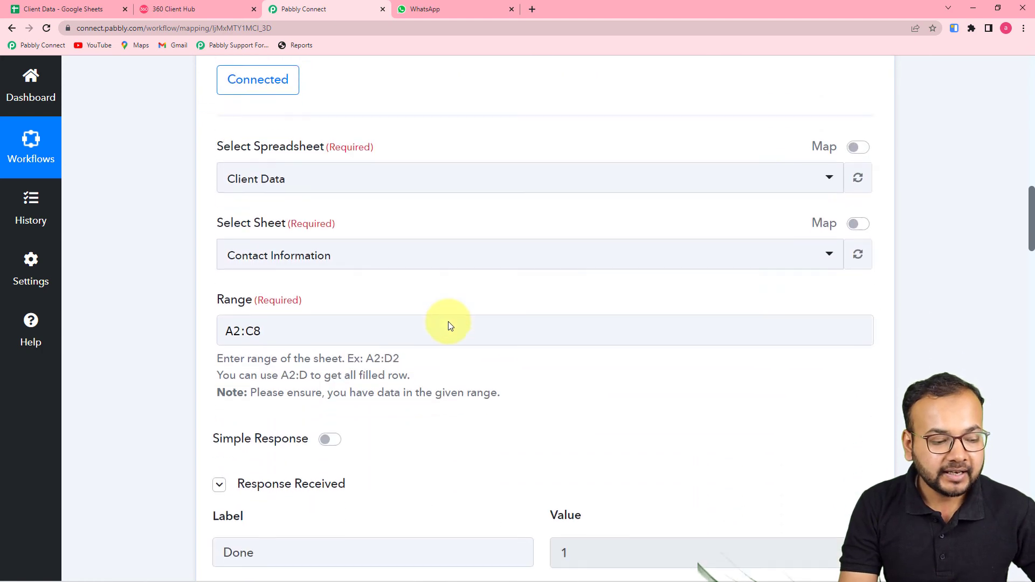
scroll(451, 326, "down", 5)
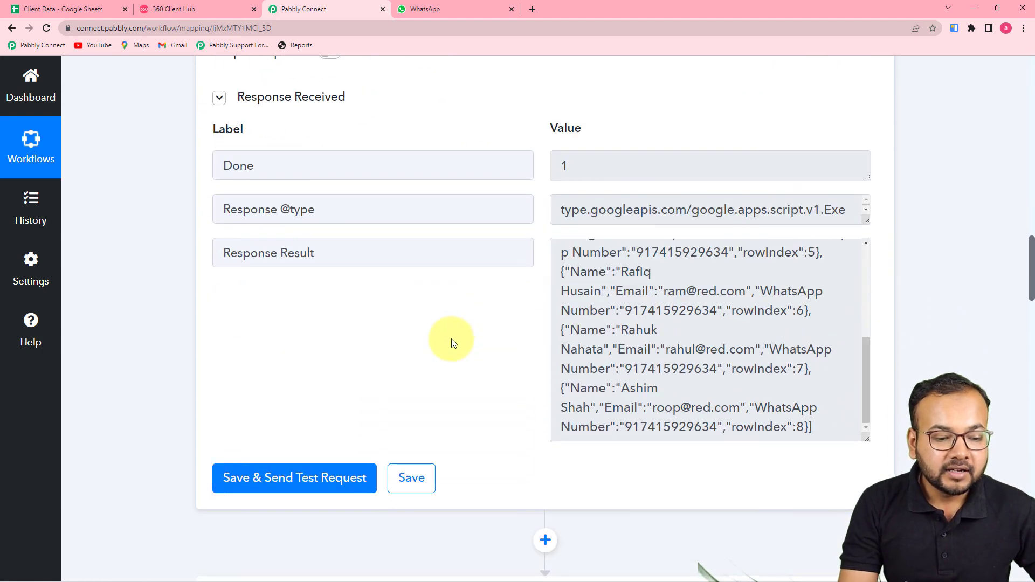
scroll(423, 340, "up", 3)
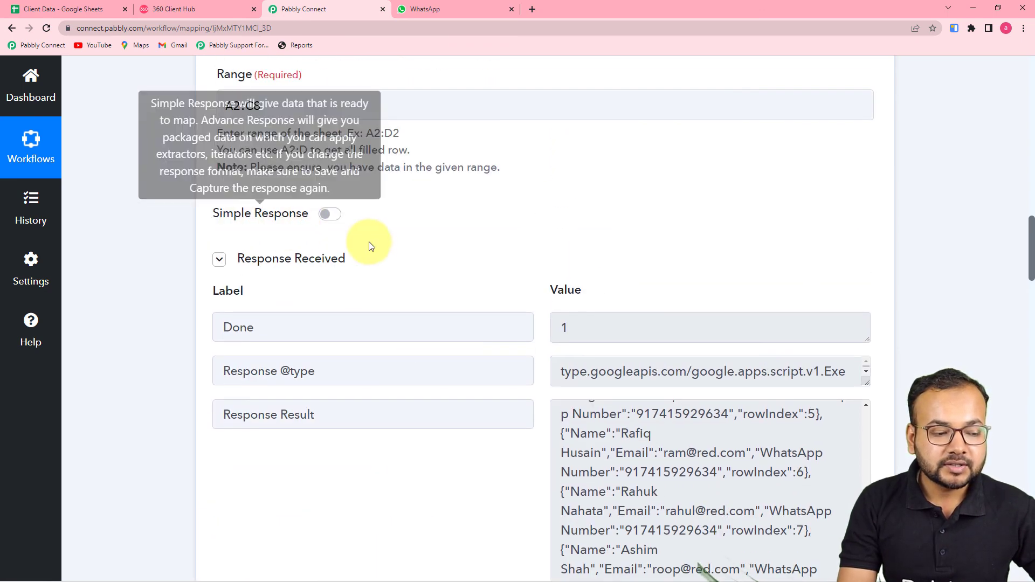
scroll(460, 314, "down", 3)
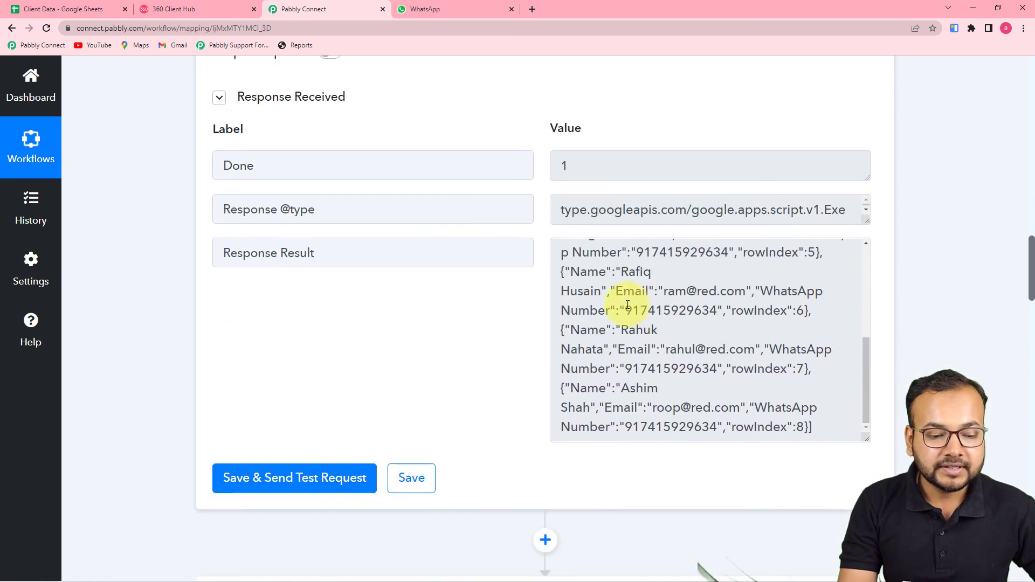
scroll(509, 345, "down", 7)
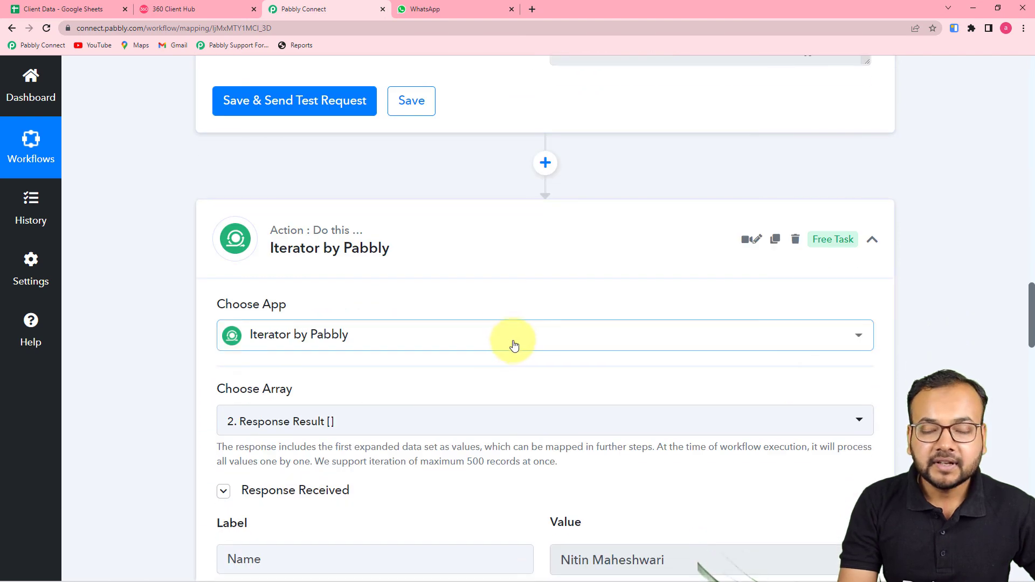
scroll(180, 327, "down", 5)
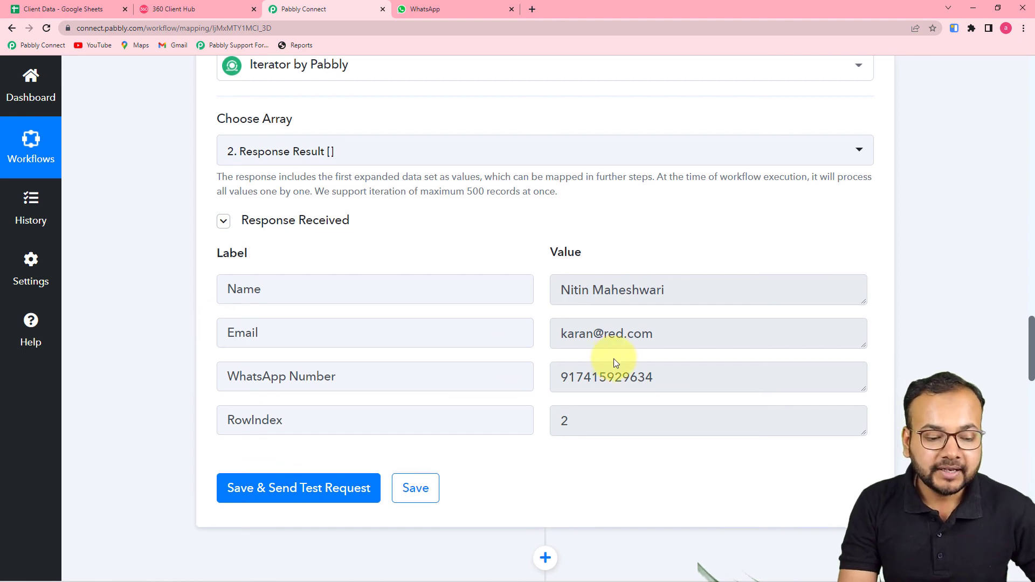
Review the WhatsApp by 360Dialog action's template, recipient, body field and response, and recheck the Schedule trigger's date
scroll(613, 358, "down", 8)
scroll(614, 358, "down", 1)
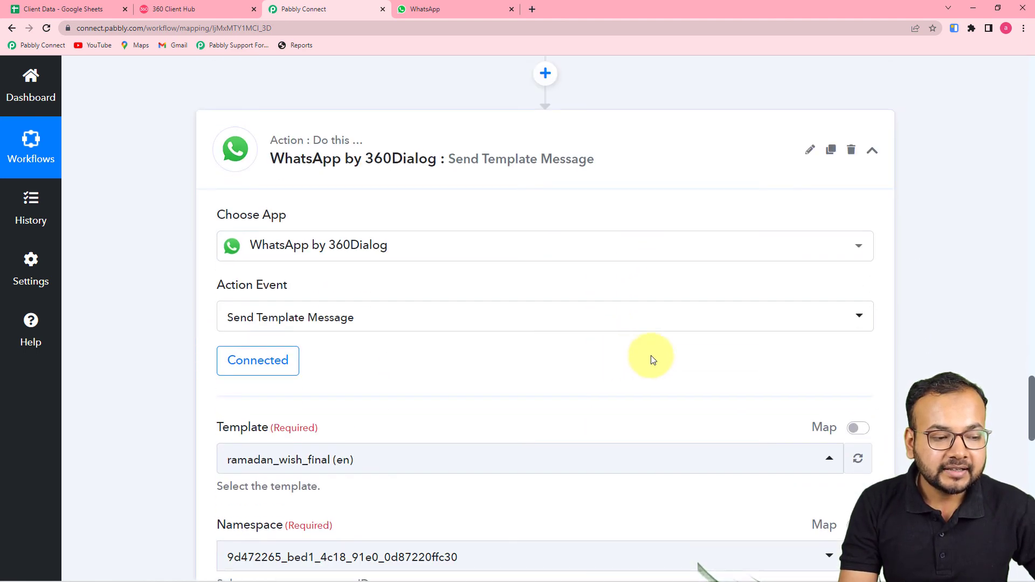
scroll(179, 358, "down", 10)
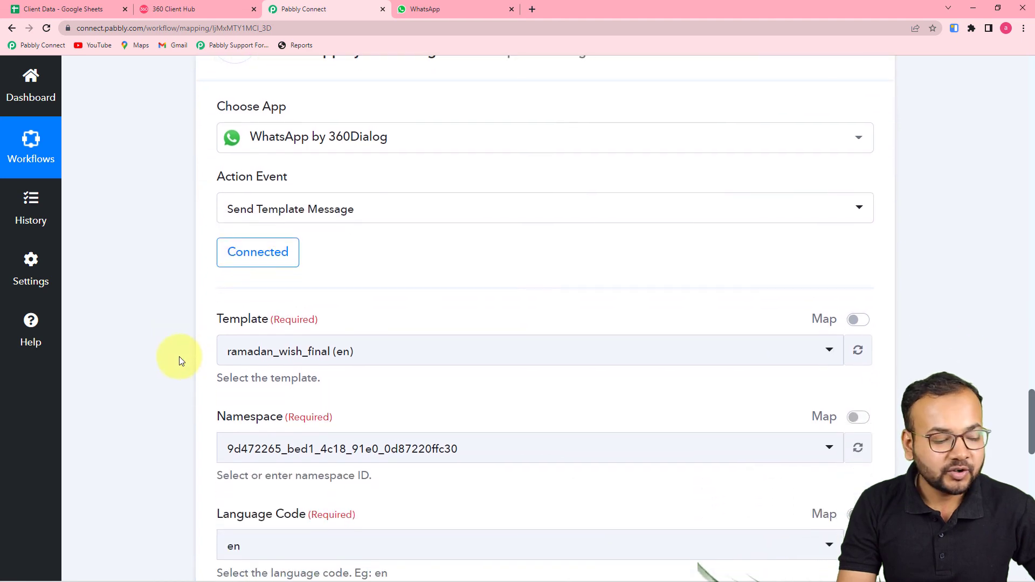
scroll(179, 356, "up", 1)
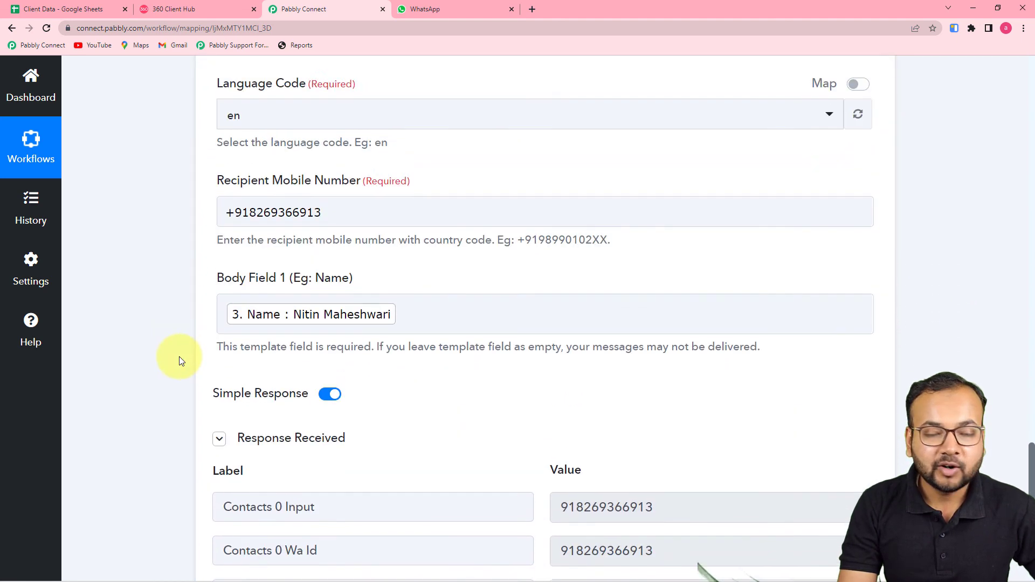
scroll(179, 357, "down", 2)
scroll(179, 357, "down", 5)
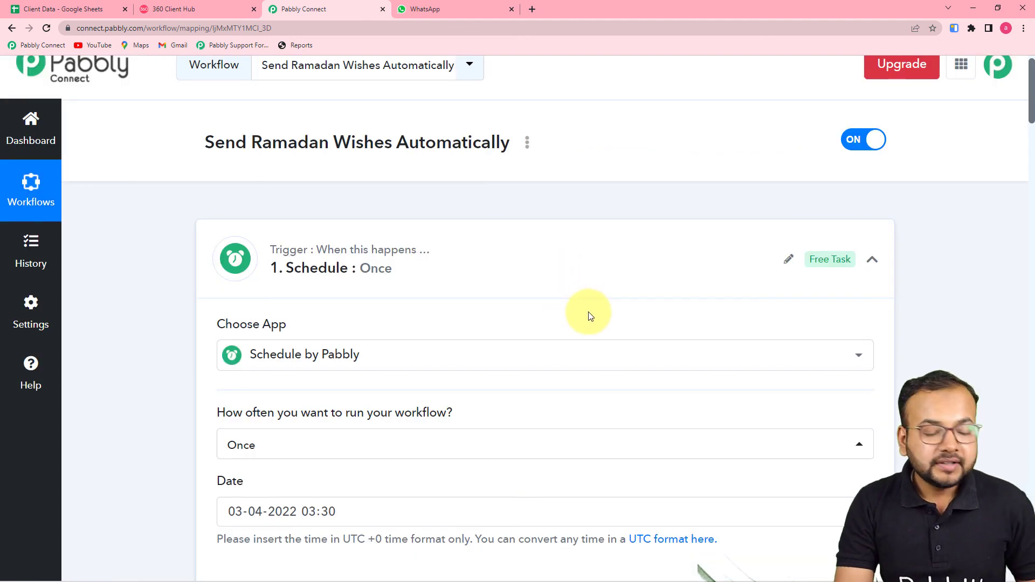
scroll(587, 312, "down", 3)
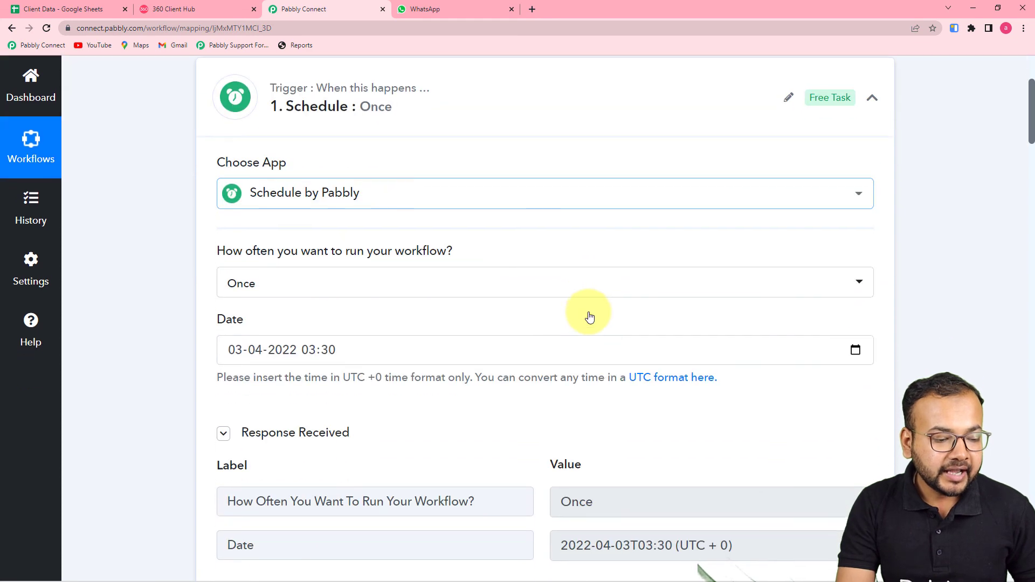